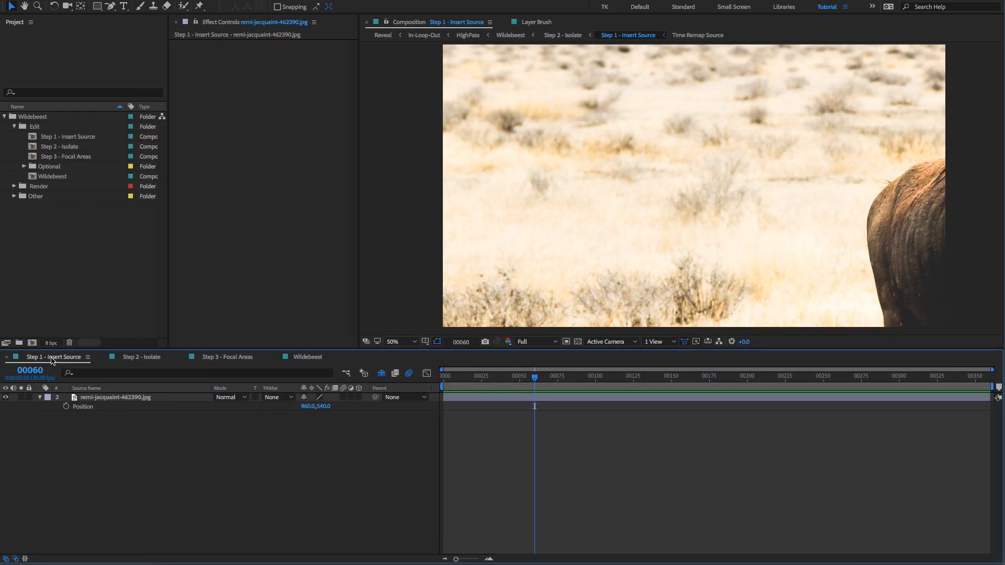
Scale the photo in Step 1 - Insert Source to 43% and reposition it so the whole wildebeest fits in the frame
left_click(54, 139)
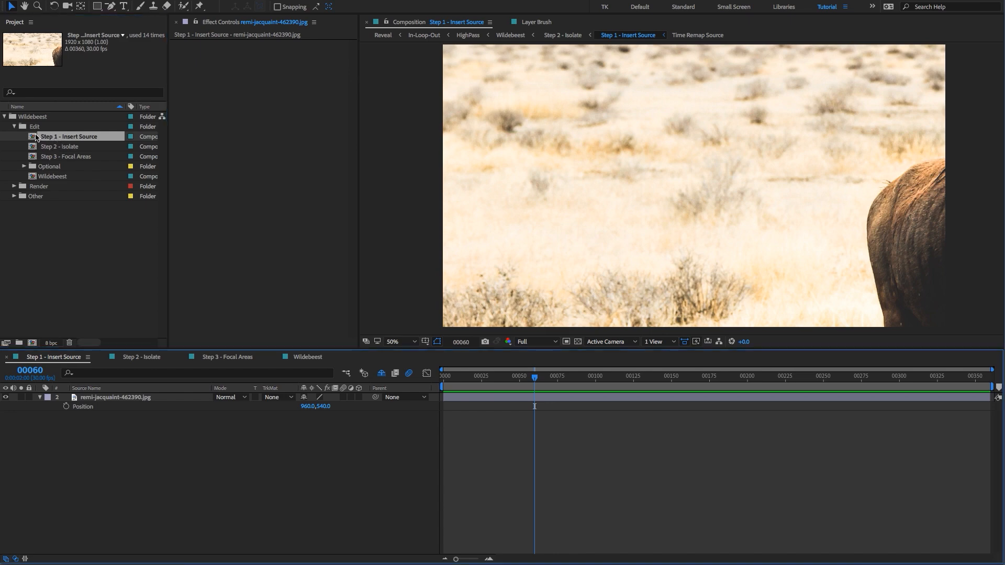
left_click(89, 400)
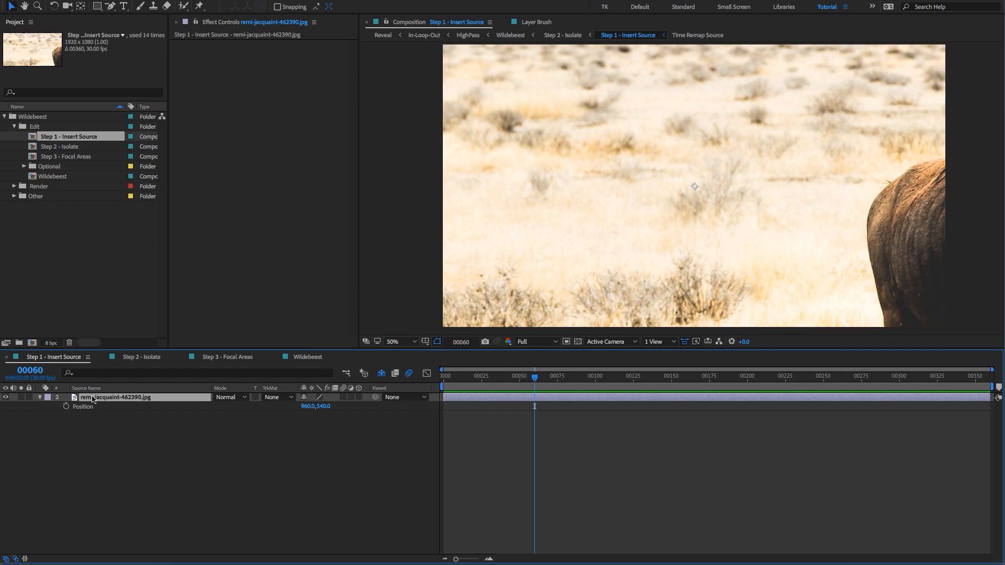
key("s")
left_click_drag(320, 406, 293, 408)
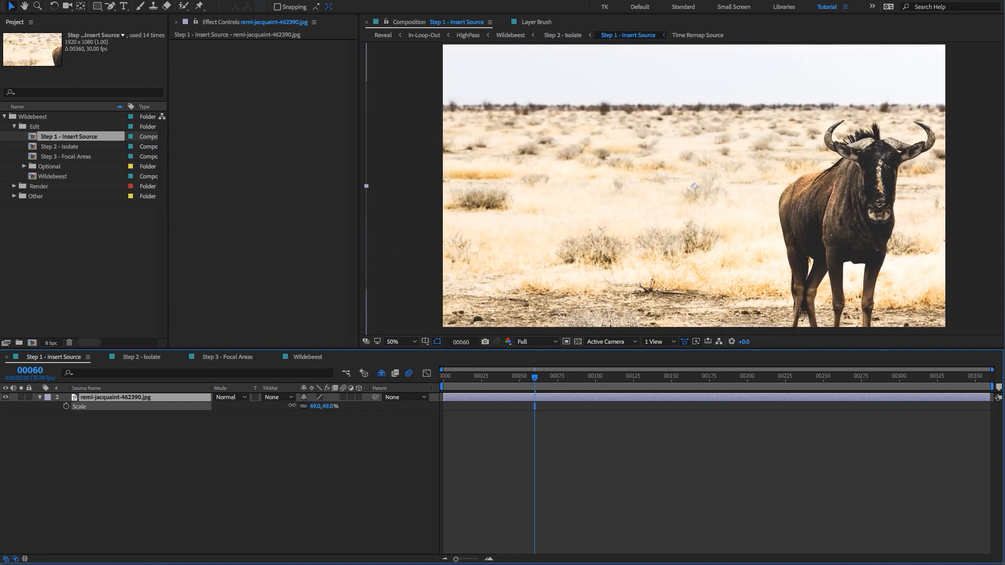
key("p")
left_click_drag(671, 173, 640, 163)
key("s")
left_click_drag(322, 406, 318, 406)
left_click_drag(812, 209, 818, 179)
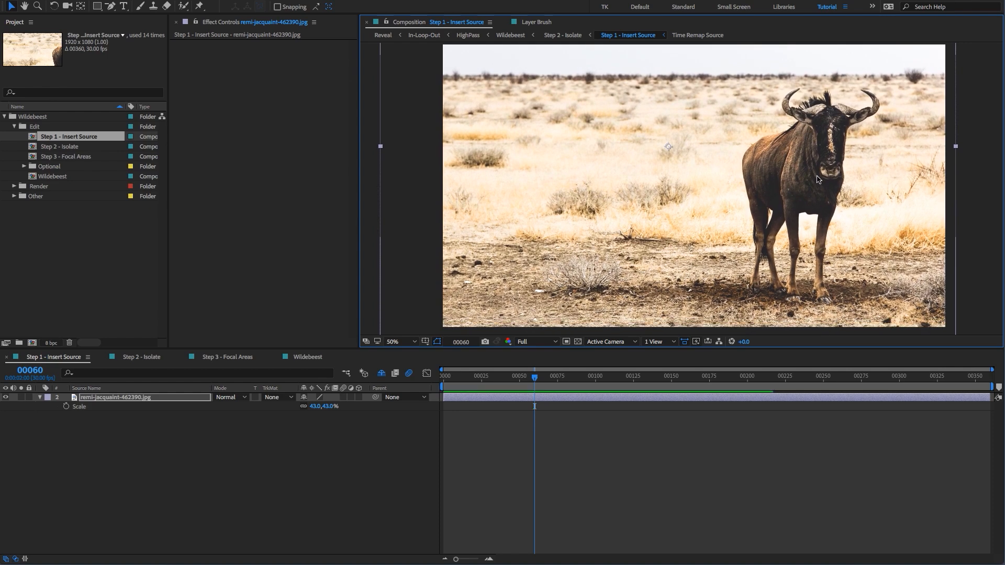
left_click(191, 492)
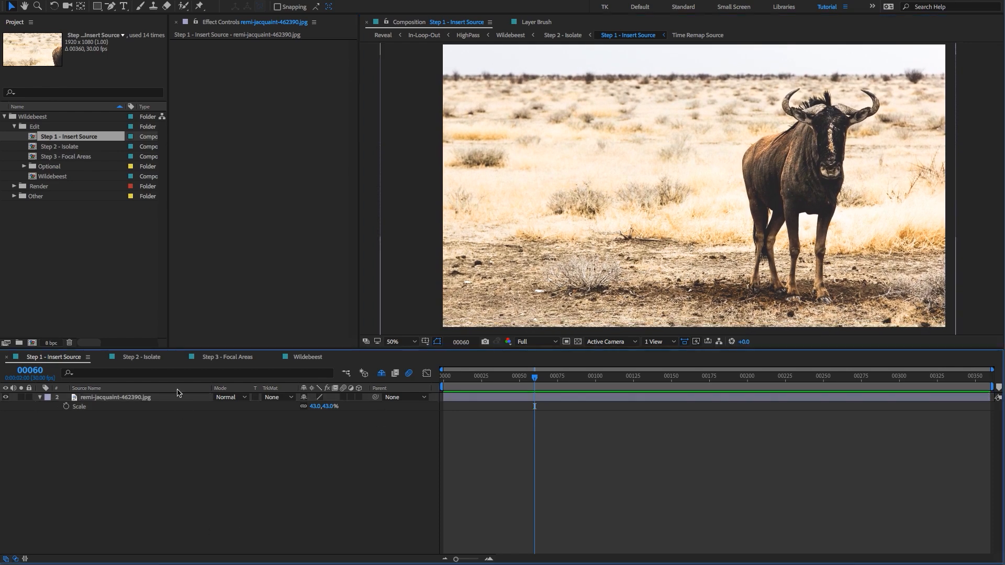
left_click(39, 397)
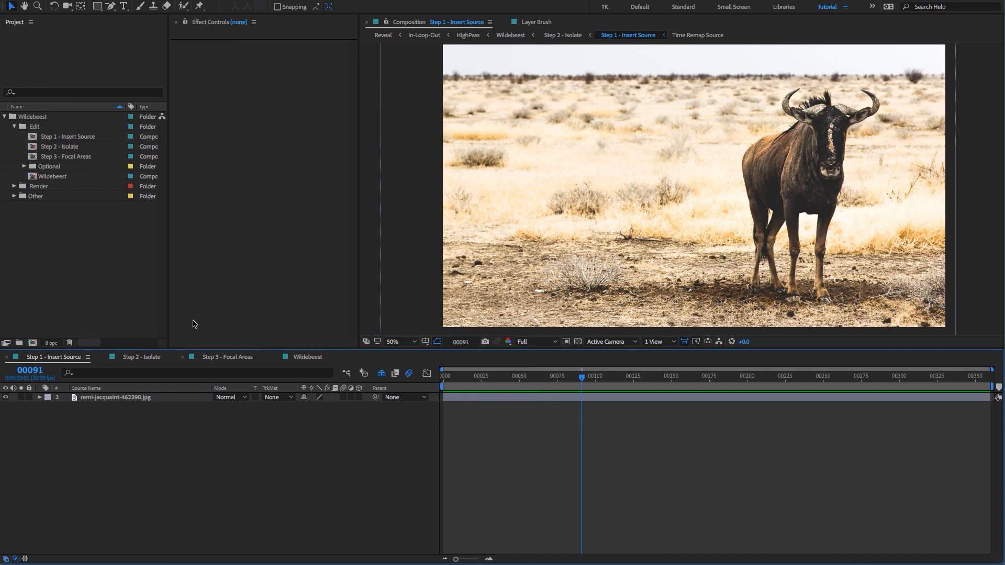
In Step 2 - Isolate, go to frame 0 and activate the Brush tool for the Brush layer with paint channels set to Alpha
left_click(142, 358)
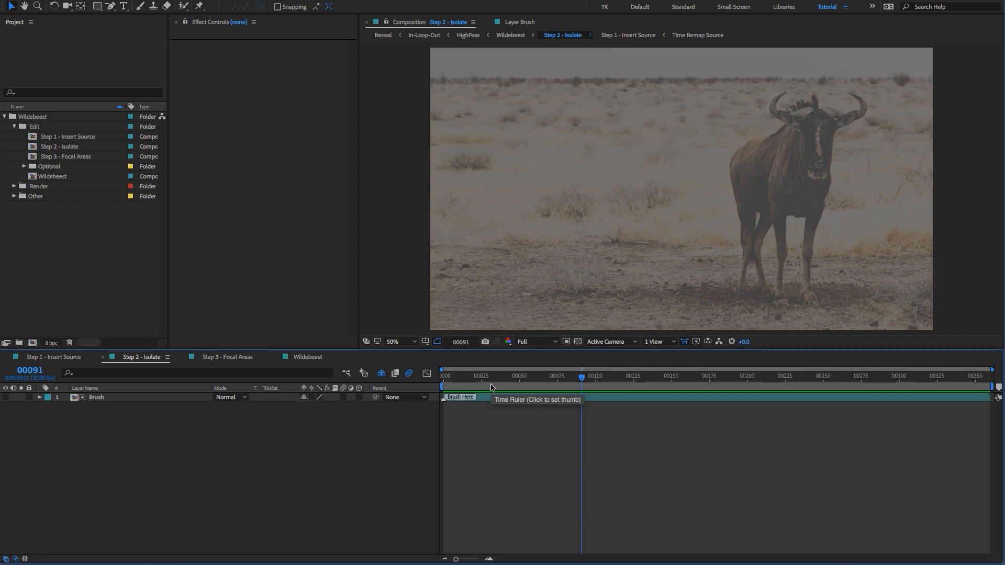
left_click_drag(581, 379, 431, 390)
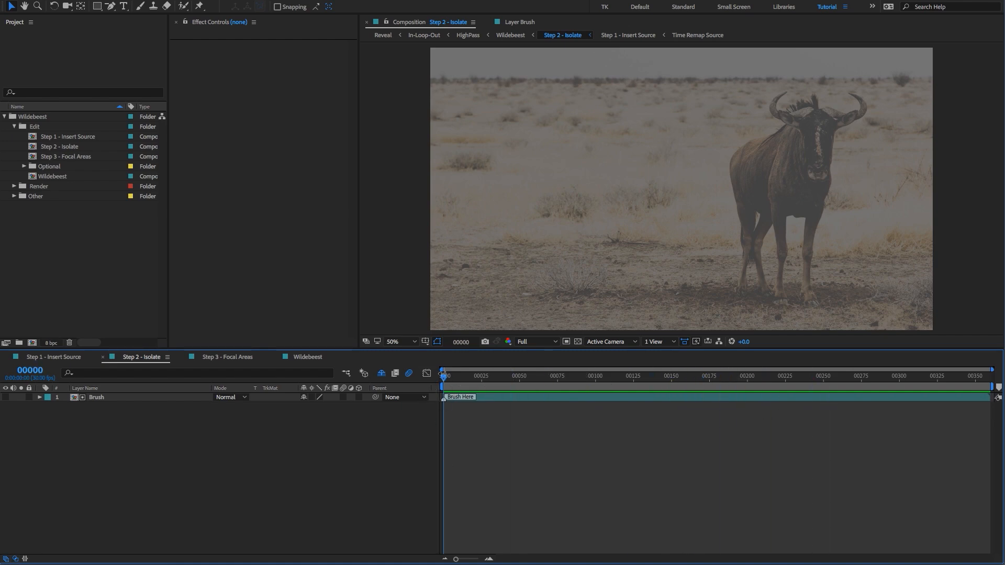
left_click(100, 398)
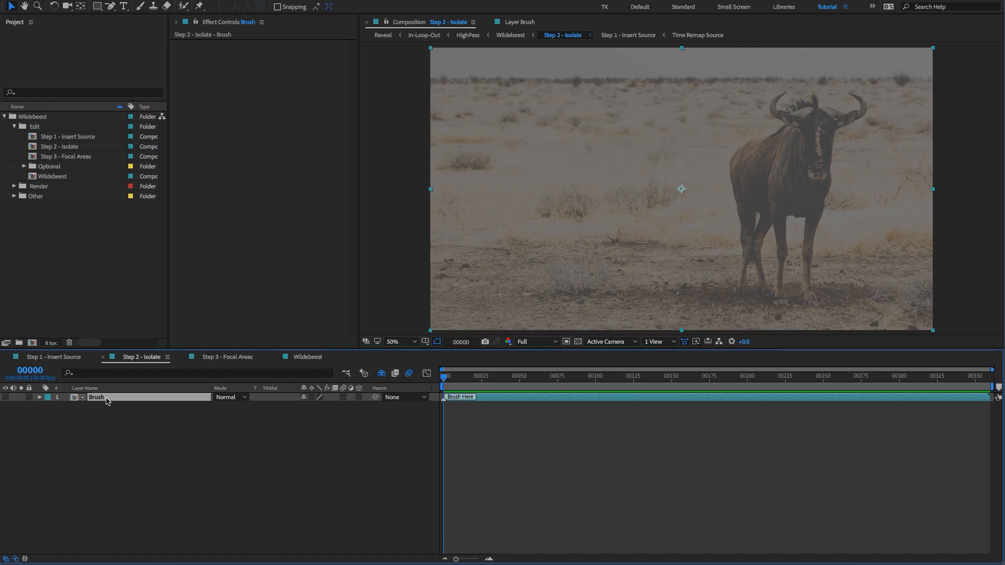
left_click(140, 5)
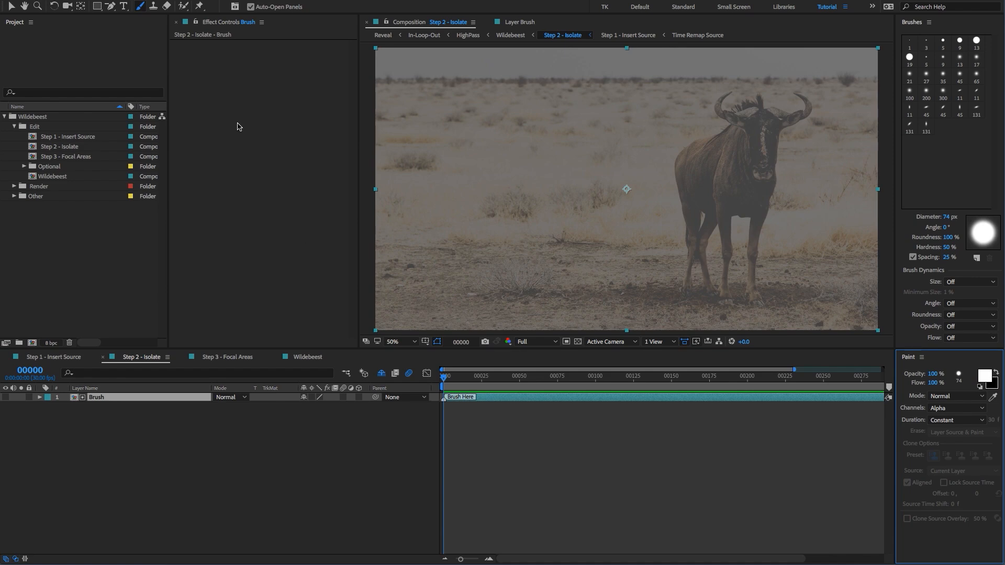
left_click(181, 0)
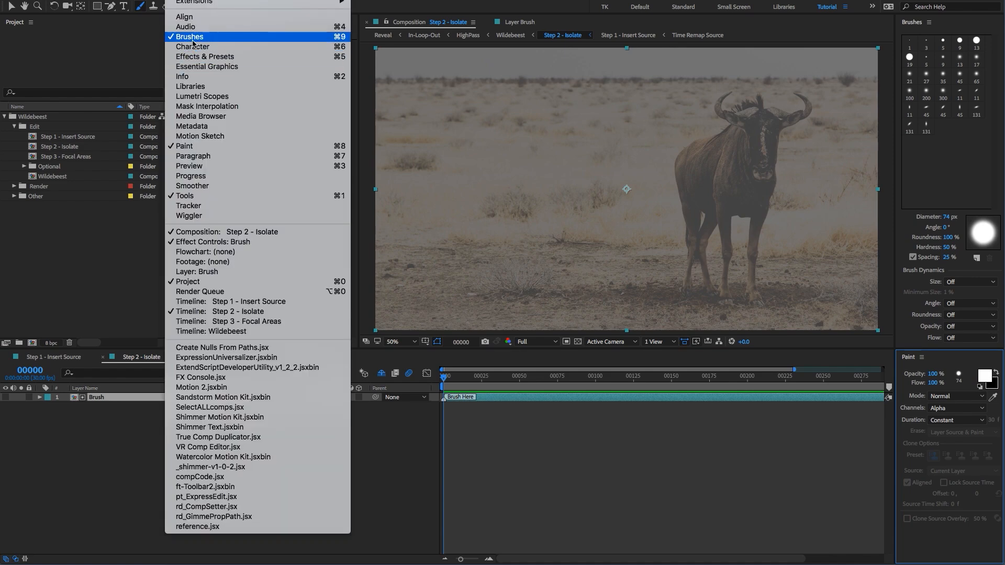
left_click(101, 214)
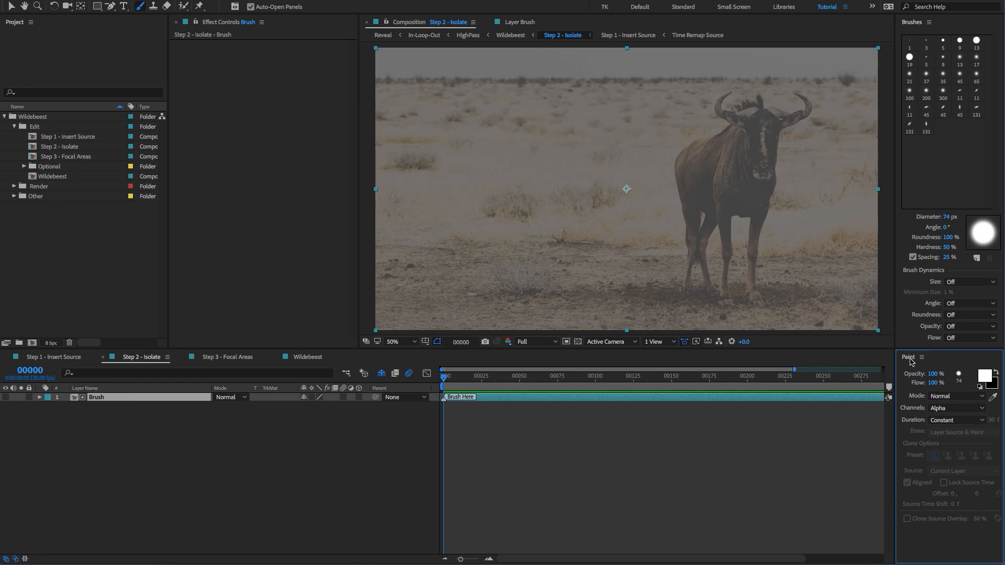
left_click(939, 408)
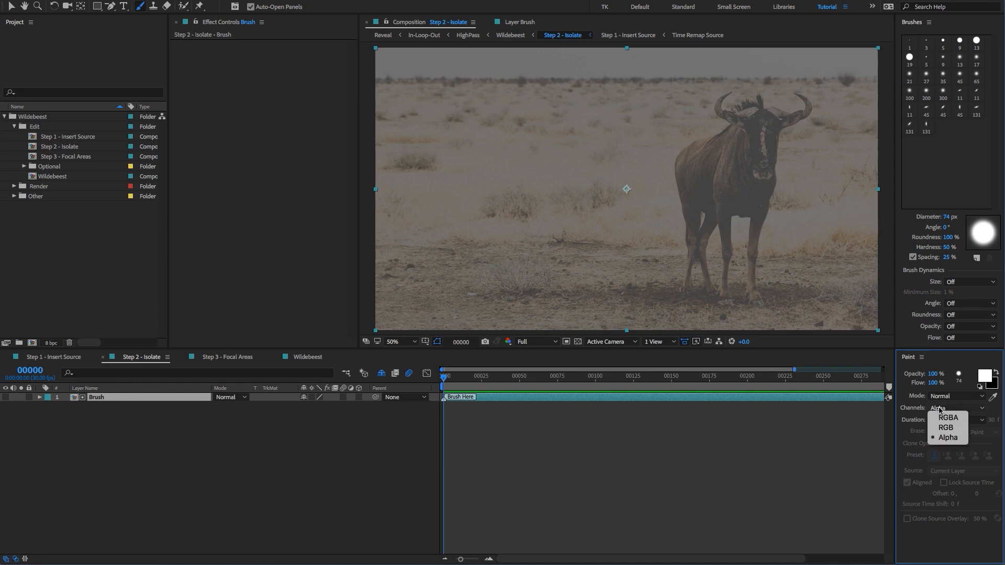
left_click(939, 438)
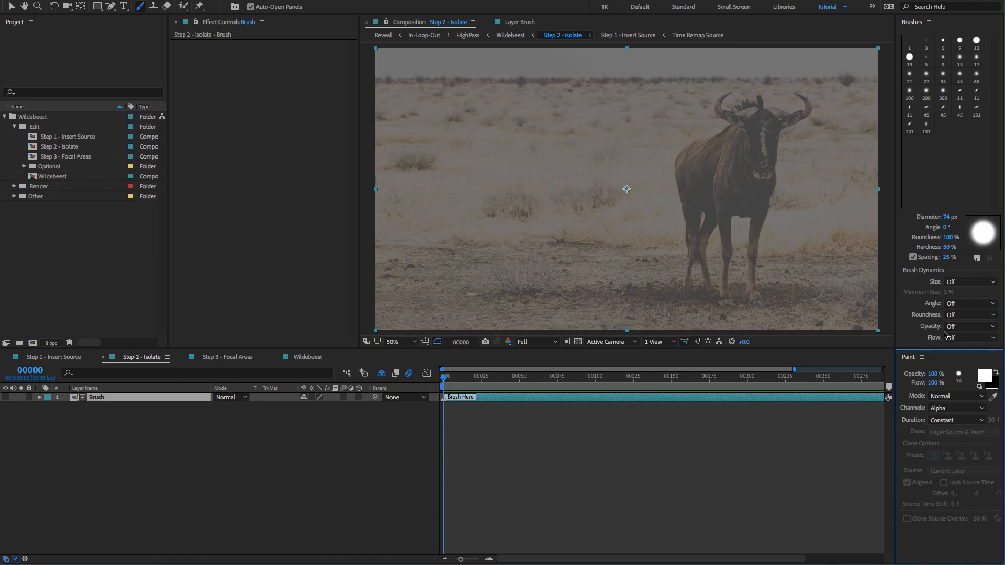
left_click_drag(956, 260, 948, 261)
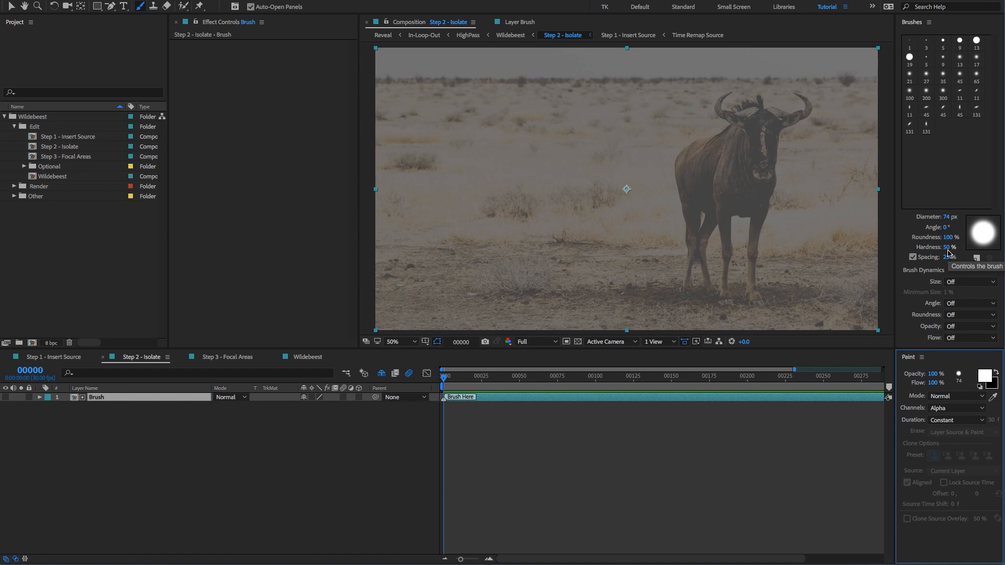
left_click(948, 216)
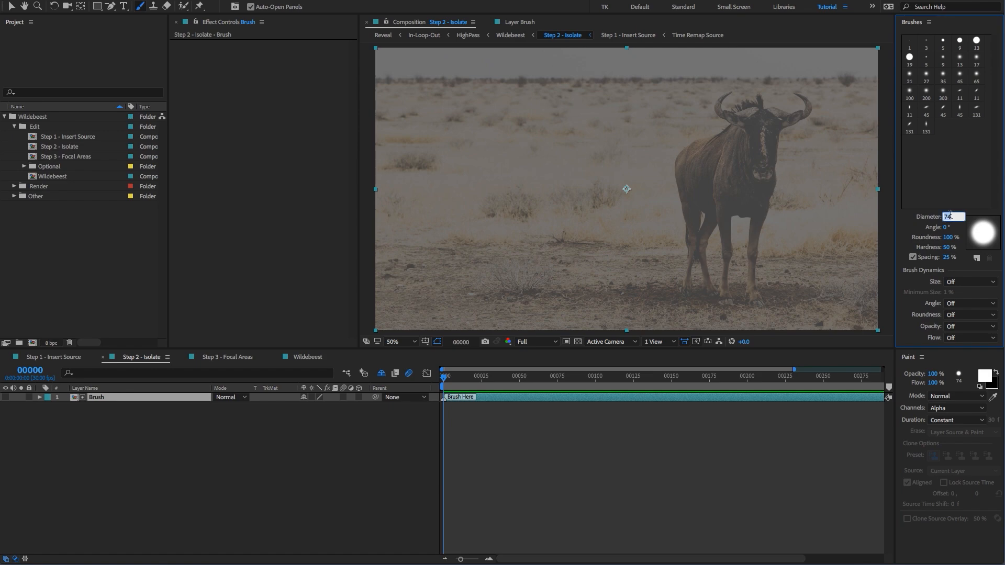
left_click(276, 440)
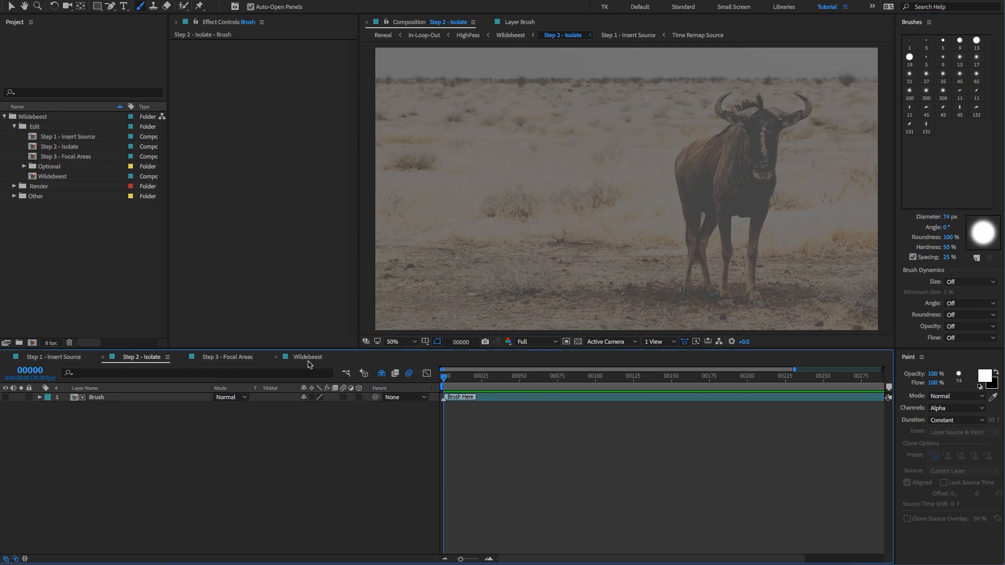
Open the Brush layer in its own layer view at frame 0 and enable the red alpha overlay at 100% opacity
mouse_move(455, 381)
left_mouse_down()
mouse_move(621, 393)
mouse_move(443, 390)
left_mouse_up()
double_click(97, 398)
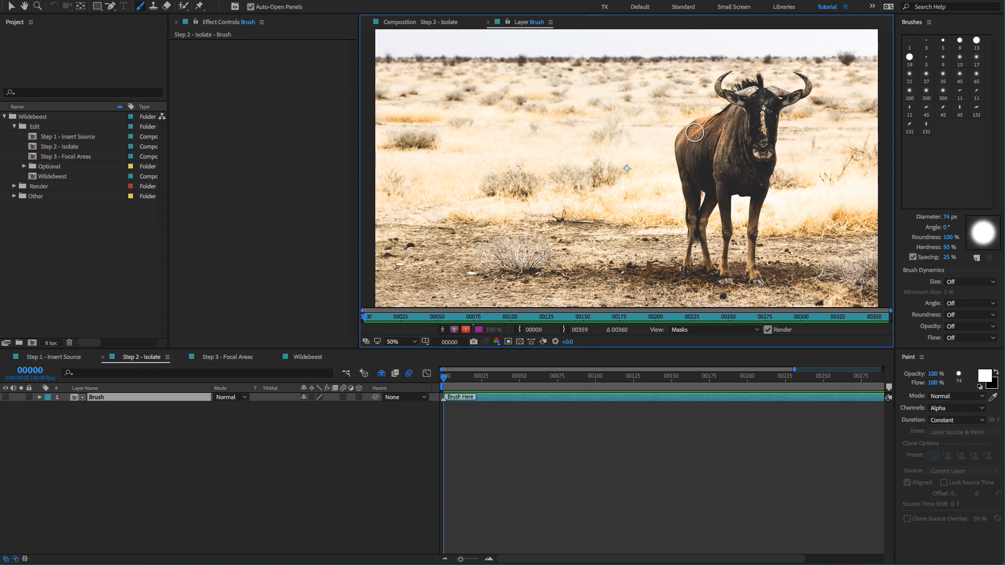
left_click(466, 330)
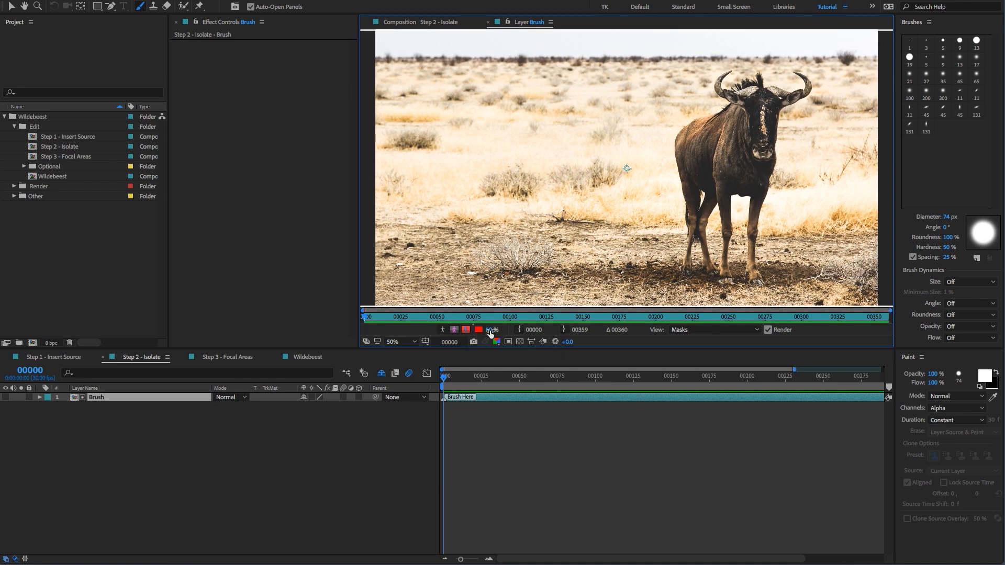
left_click_drag(489, 335, 530, 335)
left_click(305, 450)
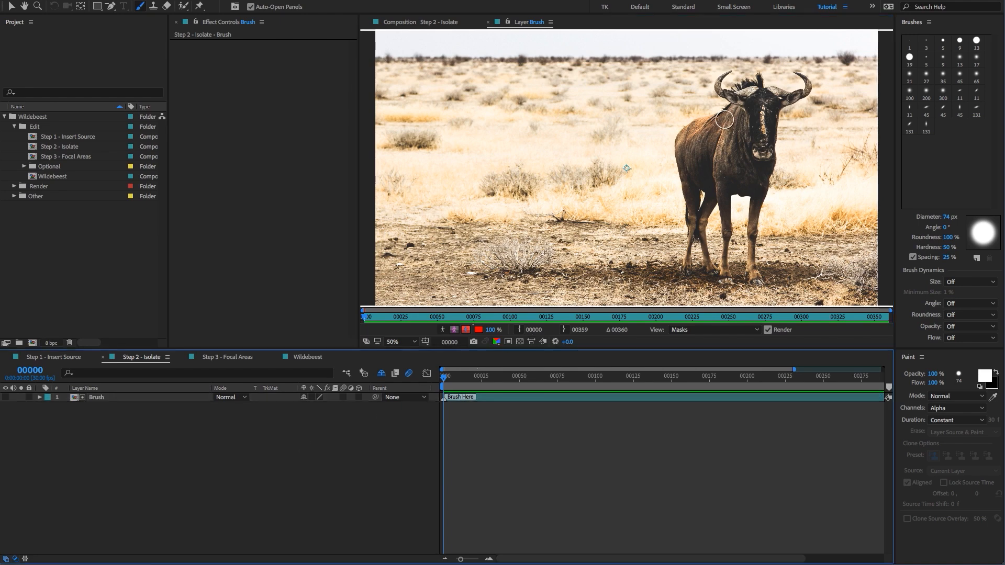
Swap the paint foreground color to black and brush over part of the wildebeest's neck, body and hind leg
left_click(995, 372)
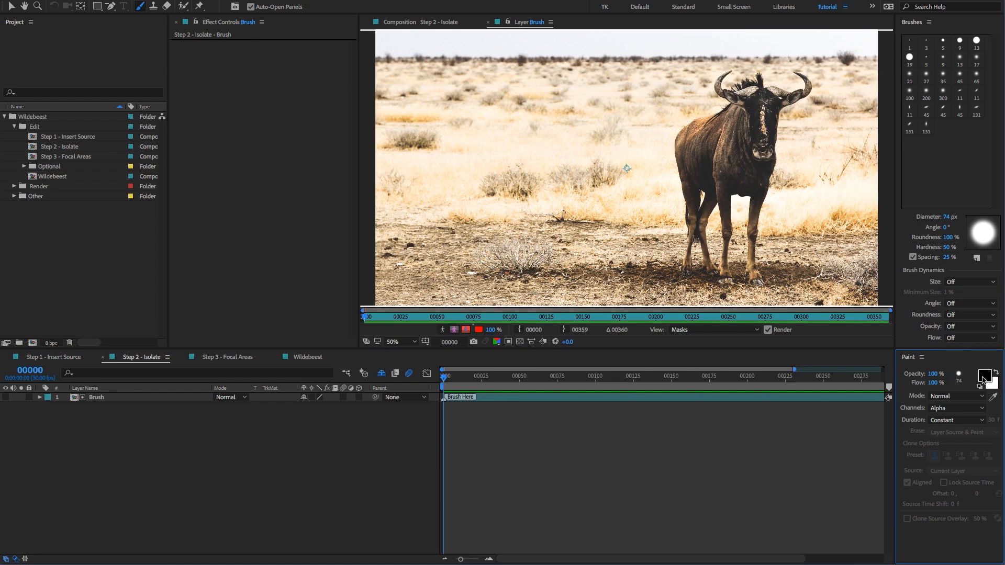
mouse_move(752, 92)
left_mouse_down()
mouse_move(692, 146)
mouse_move(695, 260)
left_mouse_up()
mouse_move(705, 206)
left_mouse_down()
mouse_move(699, 165)
mouse_move(736, 139)
mouse_move(692, 124)
mouse_move(736, 129)
mouse_move(733, 121)
mouse_move(726, 172)
left_mouse_up()
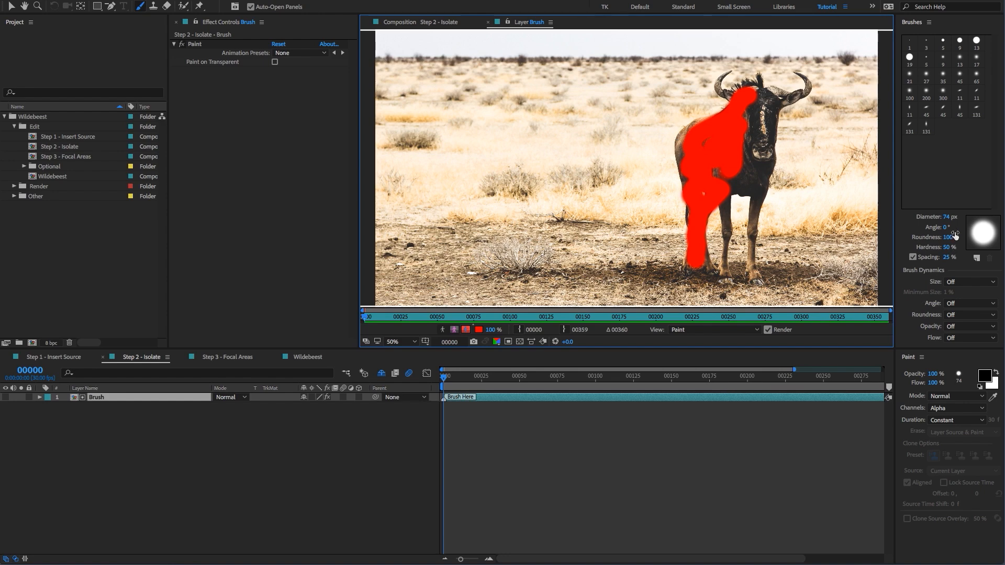
Enlarge the brush diameter to 127 px
mouse_move(946, 216)
left_mouse_down()
mouse_move(933, 221)
mouse_move(994, 216)
left_mouse_up()
left_click(726, 152)
mouse_move(699, 152)
left_mouse_down("super")
mouse_move(708, 152)
mouse_move(696, 152)
left_mouse_up("super")
left_click(283, 512)
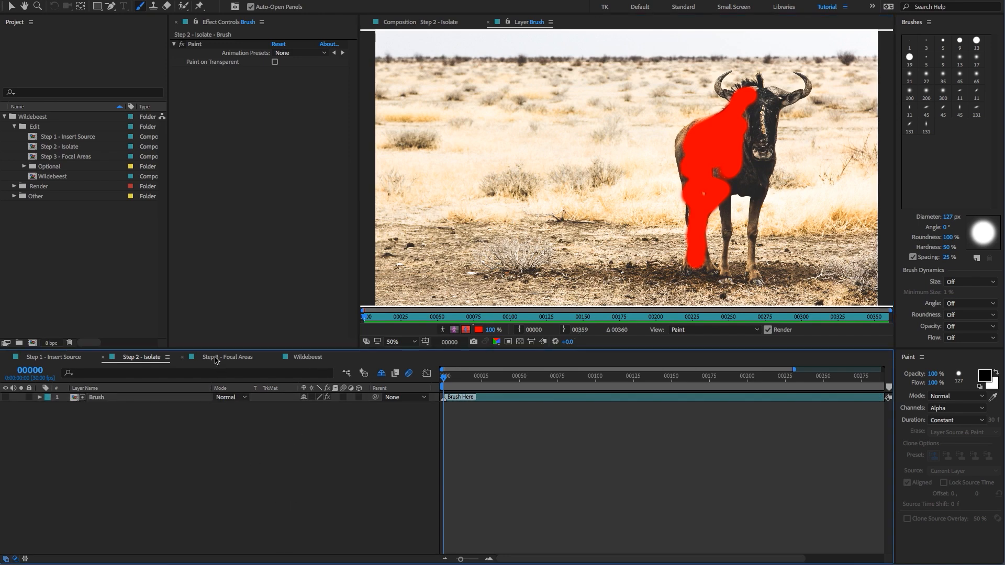
Open the Step 3 - Focal Areas composition and move the current time to frame 0
left_click(215, 359)
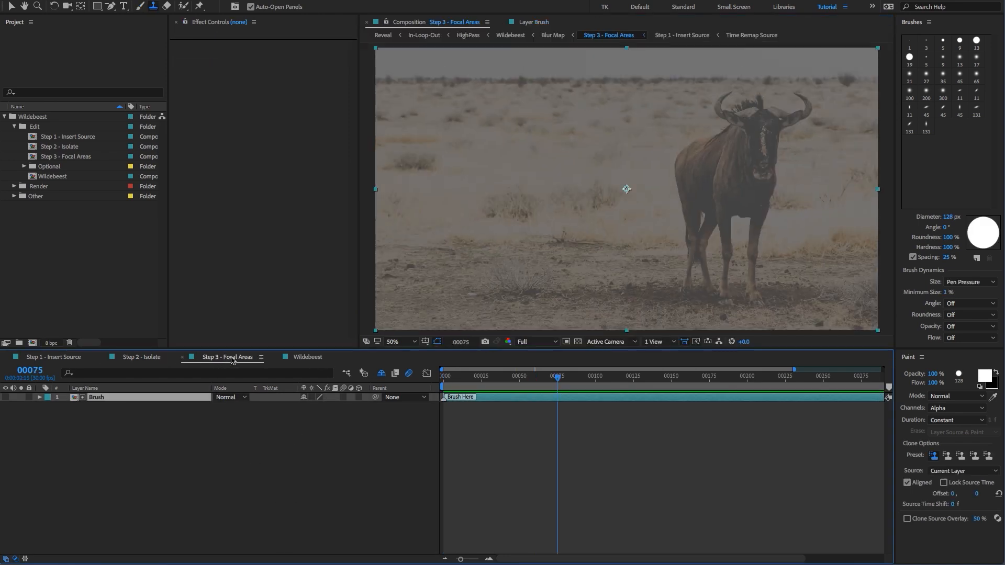
left_click(46, 156)
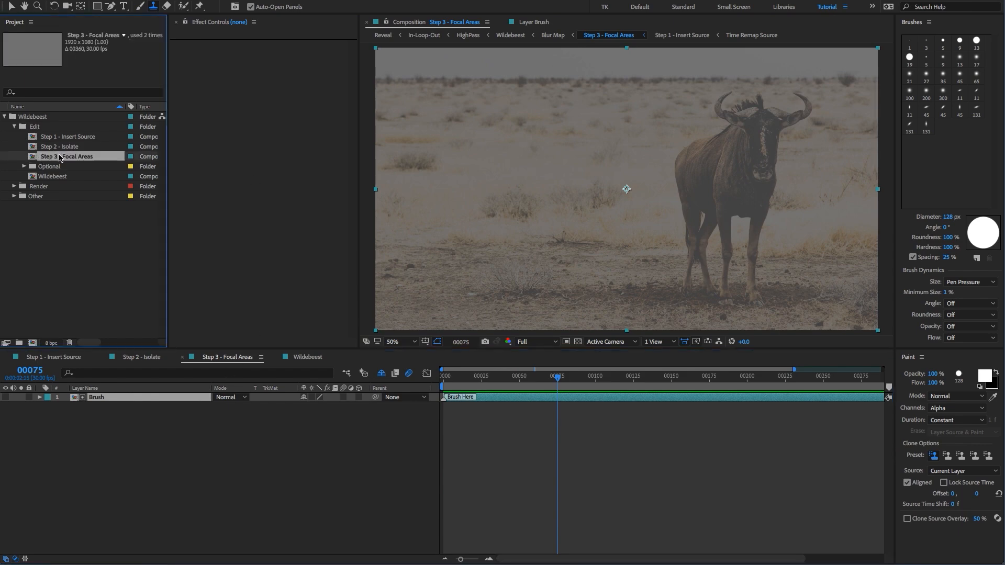
left_click(224, 504)
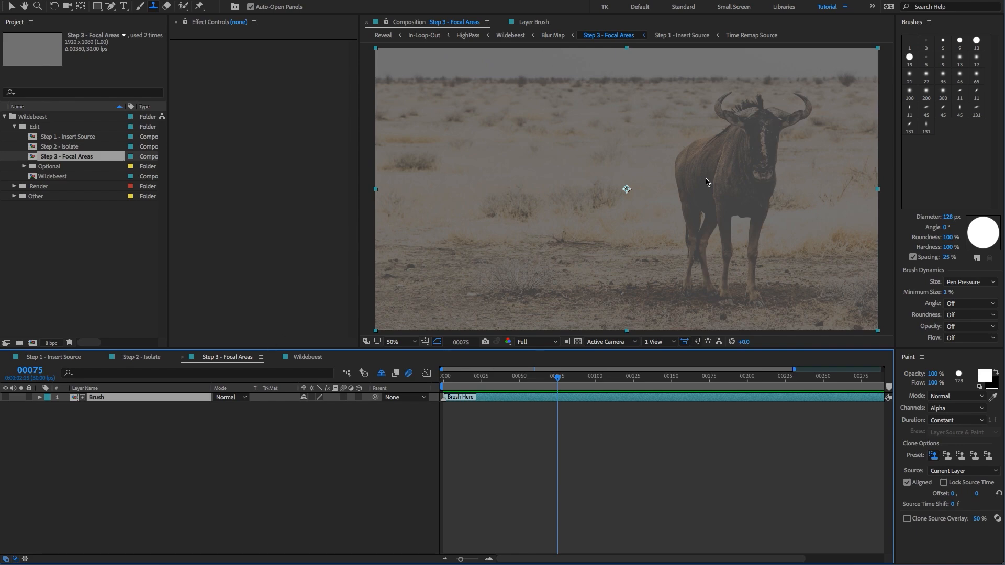
left_click(588, 375)
left_click_drag(614, 376, 439, 376)
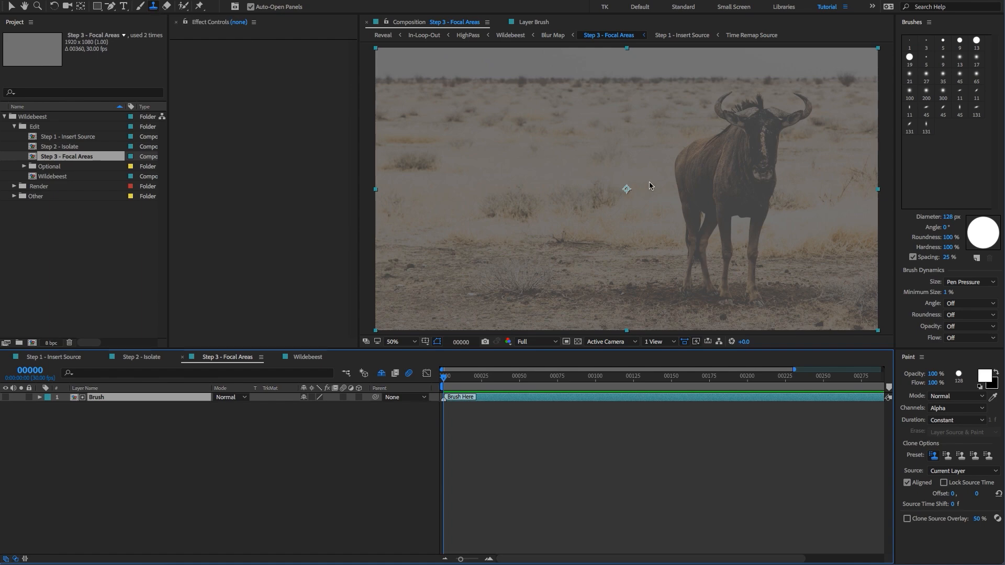
Cycle through the Eraser, Brush and Clone Stamp tools to return to the Brush tool
key("super+b")
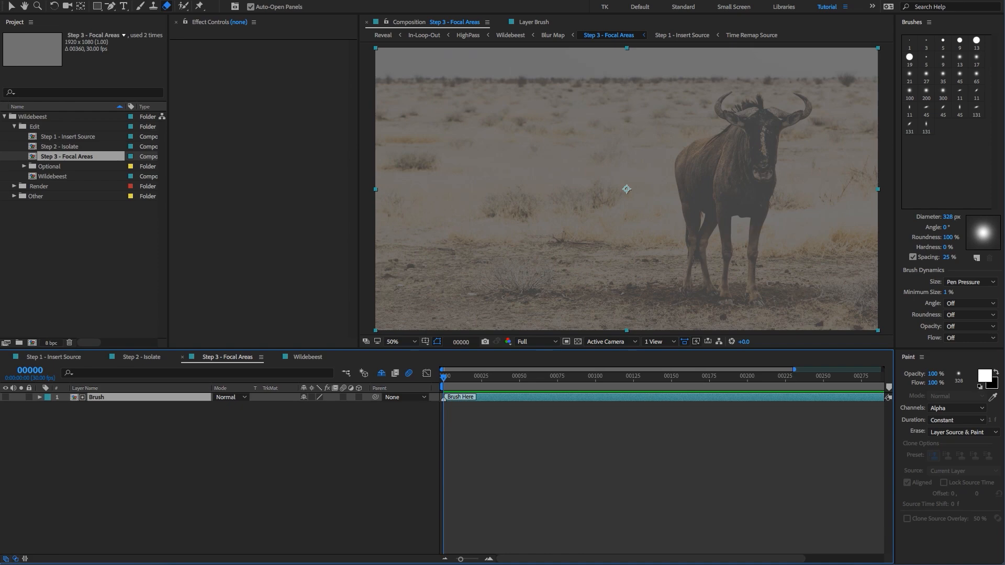
key("super+b")
key("super+b")
key("super+b")
key("super+b")
key("super+b")
key("super+b")
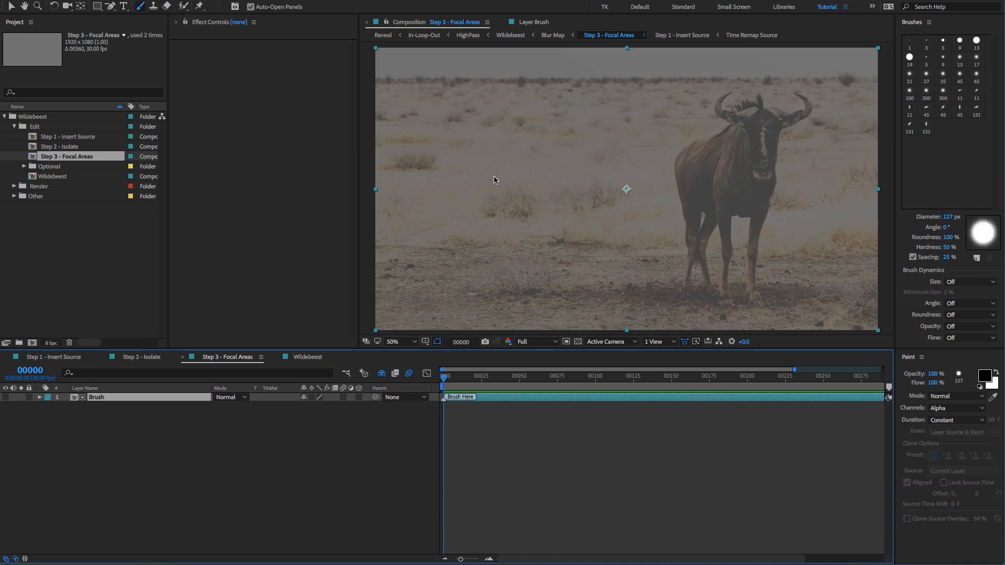
key("super+b")
key("super+b")
key("super+b")
key("super+b")
key("super+b")
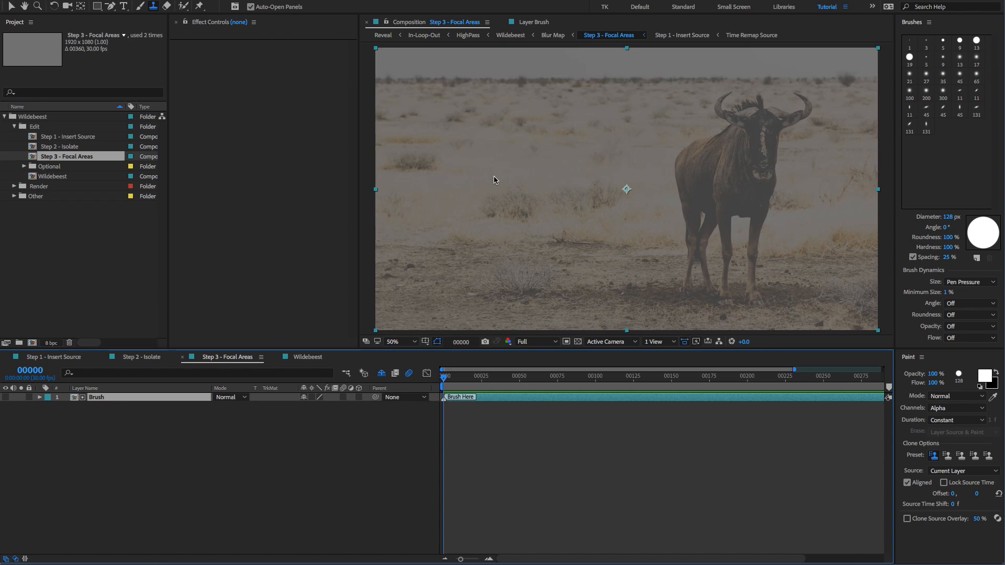
key("super+b")
key("super+b")
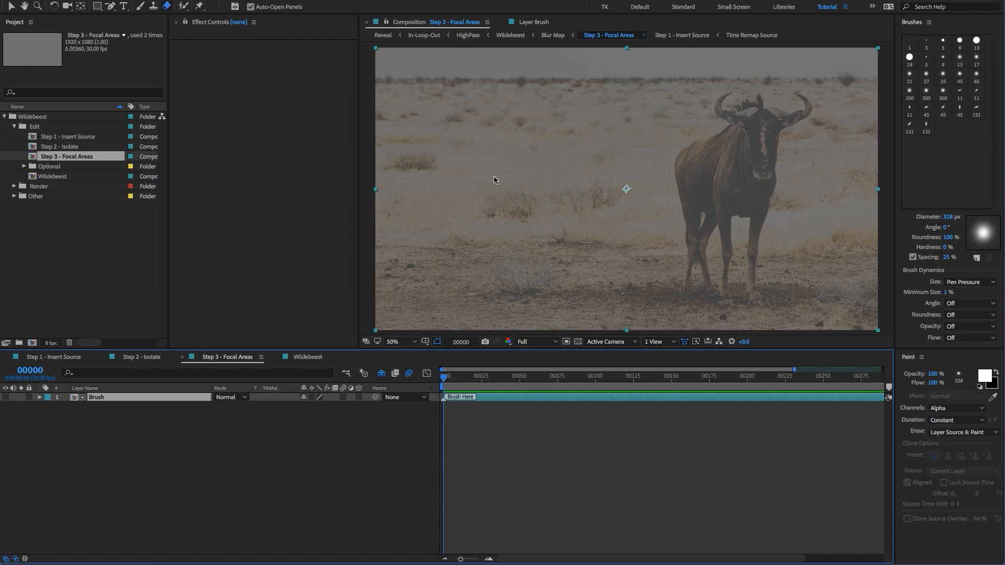
Paint the whole wildebeest in black with the 127 px brush on the Step 3 Brush layer, and return to the composition view
double_click(96, 398)
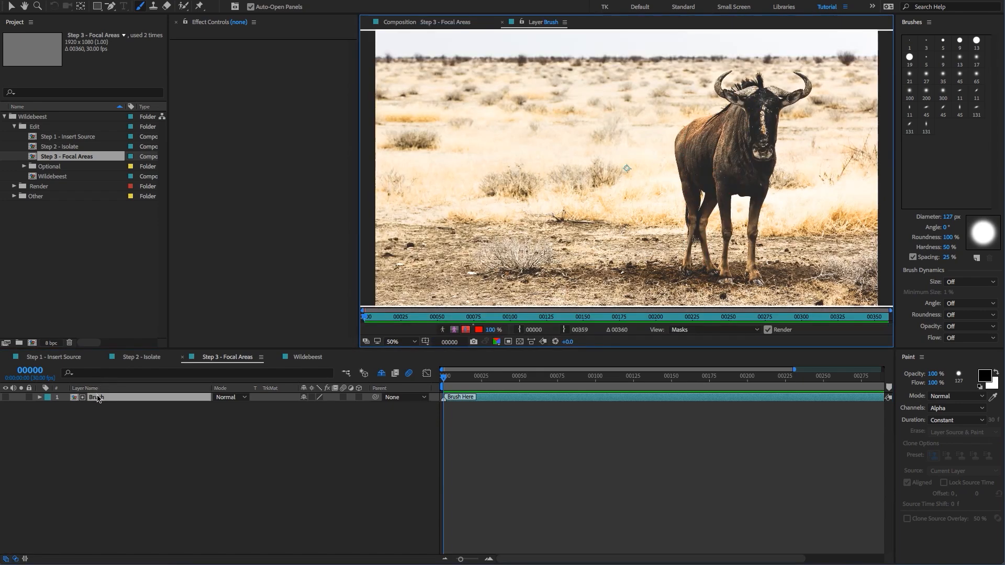
mouse_move(718, 79)
left_mouse_down()
mouse_move(683, 159)
mouse_move(692, 247)
mouse_move(720, 131)
mouse_move(722, 262)
mouse_move(752, 273)
mouse_move(746, 243)
mouse_move(769, 102)
mouse_move(727, 211)
mouse_move(745, 126)
mouse_move(763, 125)
mouse_move(751, 85)
left_mouse_up()
left_click(308, 487)
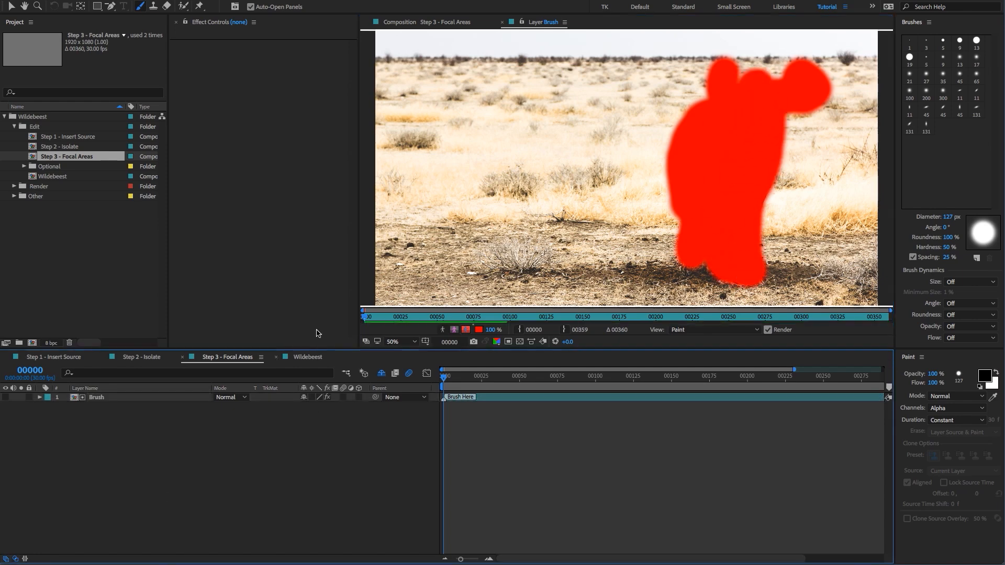
left_click(423, 23)
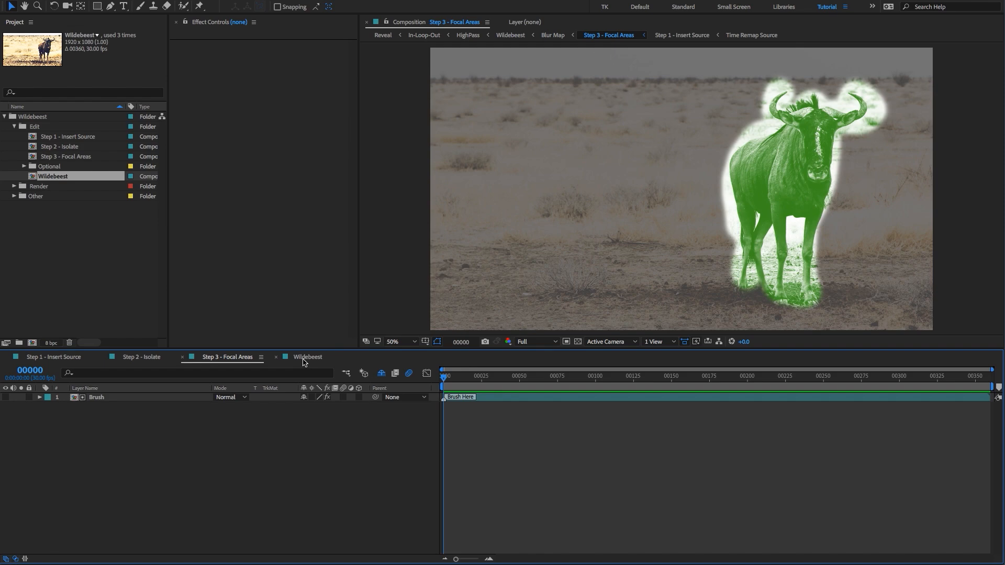
left_click(35, 127)
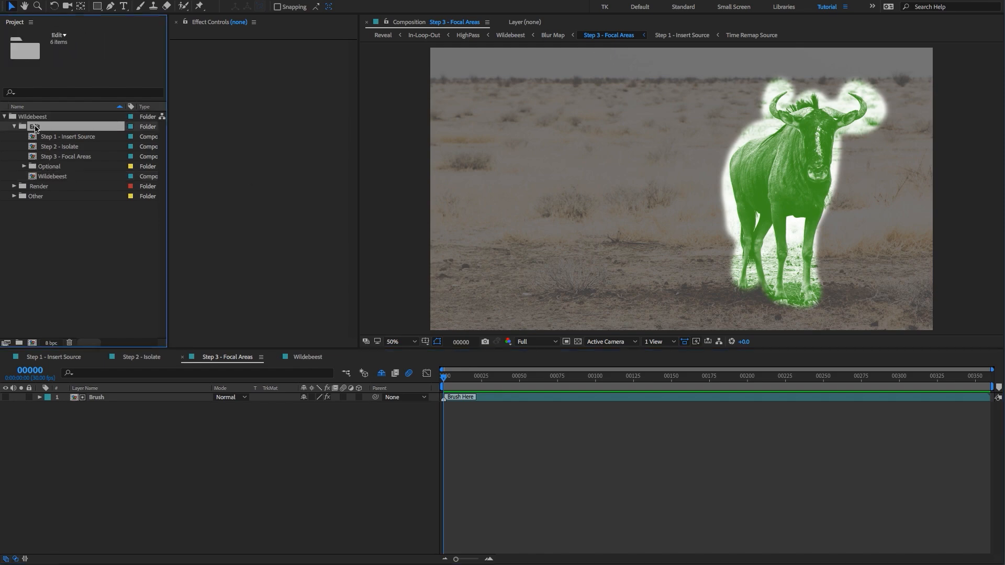
Open the Wildebeest composition and move the current time to the Edit Here marker at frame 120
left_click(47, 176)
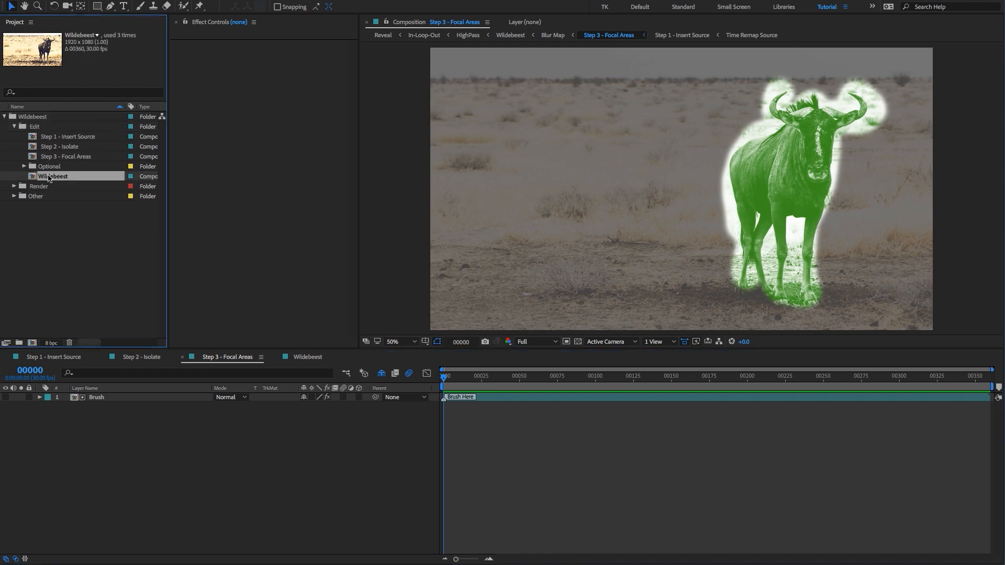
left_click(308, 358)
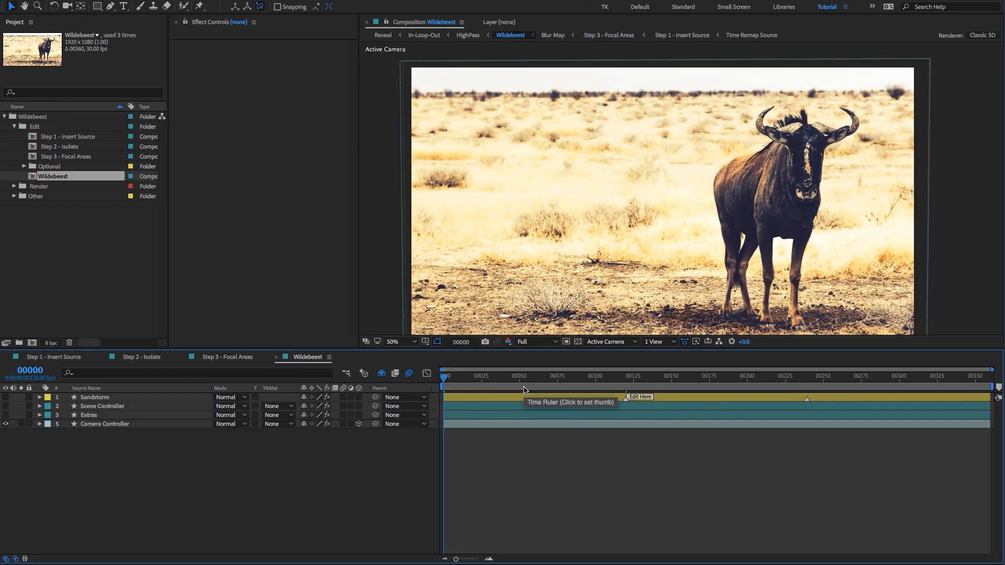
key("space")
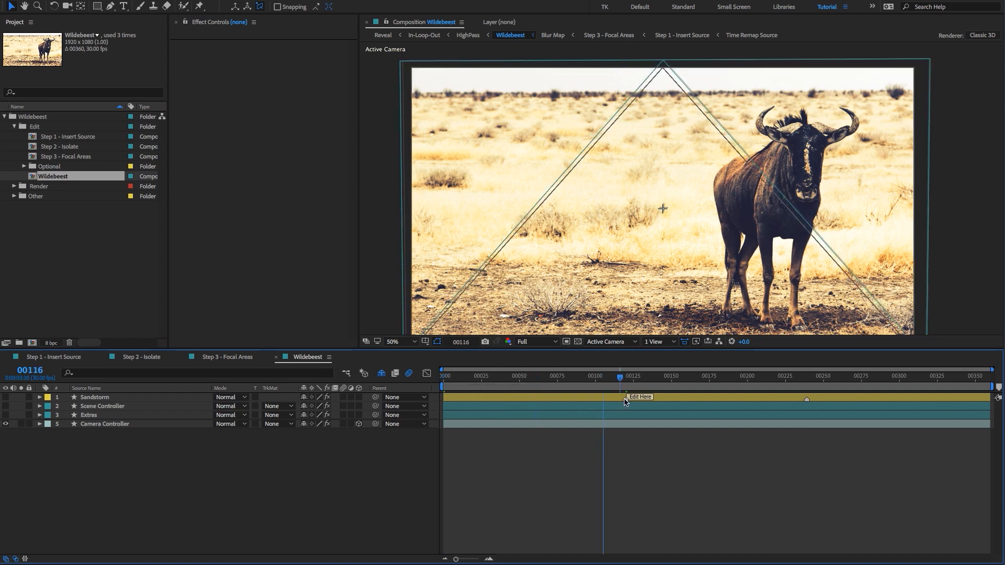
left_click_drag(626, 398, 625, 400)
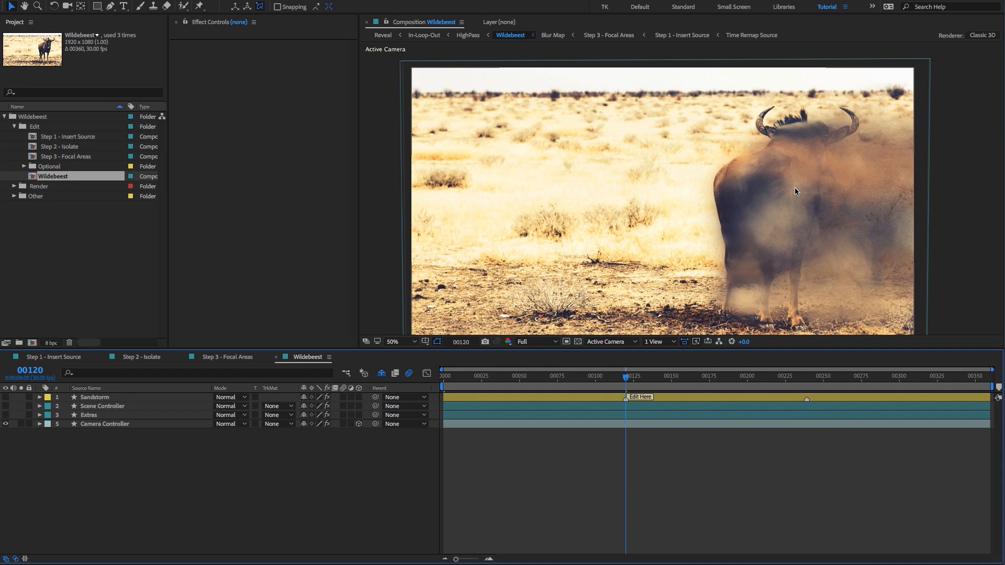
Review the effect controls of the Scene Controller, Extras and Camera Controller layers
left_click(100, 408)
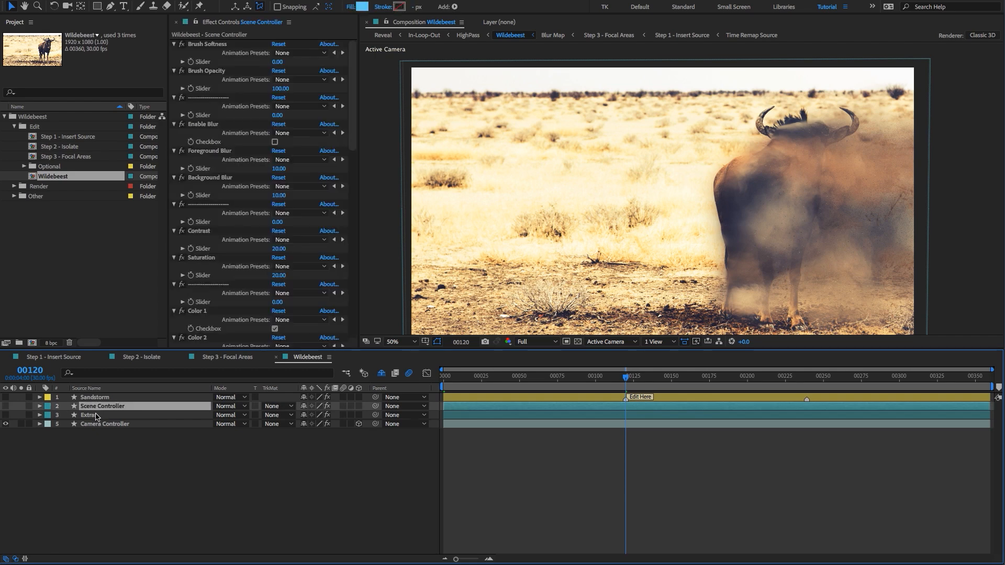
left_click(98, 415)
left_click(107, 424, "ctrl")
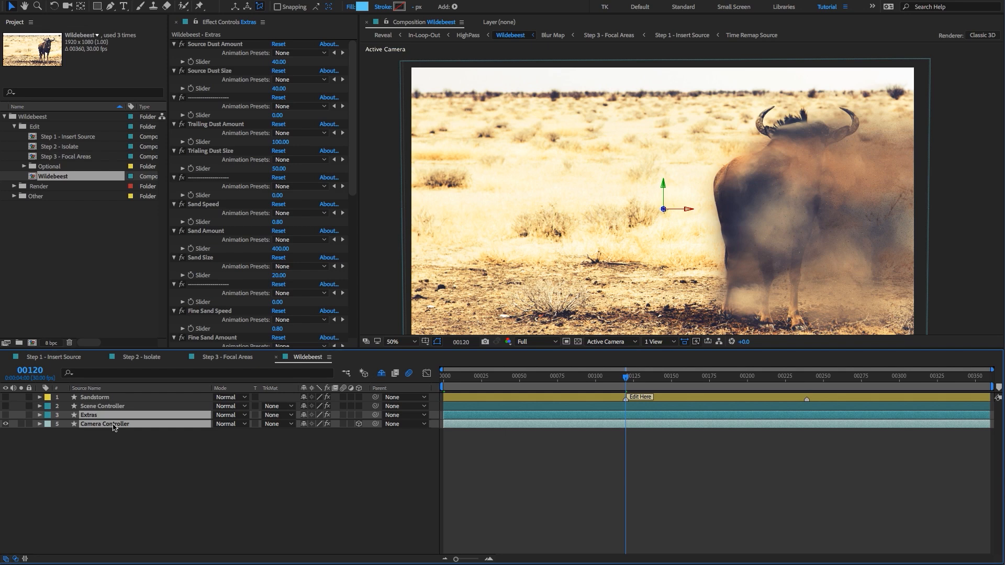
Show the Sandstorm layer's effect controls and collapse all of its effects
left_click(108, 398)
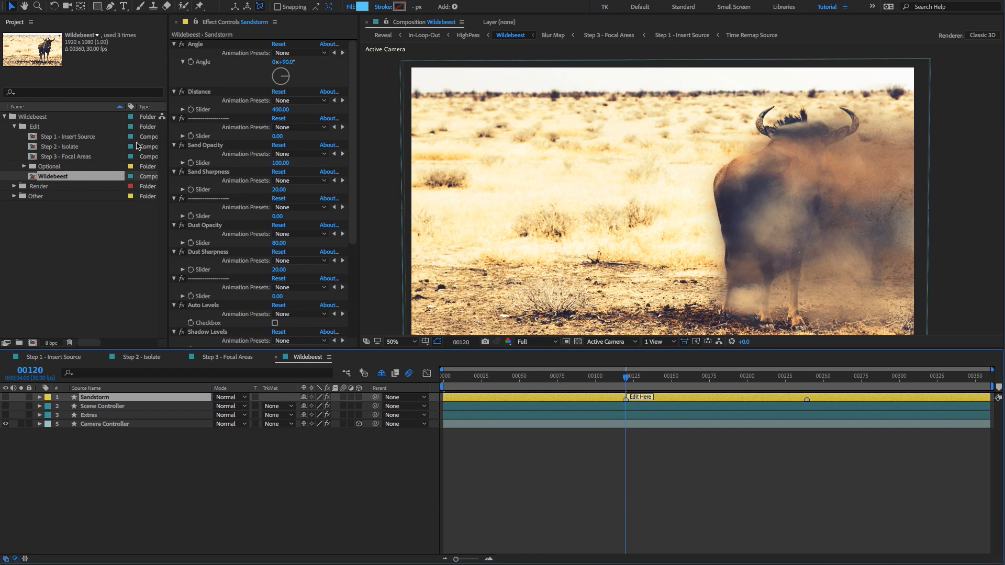
left_click(198, 92)
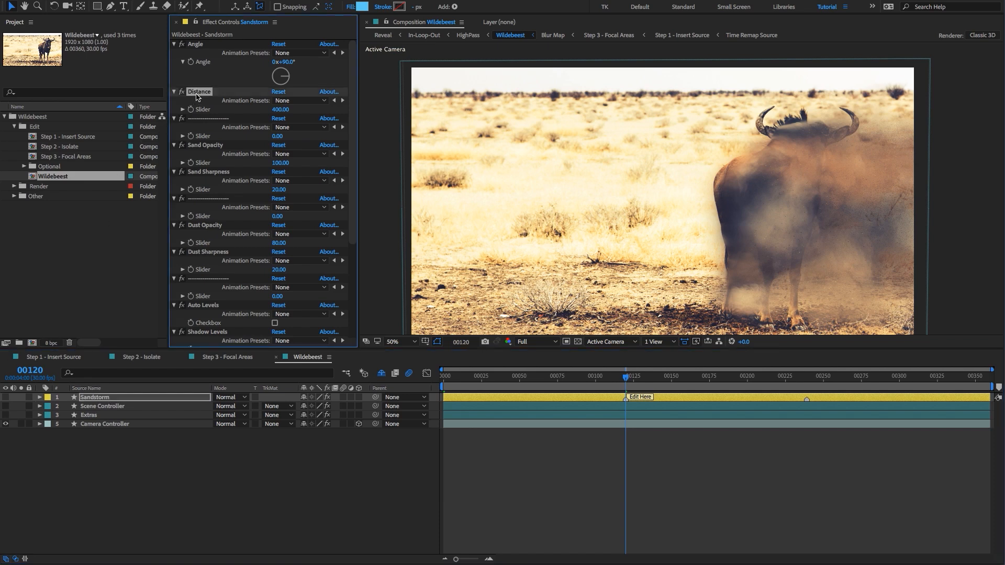
key("ctrl+a")
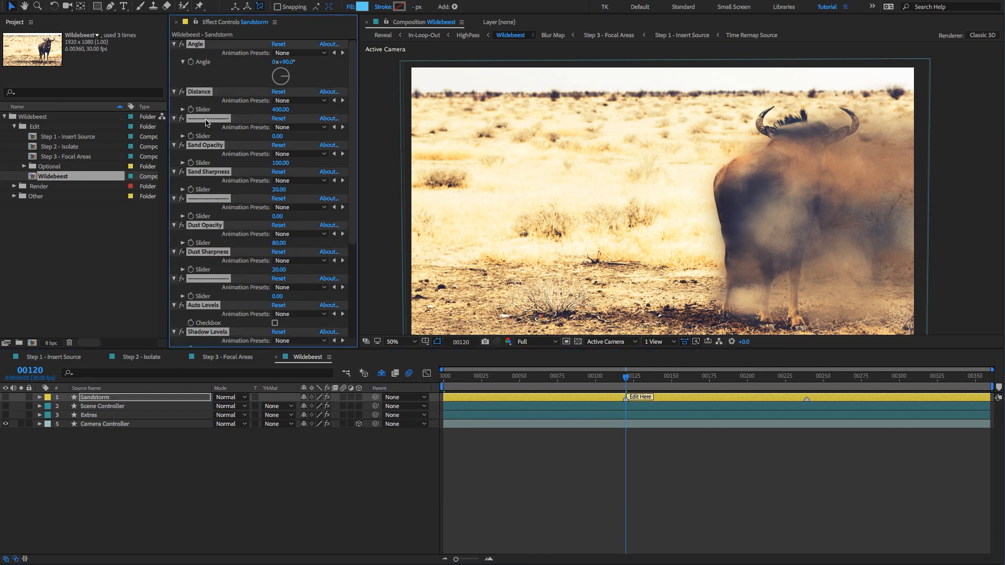
left_click(174, 93)
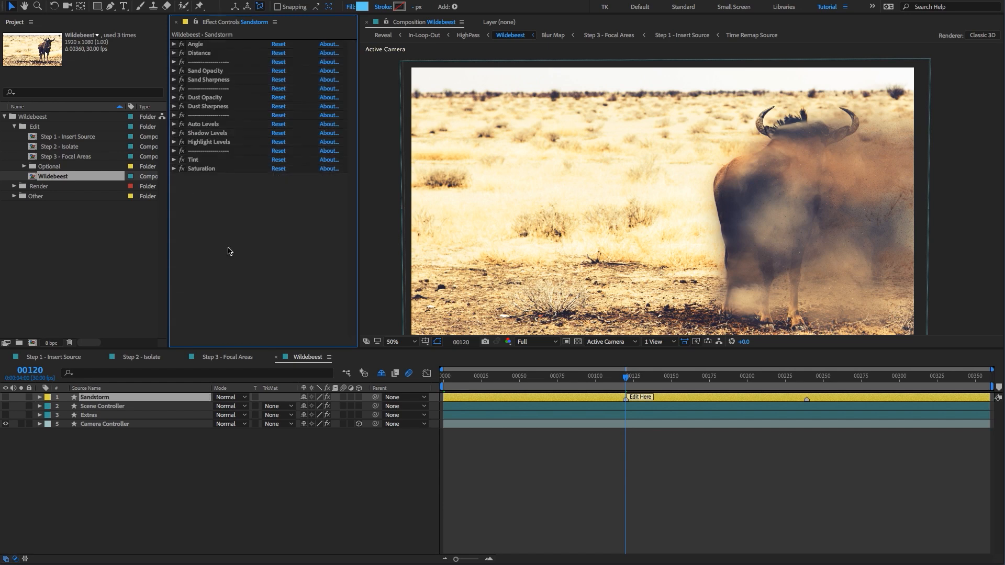
Set the Sandstorm layer's Angle to 270°
left_click(199, 46)
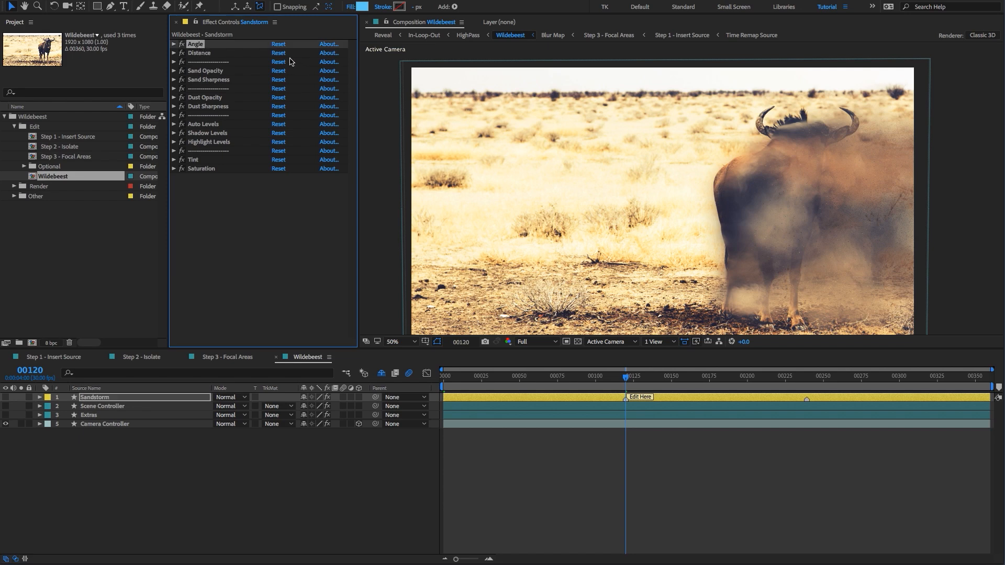
left_click(174, 44)
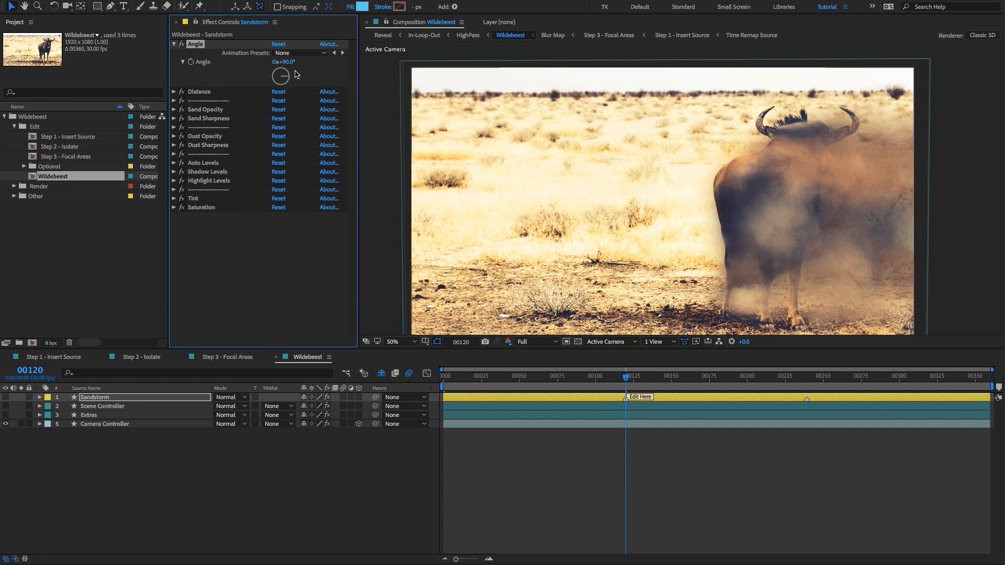
left_click_drag(290, 62, 256, 78)
key("ctrl+z")
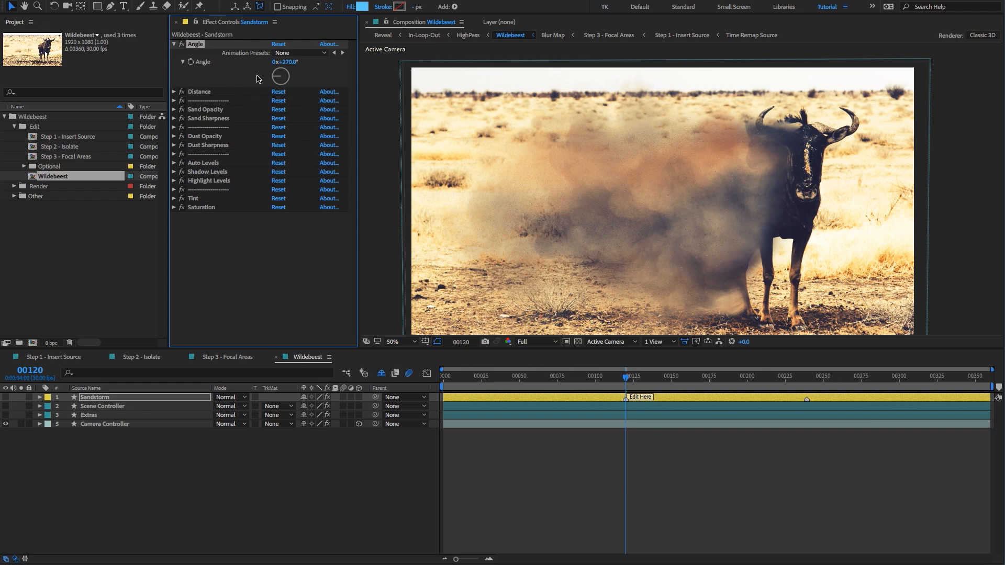
Try a Distance value of 600 on the Sandstorm layer
left_click(207, 92)
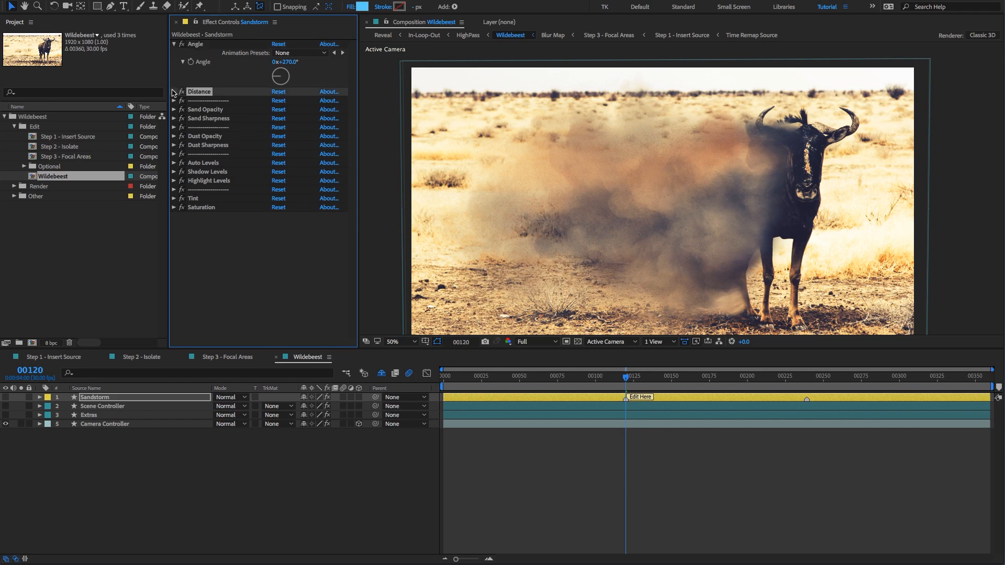
left_click(174, 91)
left_click(280, 109)
type("600")
key("Return")
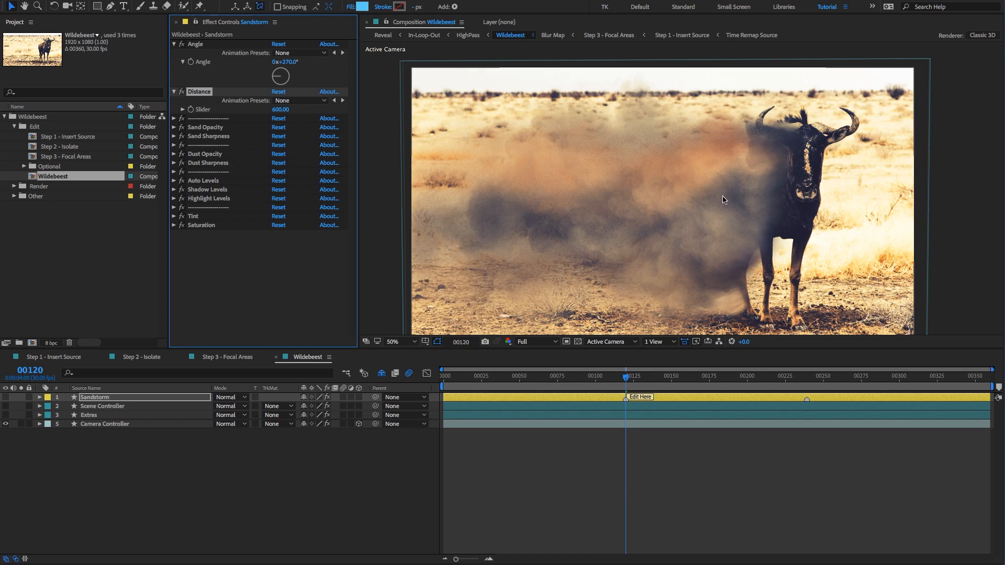
Undo the last Distance change on the Sandstorm layer
left_click(260, 260)
key("ctrl+a")
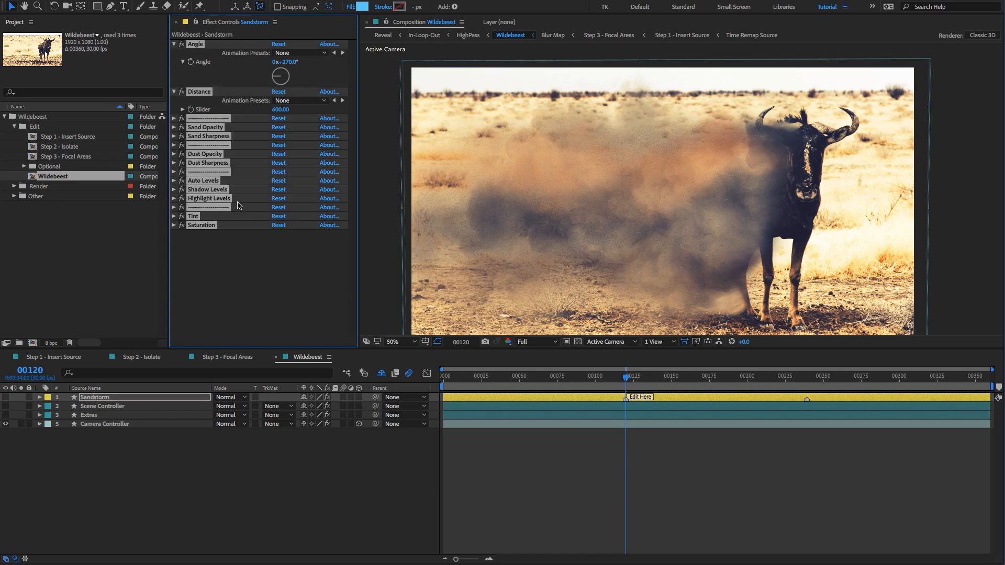
left_click(260, 288)
key("ctrl+z")
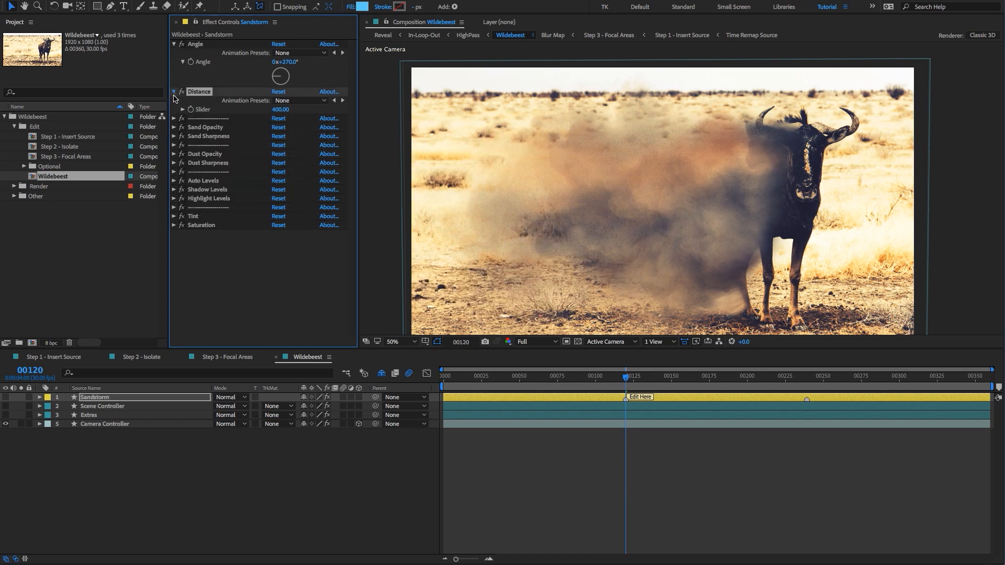
Collapse the Distance and Angle effects of the Sandstorm layer
left_click(173, 92)
left_click(209, 100)
left_click(174, 44)
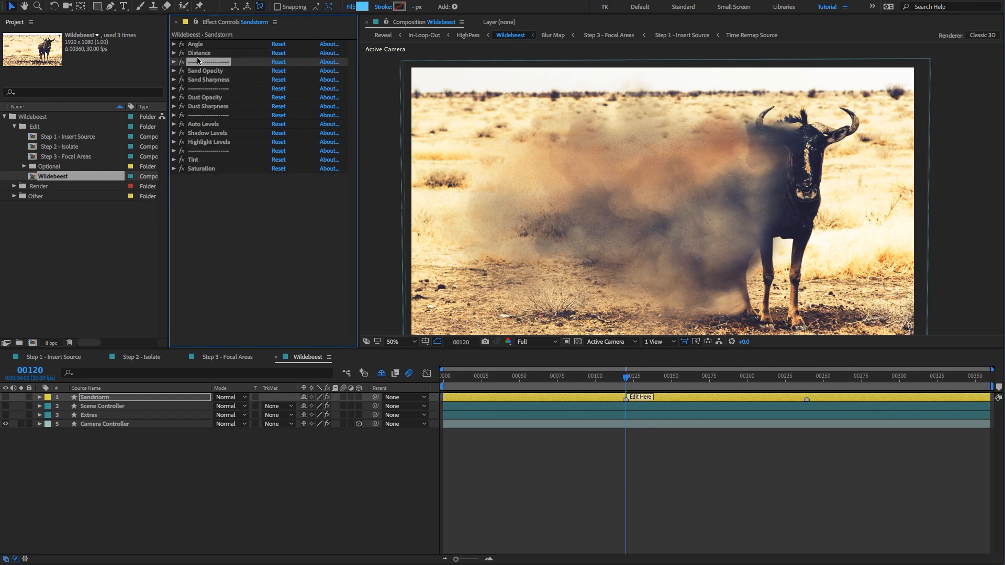
Go through the dividers that separate the groups of Sandstorm effects
left_click(201, 63)
left_click(203, 82)
left_click(203, 89)
left_click(209, 115)
left_click(217, 151)
left_click(216, 220)
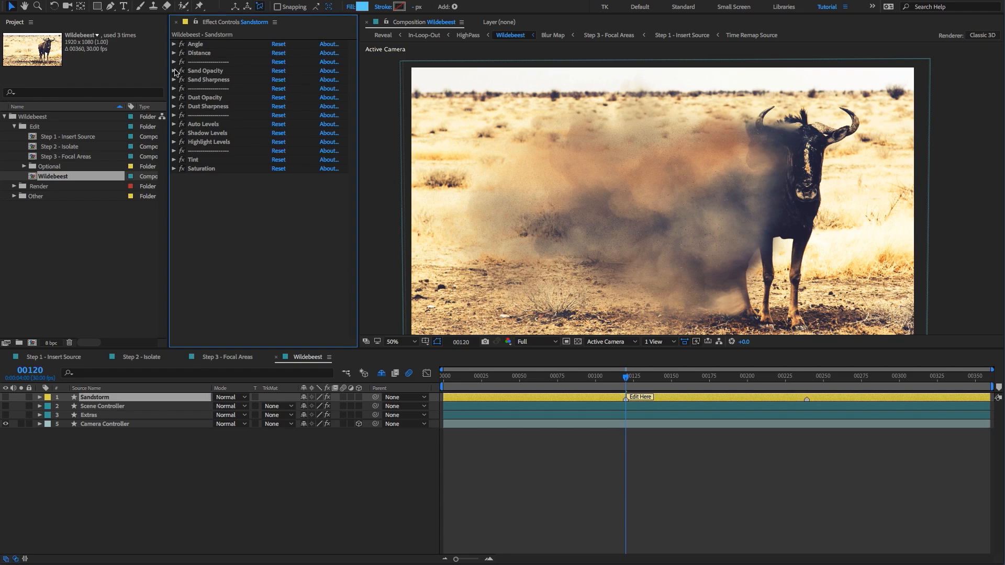
Examine the sand and dust in the composition at 100% magnification alongside the Sand Opacity, Sand Sharpness and Dust Opacity effects
left_click(205, 71)
scroll(687, 196, "up", 2)
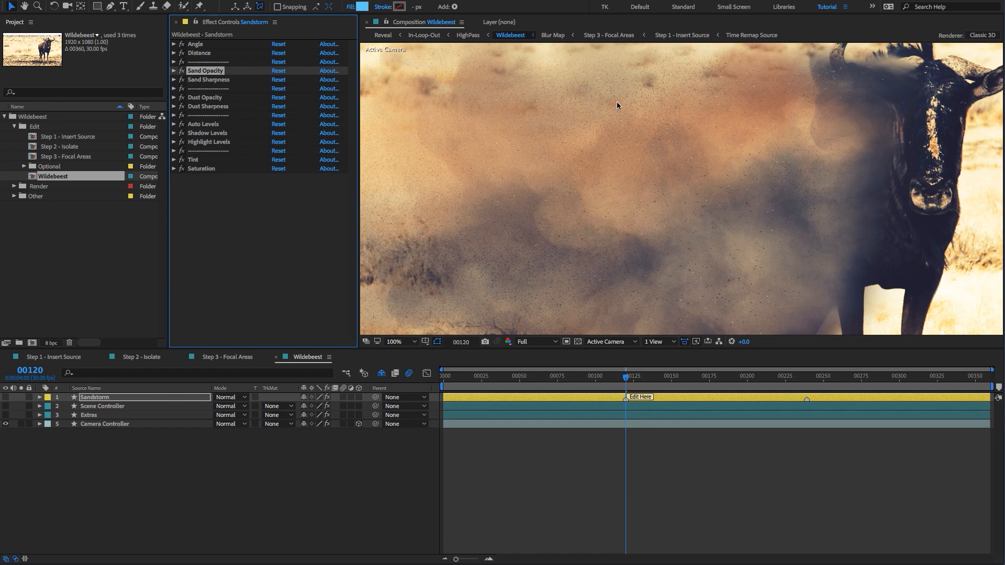
left_click(199, 97)
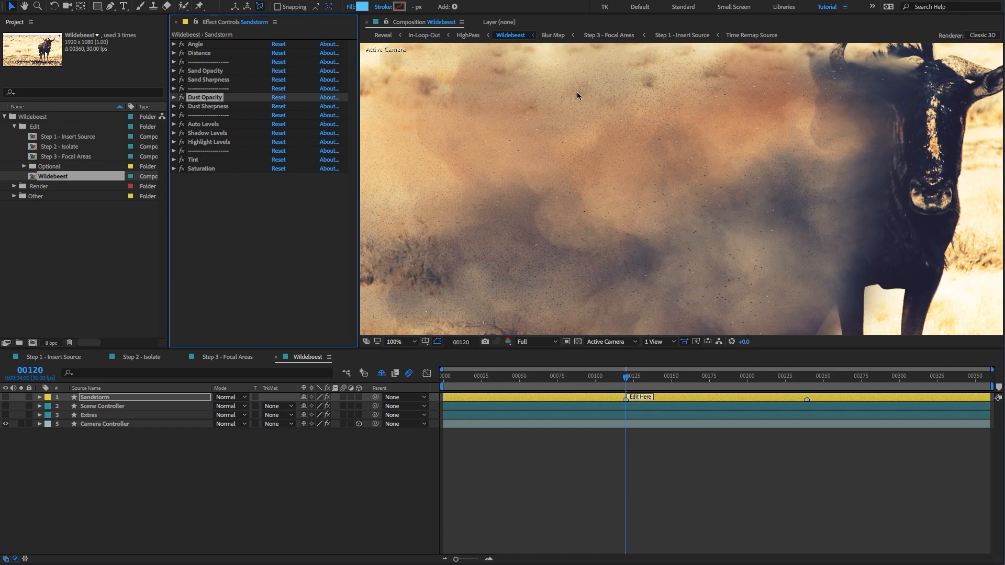
scroll(583, 93, "down", 2)
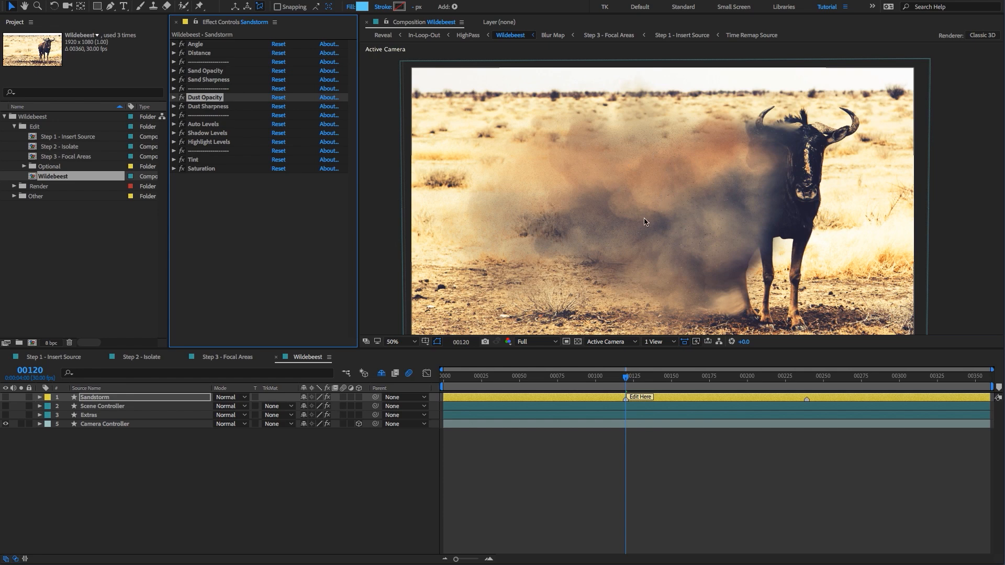
left_click(205, 73)
key("F2")
scroll(656, 150, "up", 2)
left_click(210, 71)
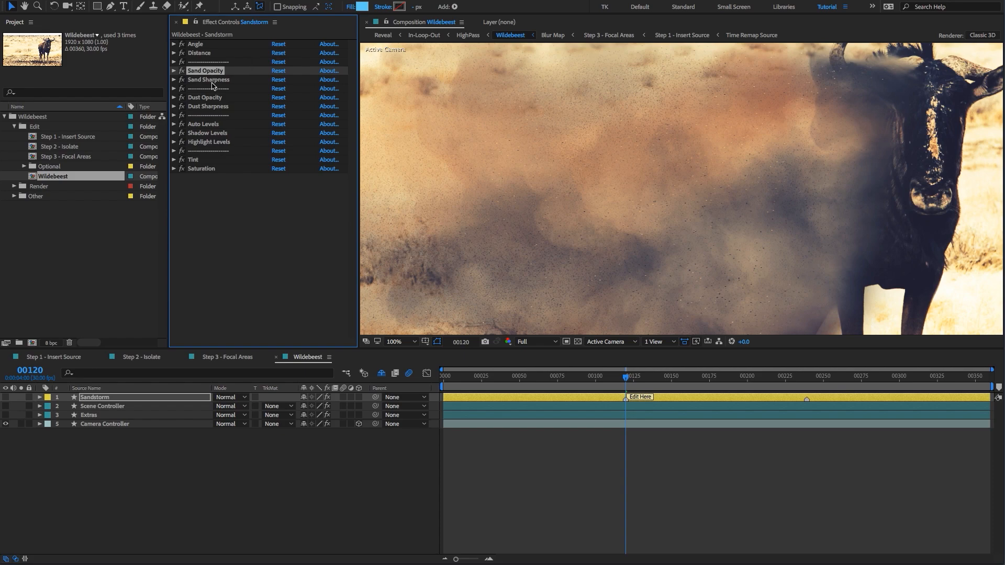
left_click(212, 81)
left_click(208, 99)
scroll(689, 160, "down", 1)
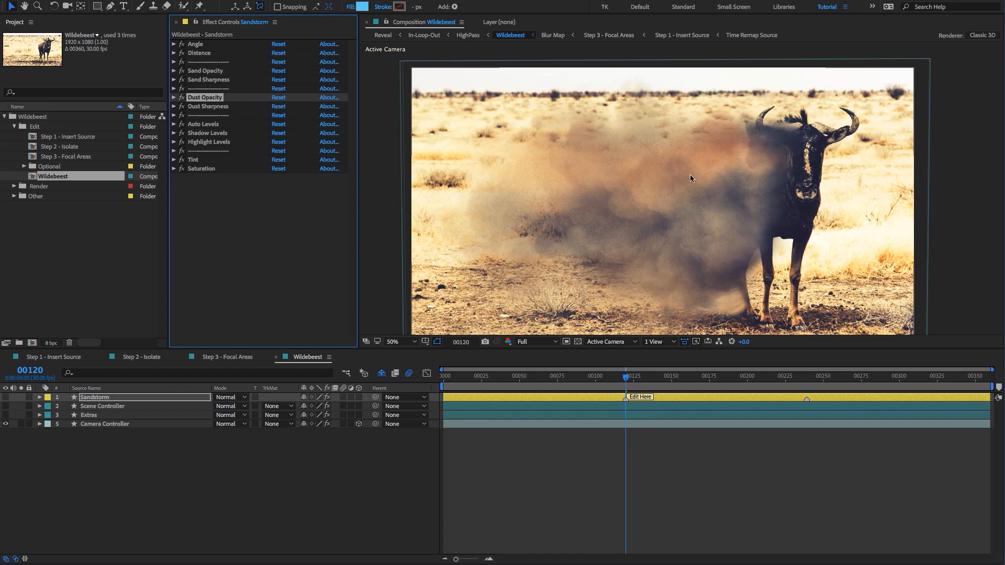
Set the Sandstorm layer's Dust Opacity to 100 and collapse that effect
left_click(175, 97)
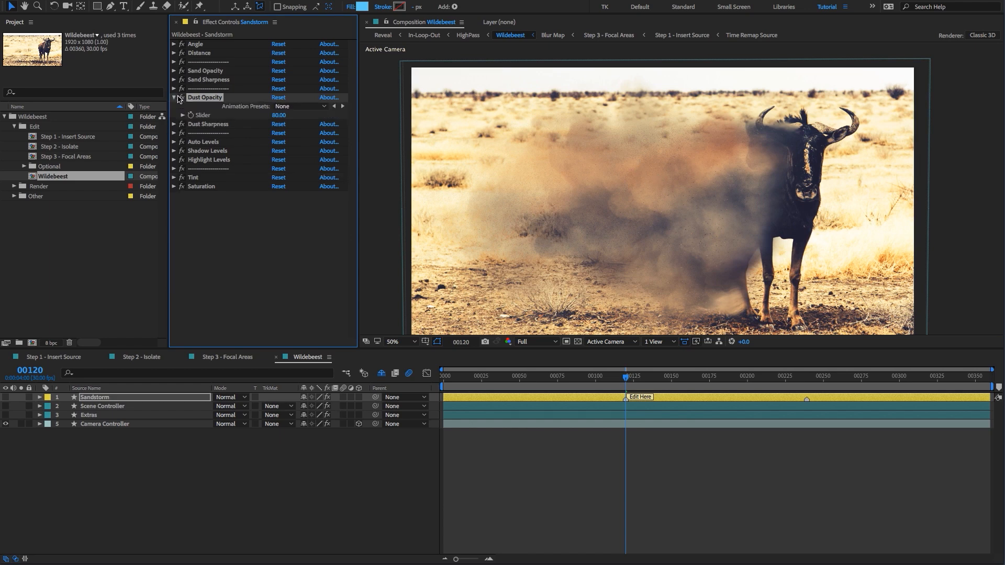
left_click(277, 116)
left_click(297, 229)
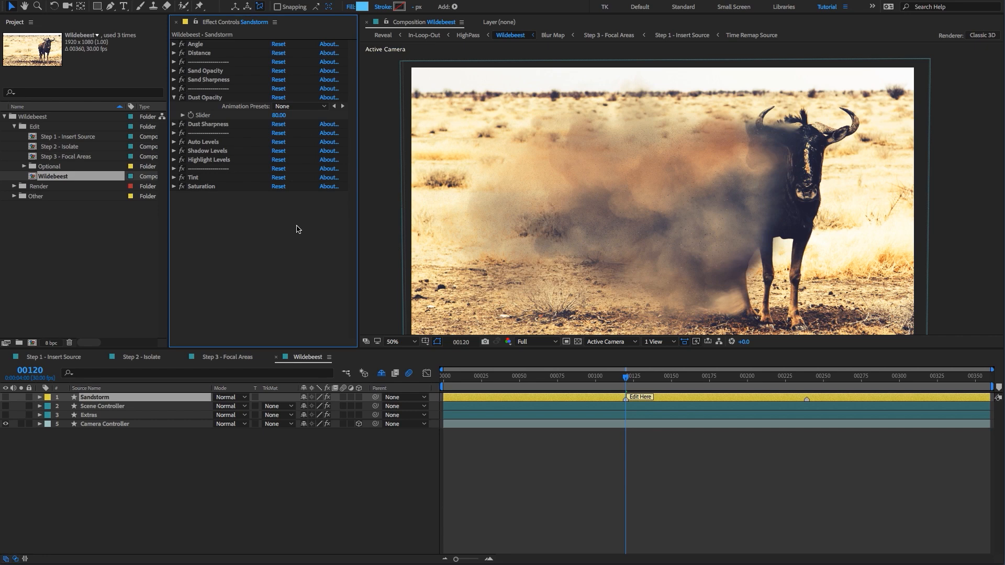
left_click(278, 115)
type("100")
key("Return")
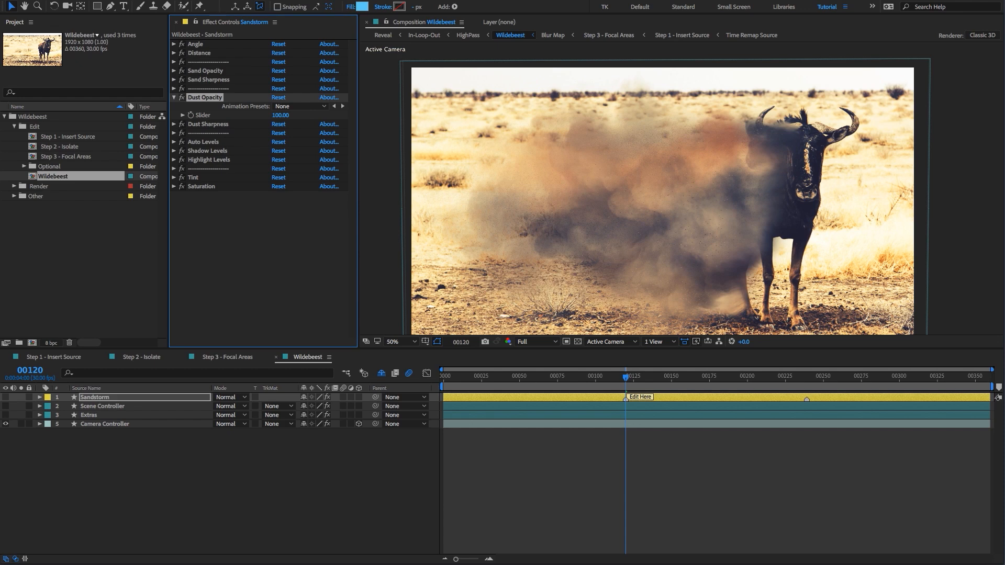
left_click(174, 97)
Inspect the Dust Sharpness slider of the Sandstorm layer and collapse the effect again
left_click(183, 106)
left_click(174, 106)
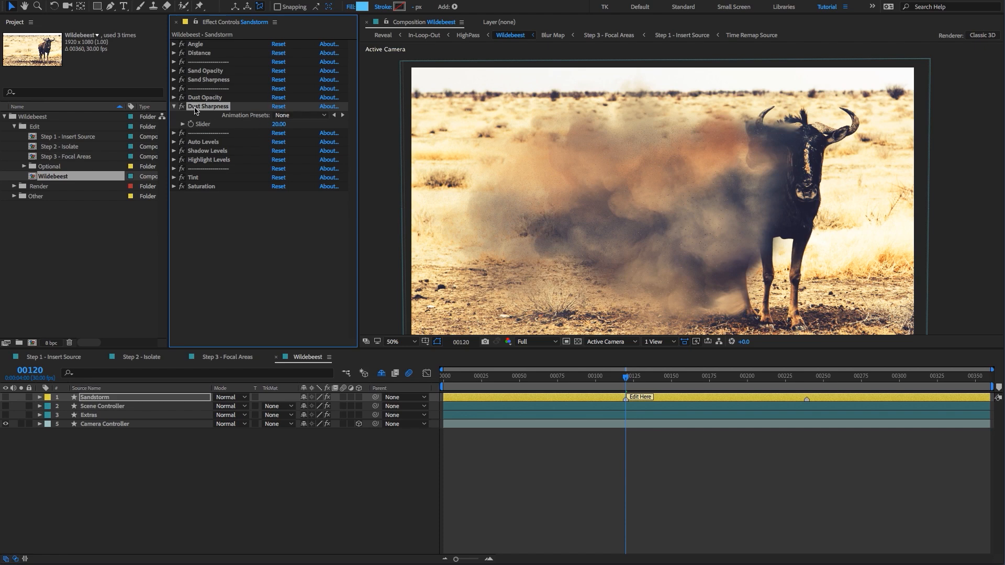
left_click(174, 107)
Try enabling Auto Levels on the Sandstorm layer to compare the dust's brightness, and disable it again
left_click(202, 125)
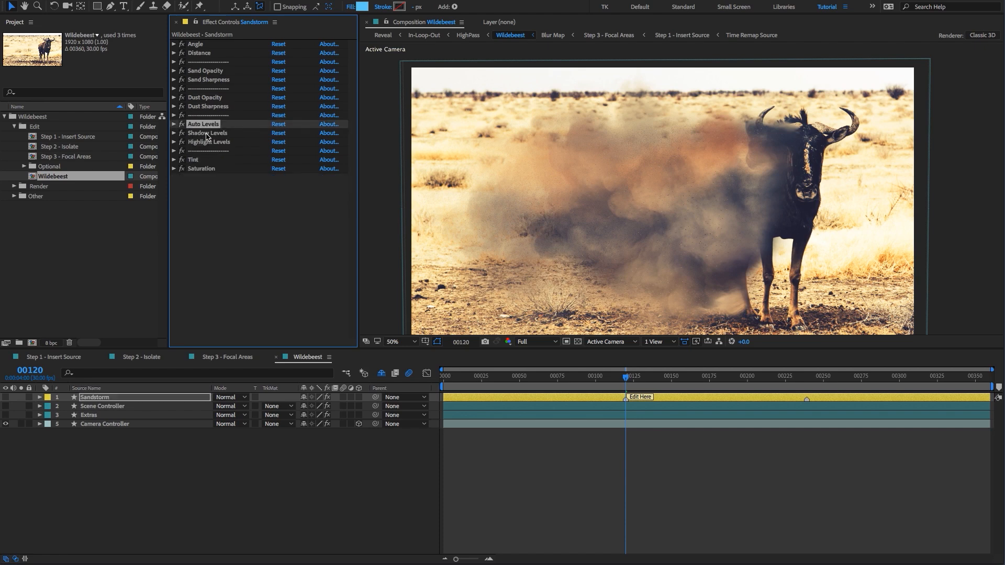
left_click(205, 142, "shift")
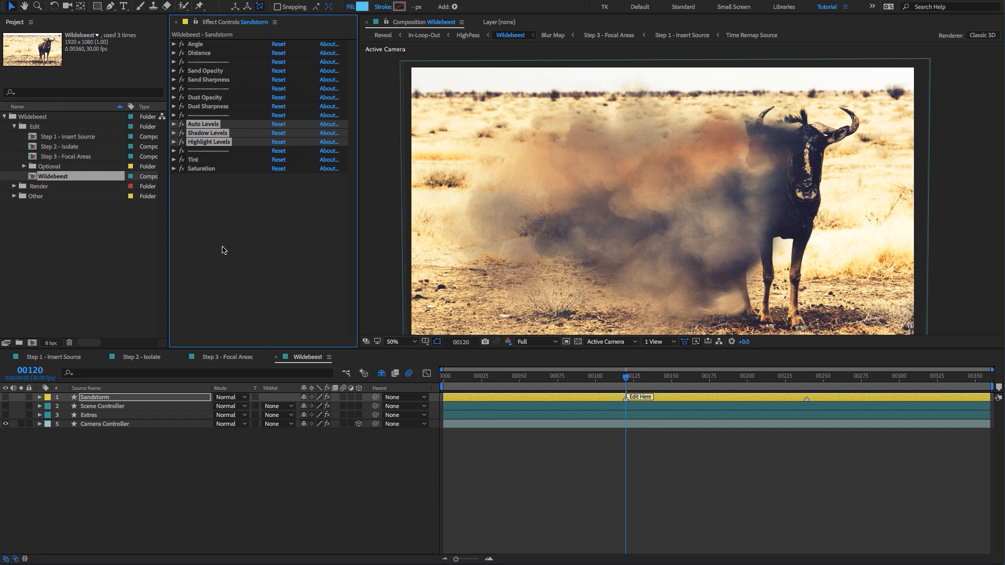
left_click(203, 125)
left_click(173, 125)
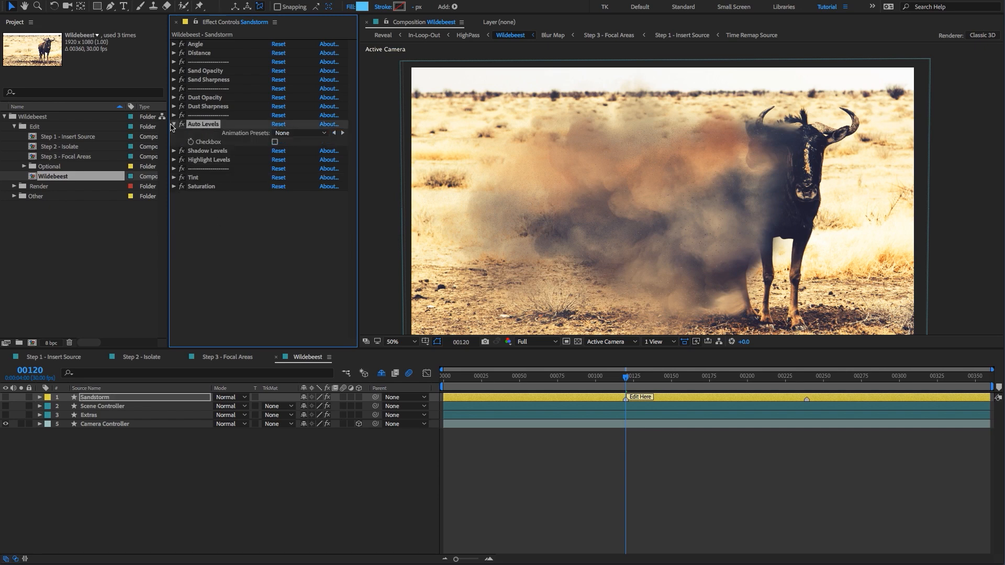
left_click(274, 142)
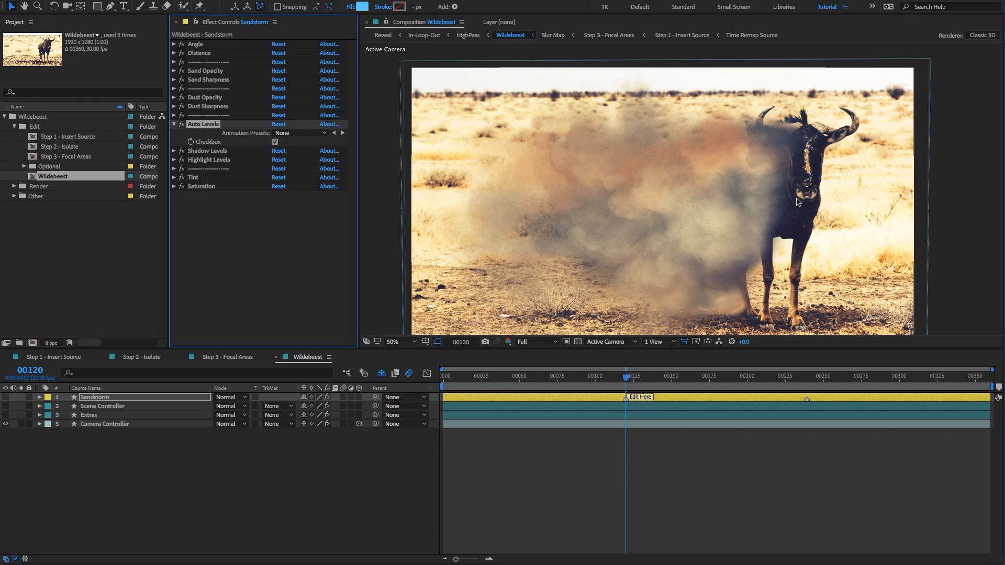
left_click(276, 246)
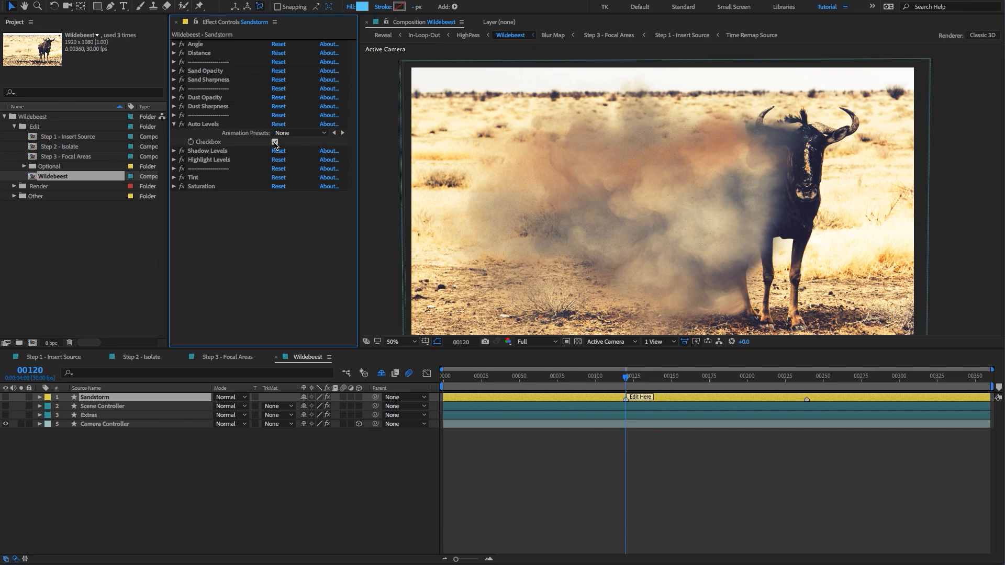
left_click(275, 142)
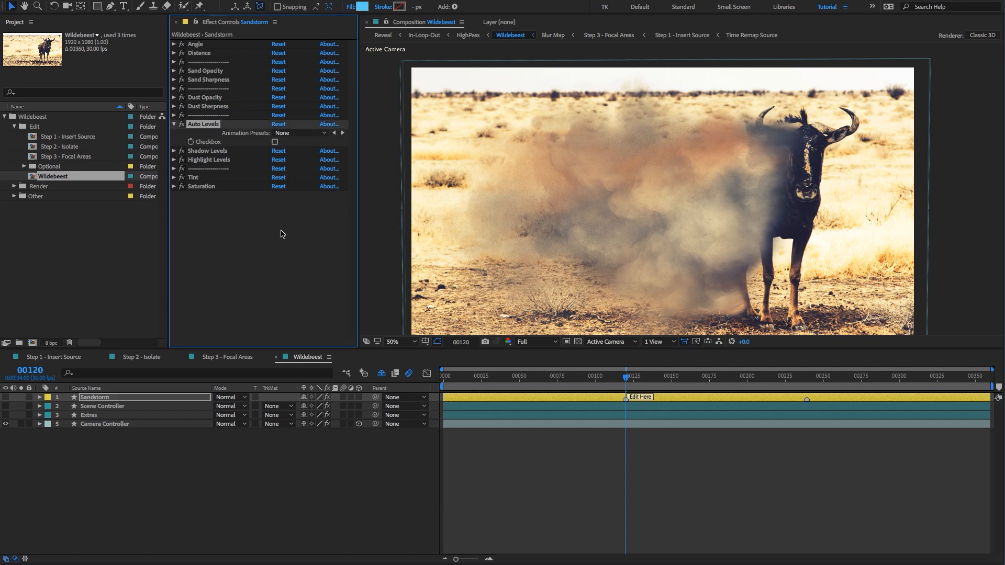
Expand the Shadow Levels and Highlight Levels effects together to show their sliders
left_click(208, 151)
left_click(207, 159, "shift")
left_click(174, 151)
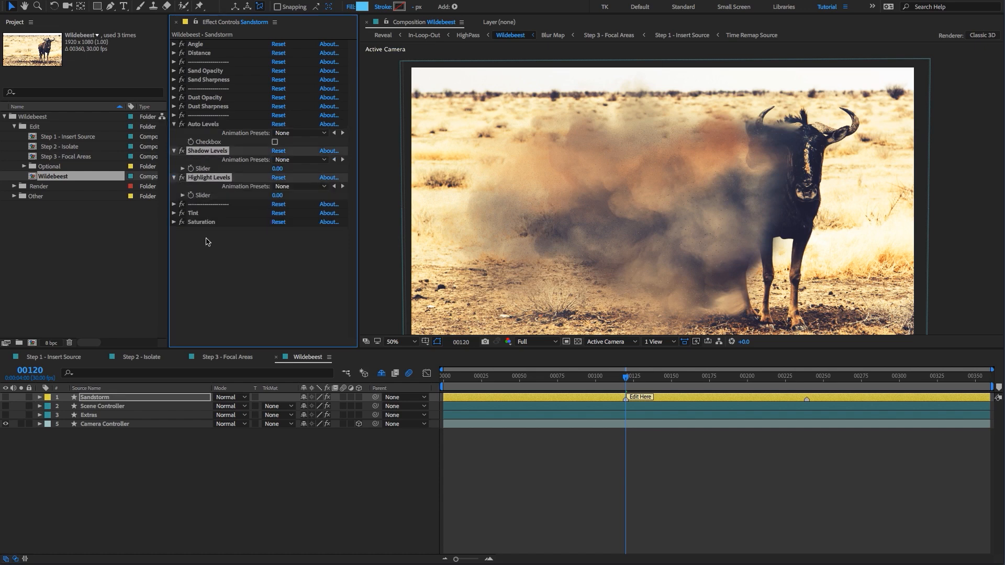
Try a Shadow Levels value of -50 on the Sandstorm layer and examine the dust up close
left_click(248, 289)
left_click(218, 155)
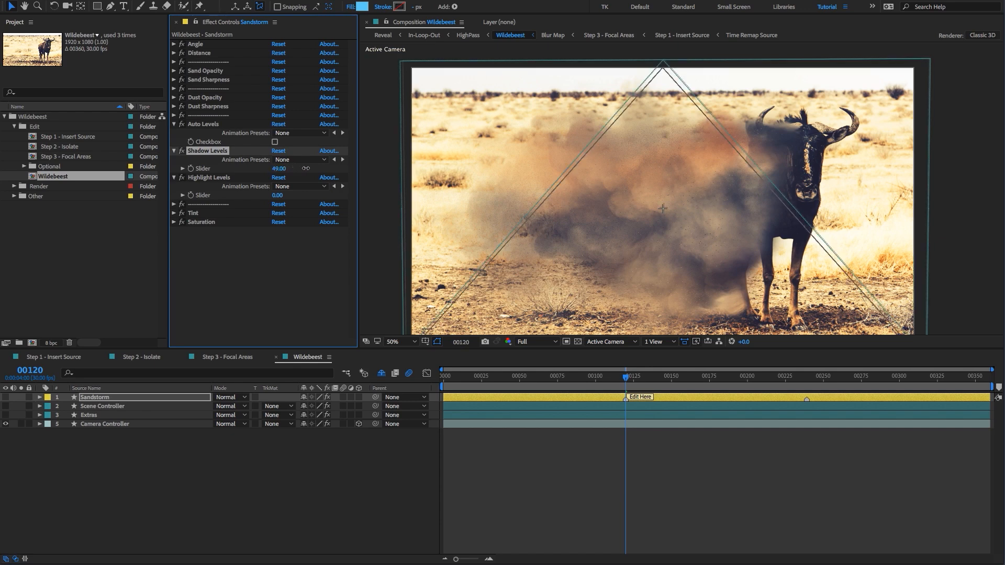
left_click_drag(224, 172, 215, 172)
left_click(275, 168)
type("-50")
key("Return")
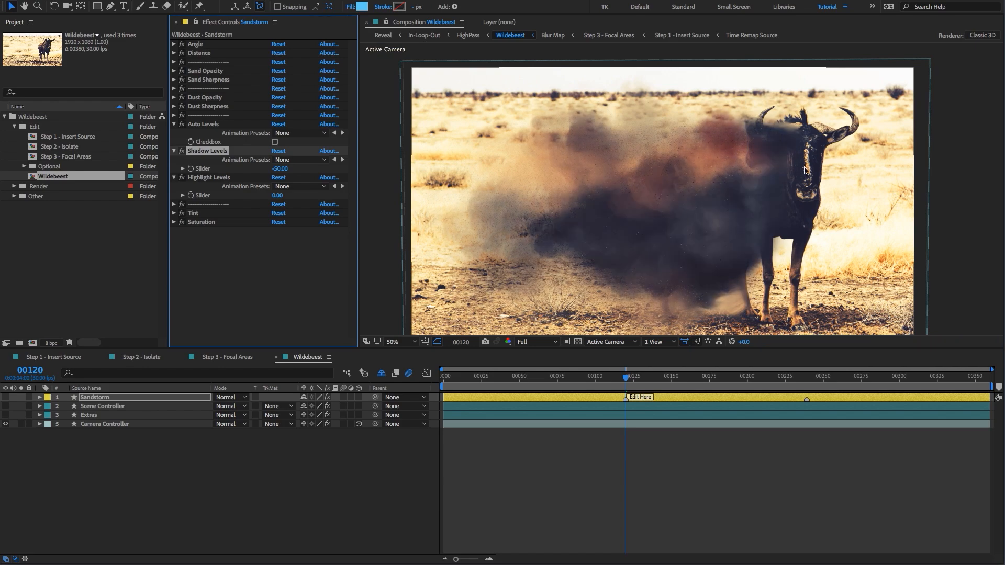
scroll(682, 189, "down", 2)
scroll(710, 187, "up", 2)
scroll(722, 174, "down", 1)
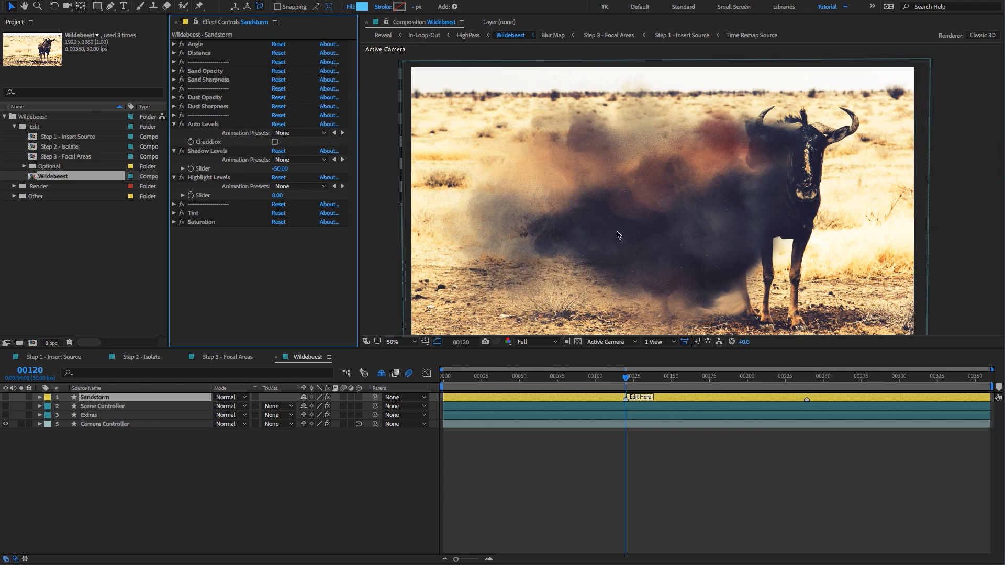
scroll(732, 199, "up", 2)
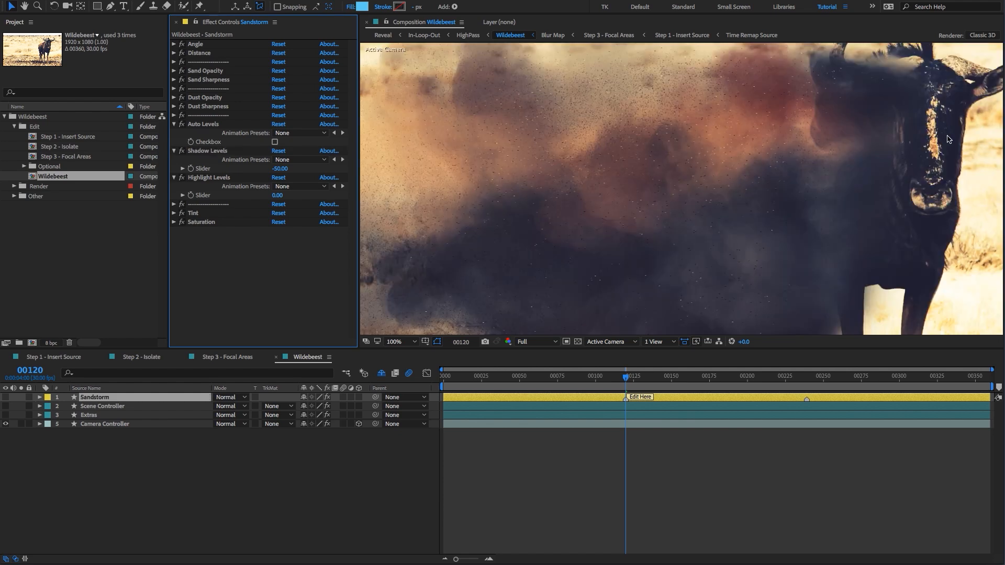
scroll(723, 157, "down", 2)
Try a Shadow Levels value of 50 on the Sandstorm layer and undo the shadow level changes
left_click_drag(279, 169, 331, 168)
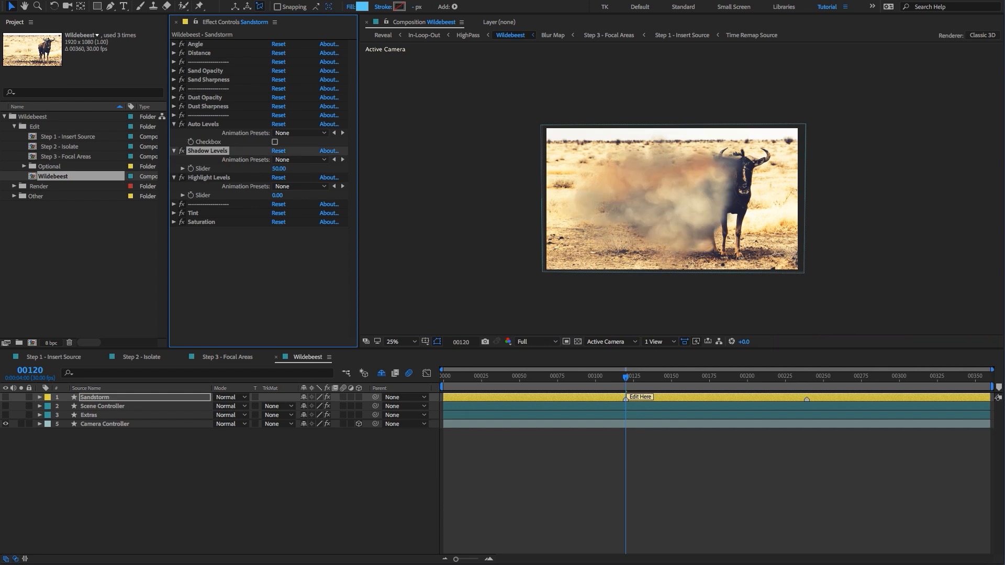
left_click(240, 288)
key("ctrl+z")
key("period")
key("period")
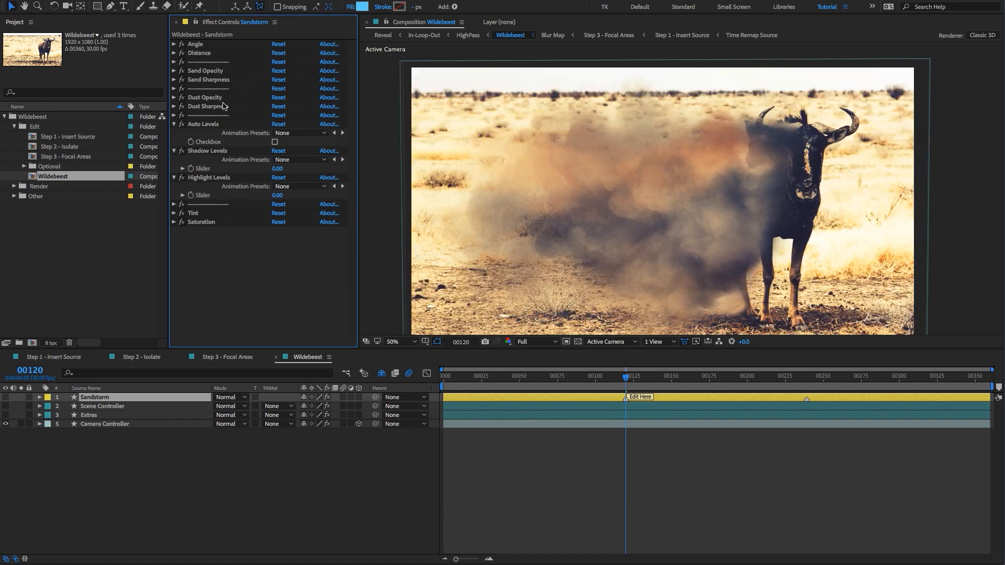
Try Highlight Levels values of 100 and -100 on the Sandstorm layer to compare the dust's bright areas
left_click(216, 177)
left_click(276, 195)
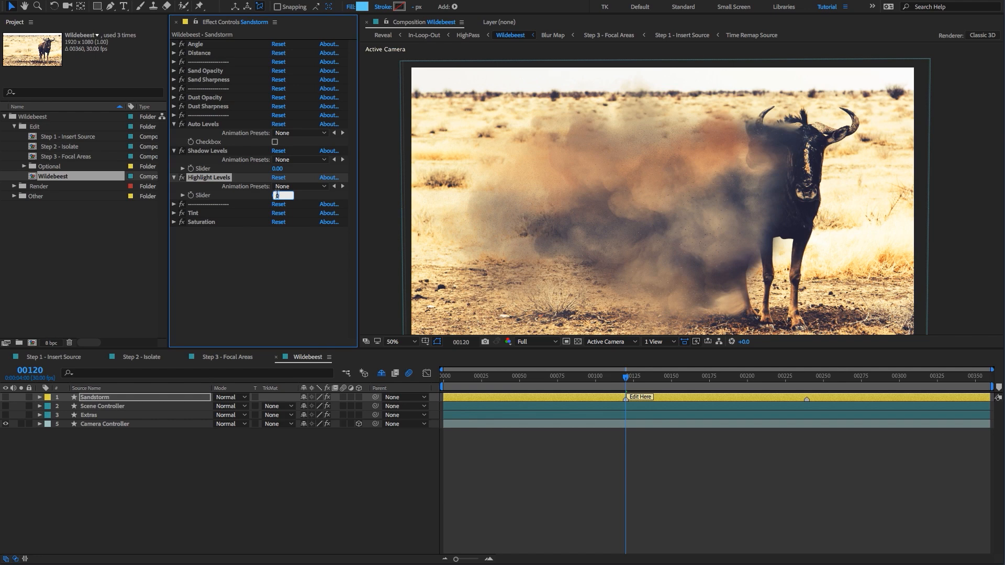
type("100")
key("Return")
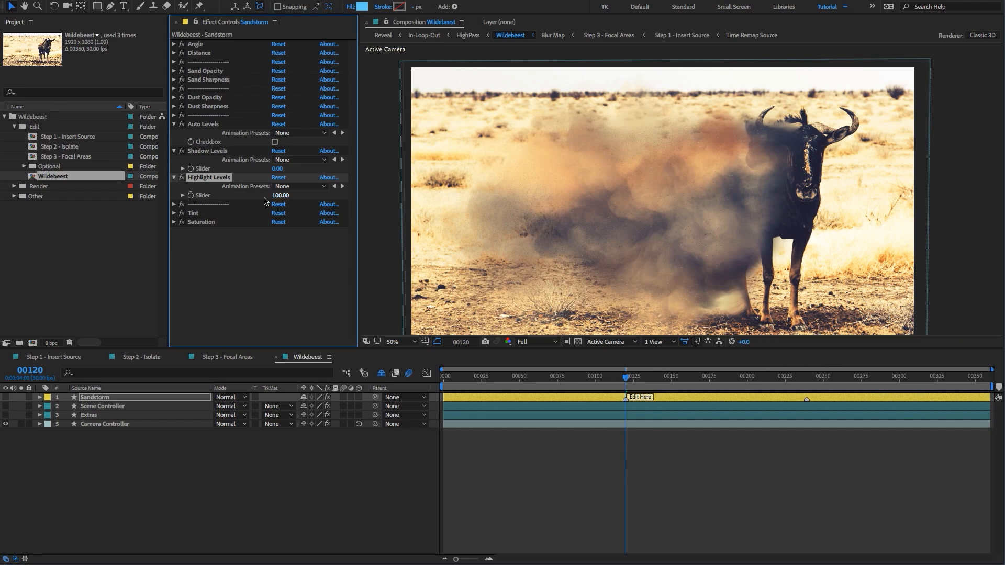
left_click(292, 195)
type("-100")
key("Return")
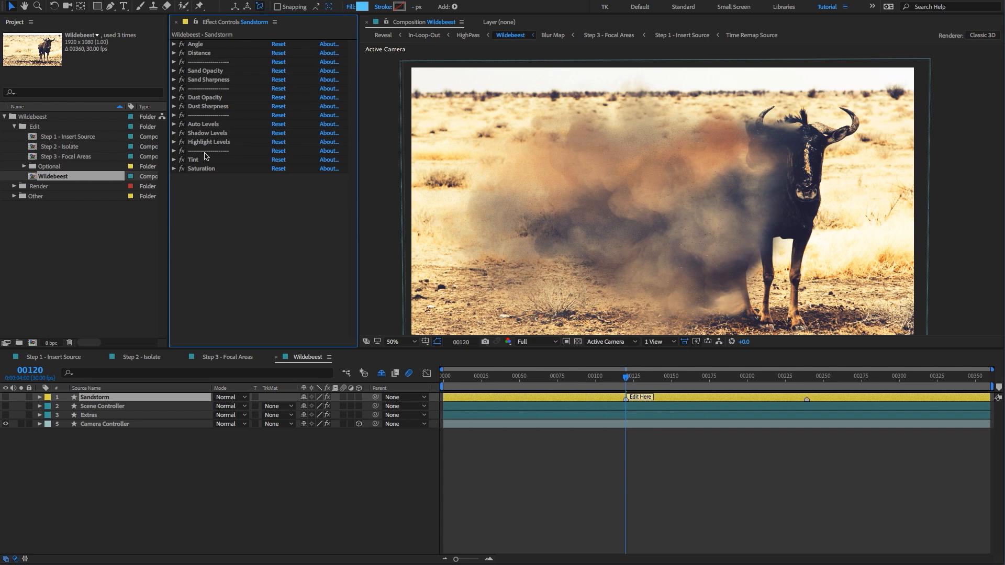
Expand the Sandstorm layer's Tint effect and try a pink Midtones color
left_click(204, 152)
left_click(204, 159)
left_click(203, 167)
left_click(201, 160)
left_click(174, 160)
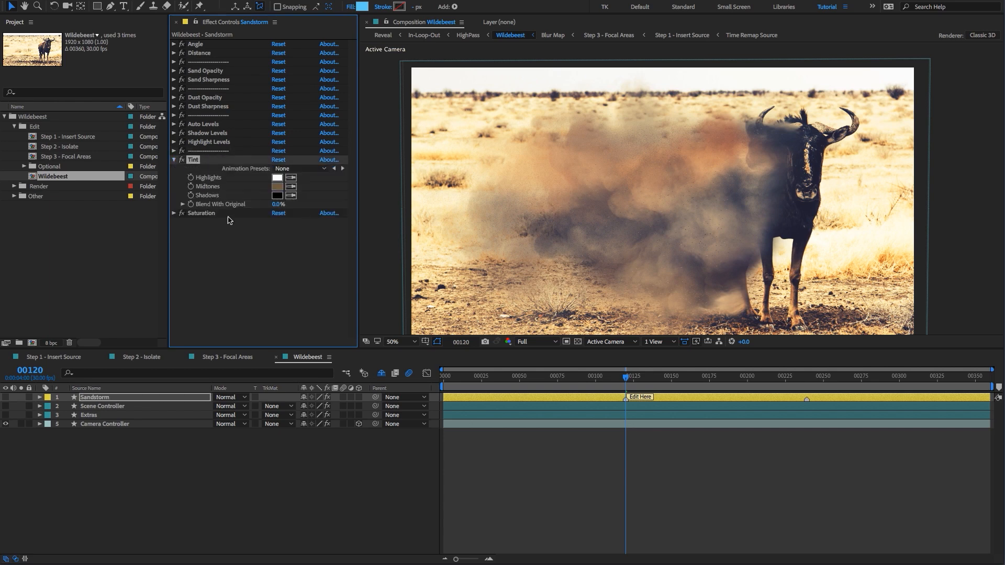
left_click(255, 216)
left_click(277, 186)
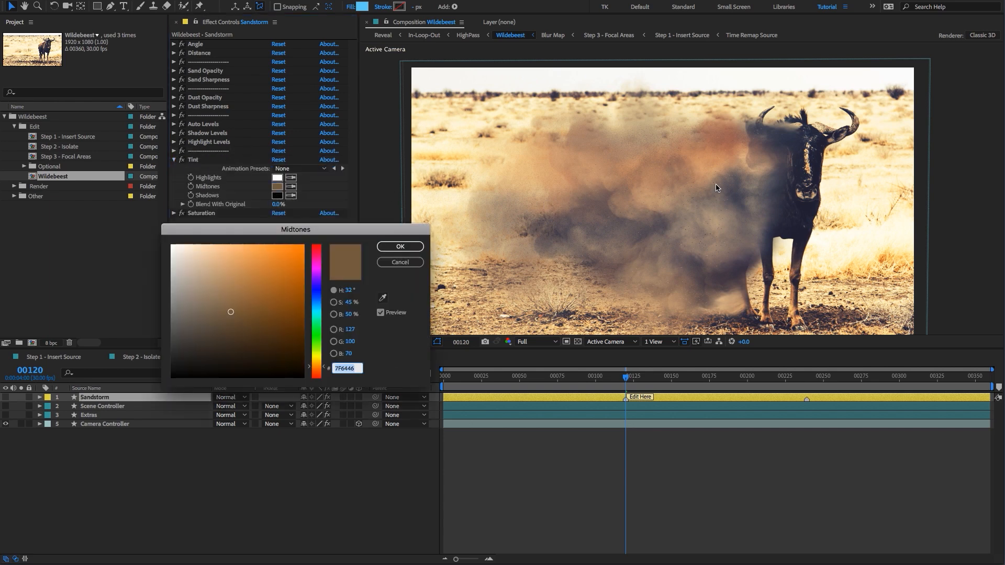
left_click(316, 260)
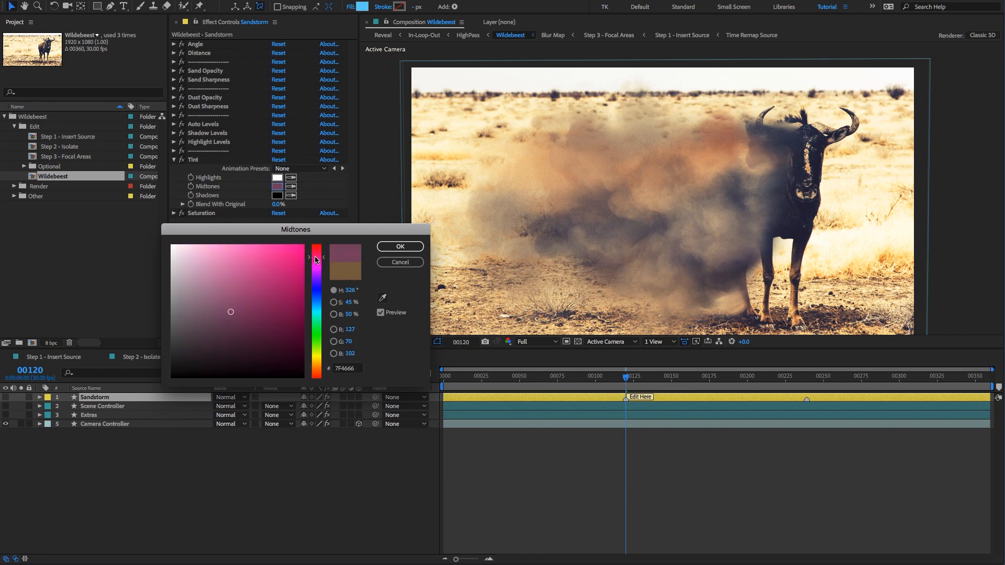
left_click(399, 246)
Try a Blend With Original value of 50% for the tint and undo the tint changes
left_click(275, 205)
type("50")
key("Return")
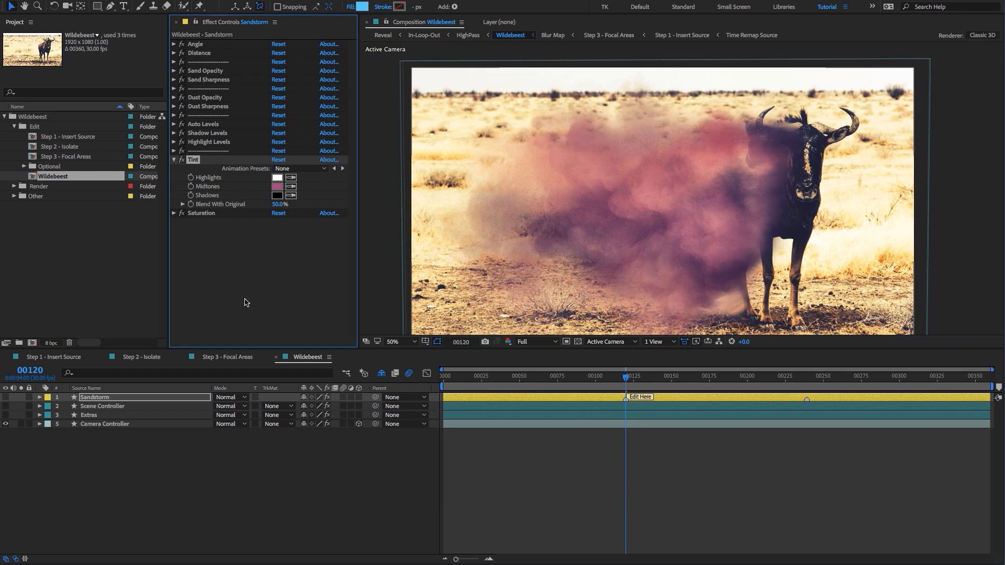
key("ctrl+z")
key("ctrl+z")
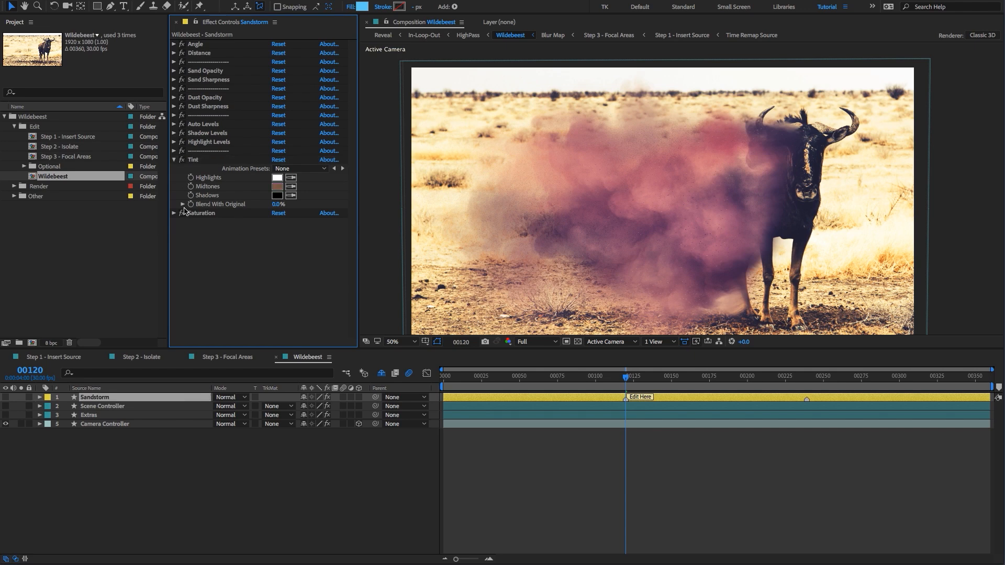
Expand the Sandstorm layer's Saturation effect to examine its slider
left_click(174, 213)
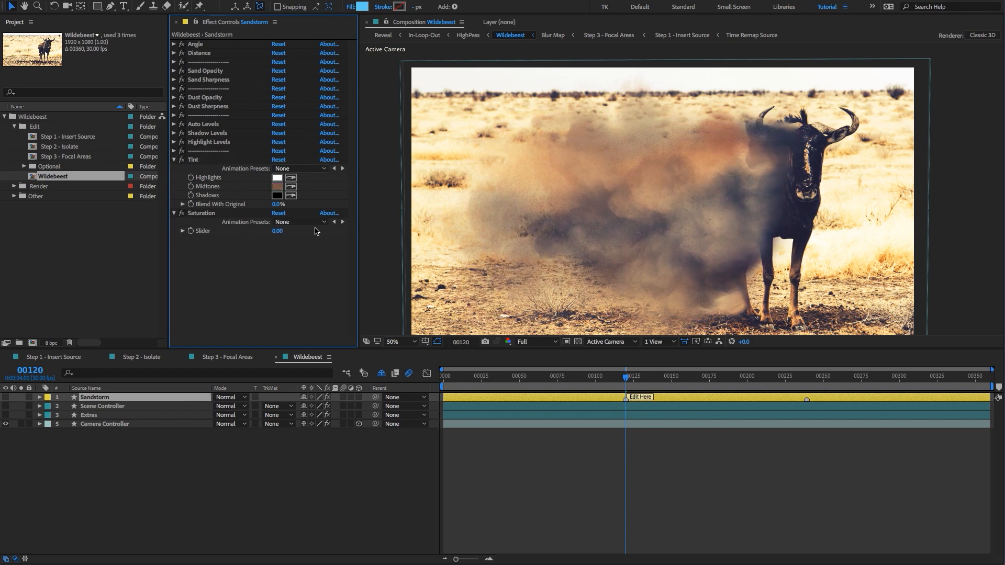
left_click(200, 126)
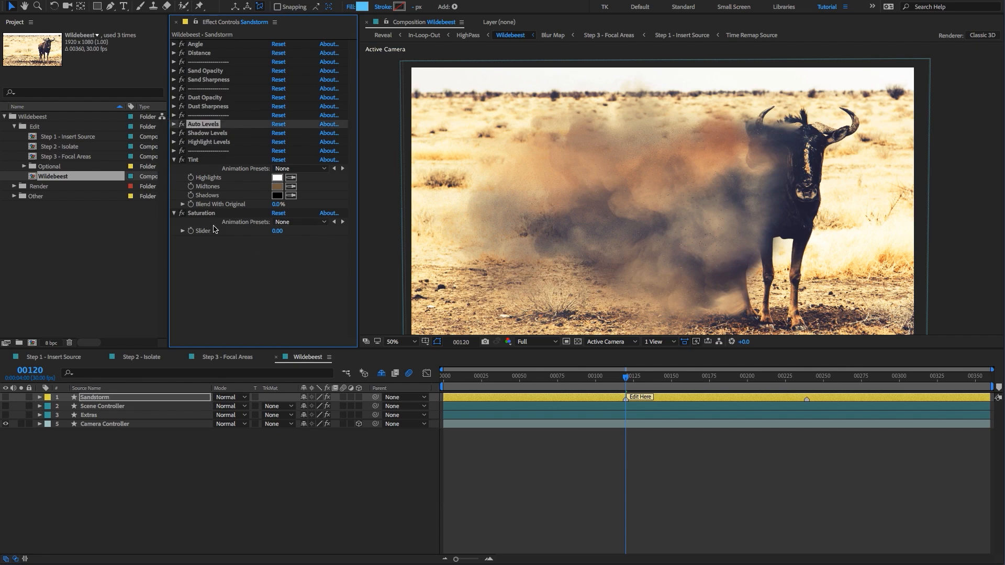
Select the Scene Controller layer and collapse all of its effects at once
left_click(173, 406)
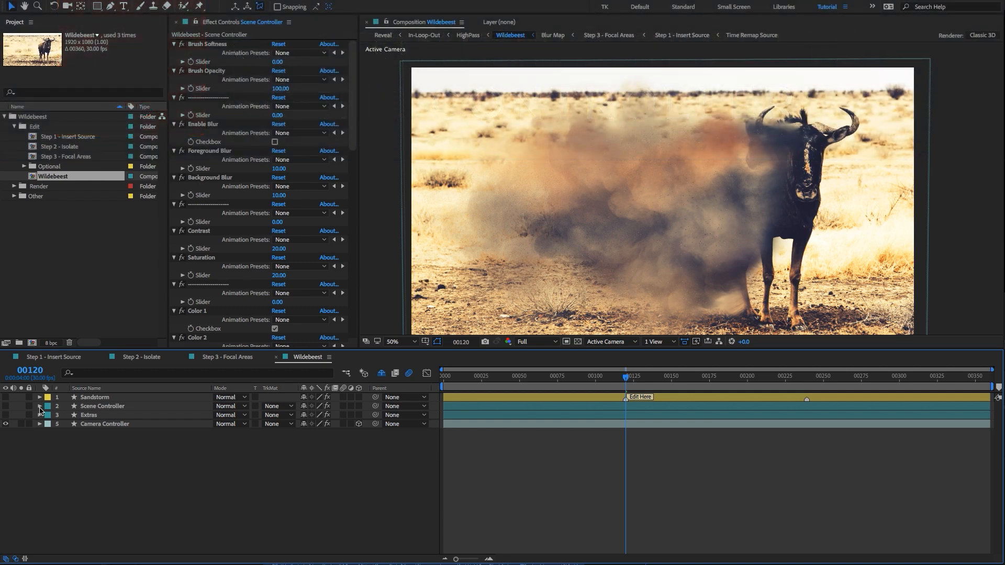
left_click(104, 407)
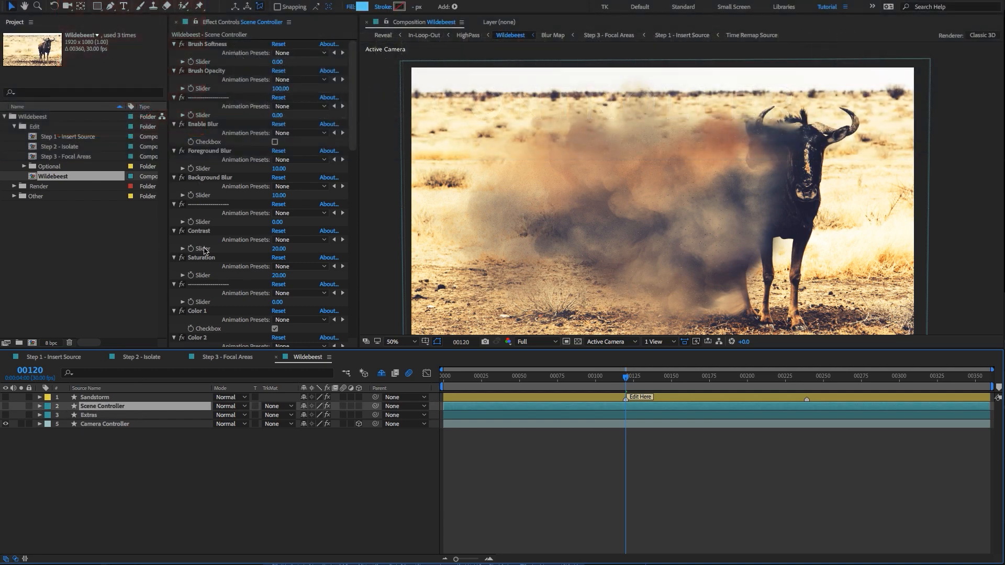
left_click(209, 151)
key("ctrl+a")
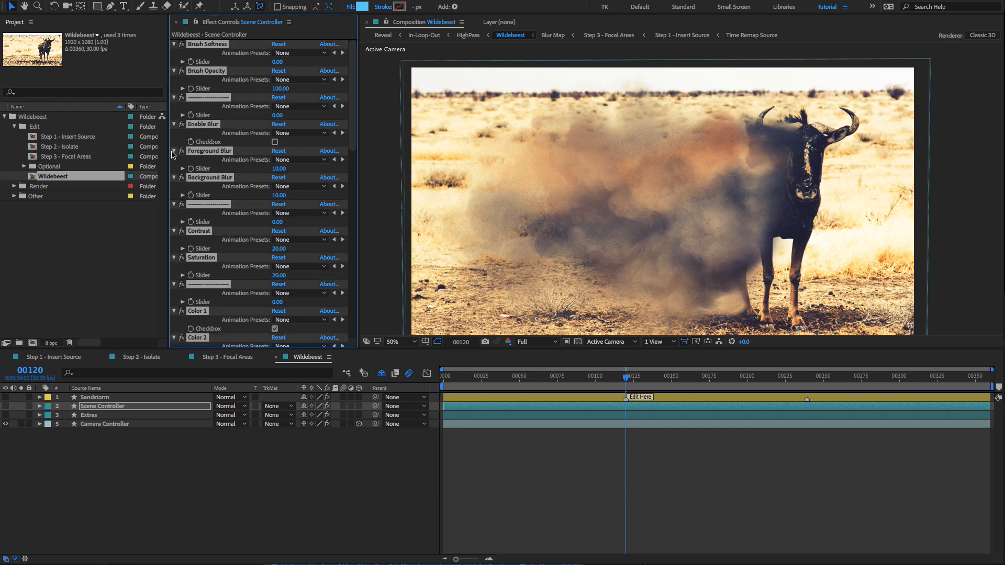
left_click(173, 151)
left_click(209, 333)
left_click(207, 44)
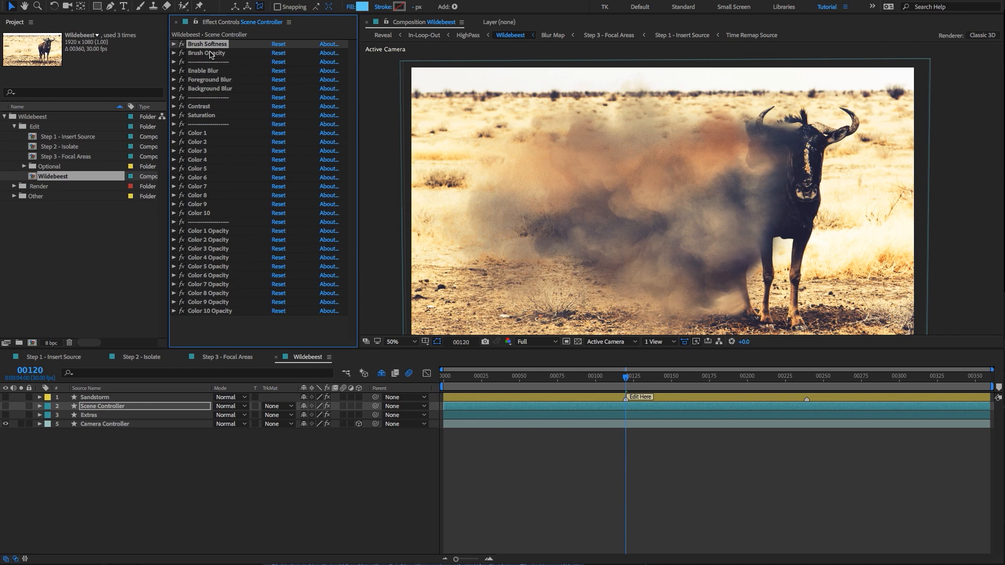
Review the brushed areas in Step 2 - Isolate and Step 3 - Focal Areas, and return to the Scene Controller layer of the Wildebeest composition
left_click(142, 358)
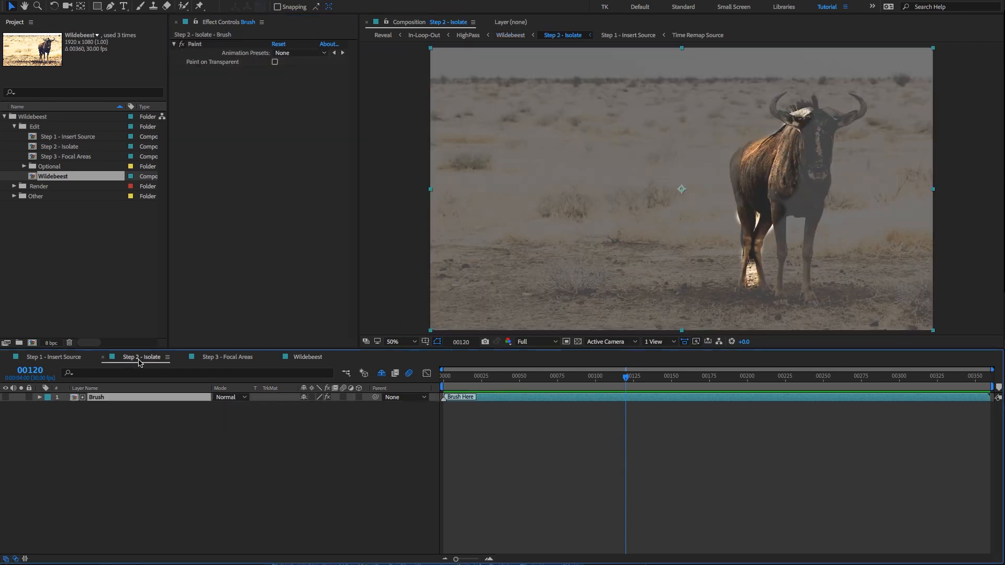
left_click(216, 358)
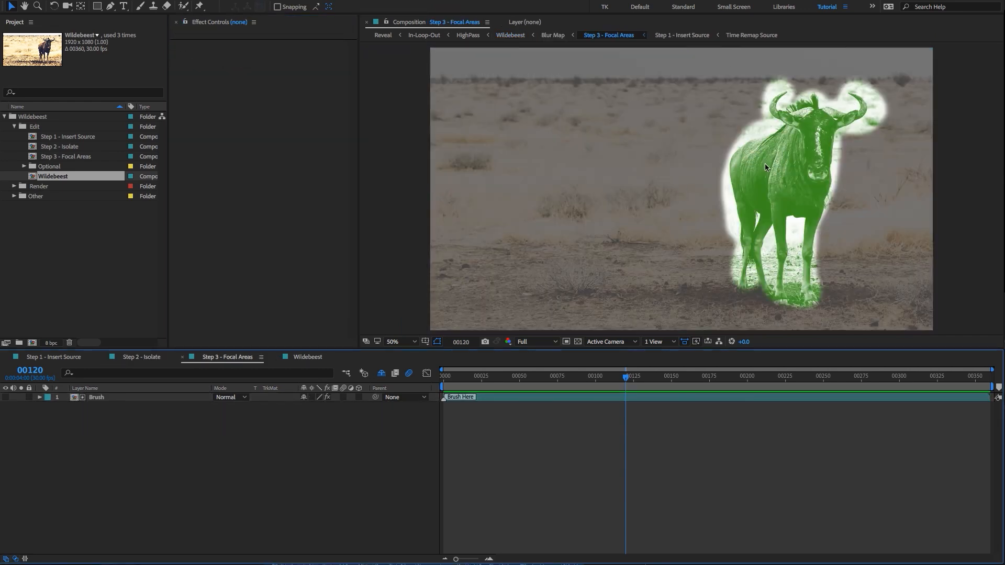
left_click(307, 357)
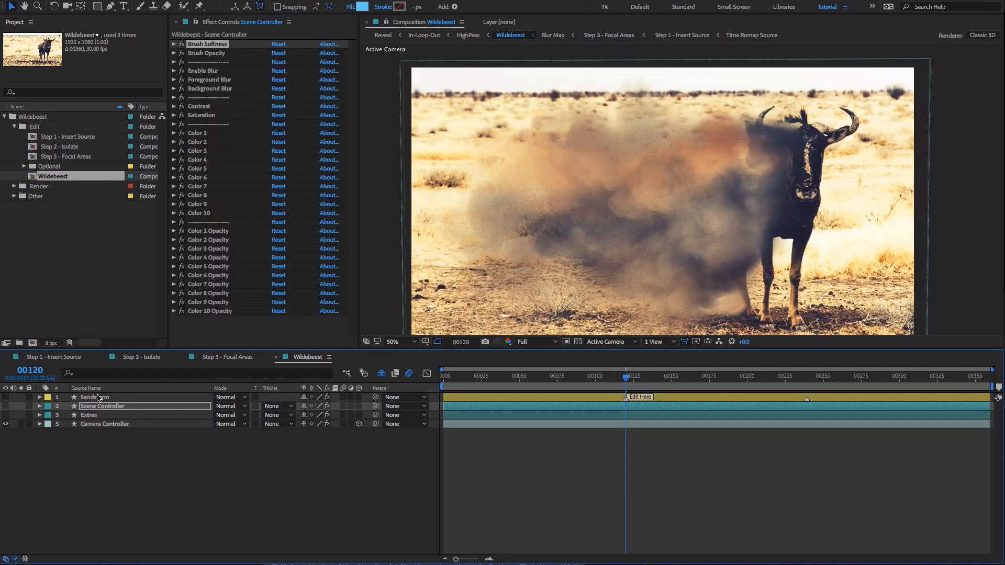
left_click(94, 397)
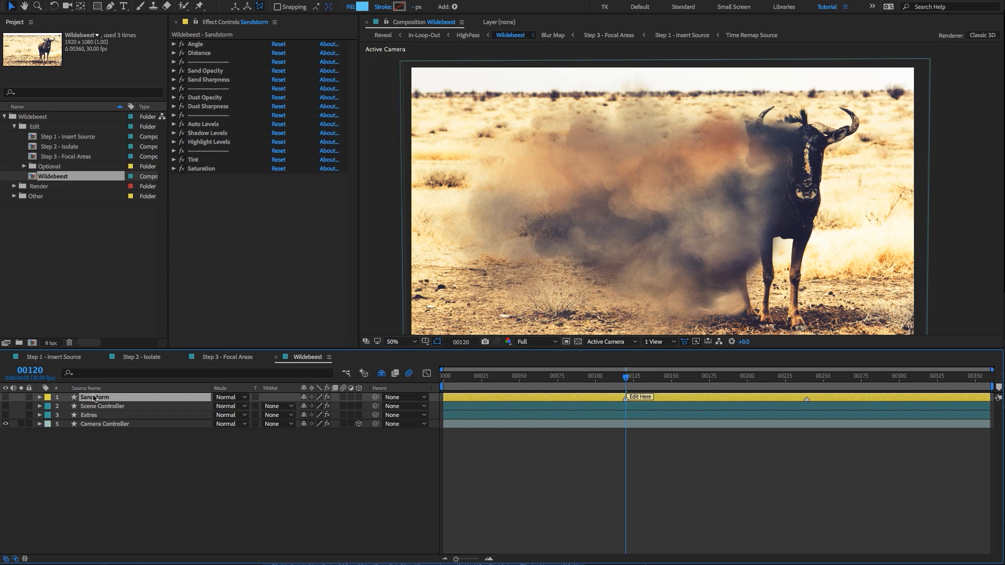
left_click(87, 407)
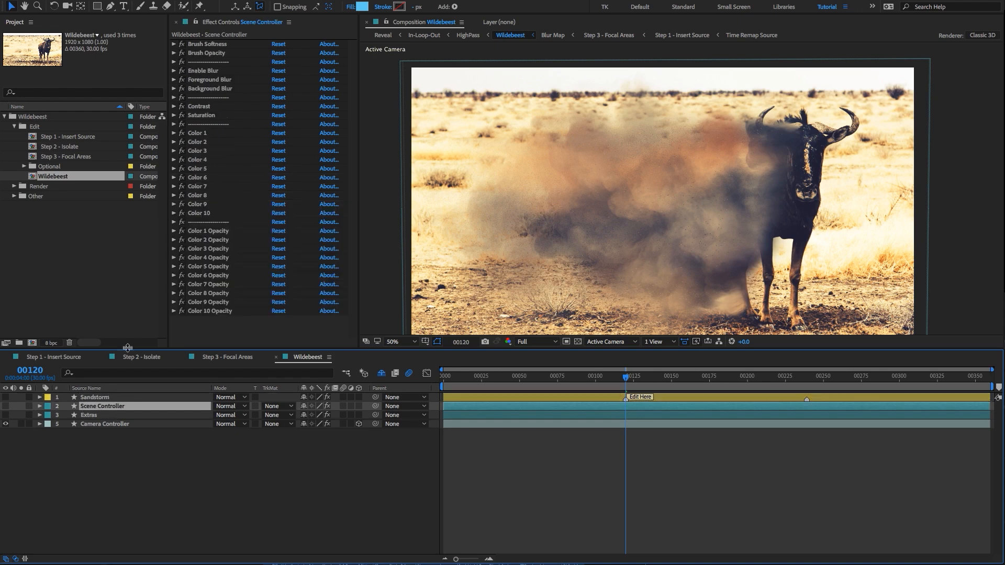
left_click(206, 44)
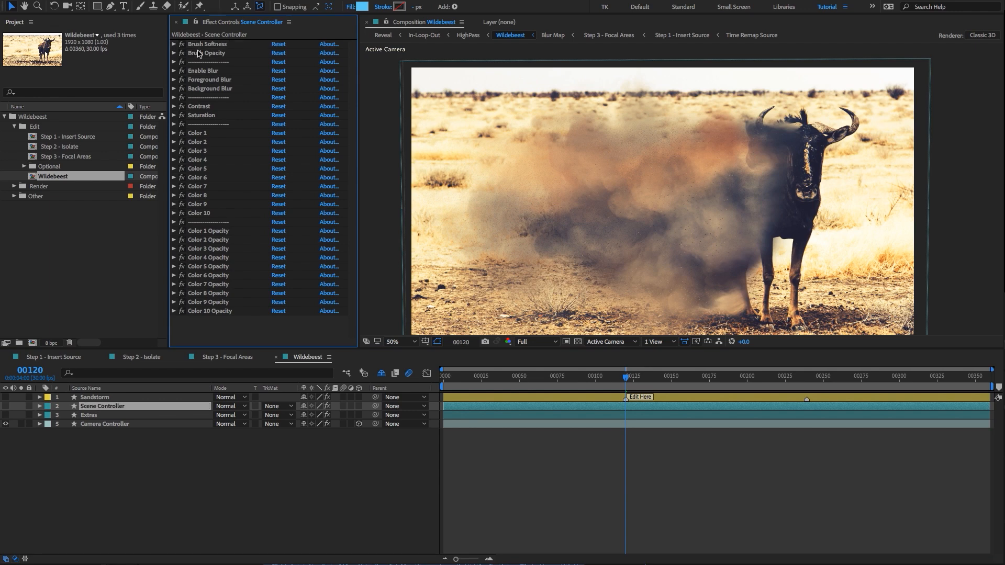
Turn on the Enable Blur checkbox of the Scene Controller layer and check the blur in the composition
left_click(199, 70)
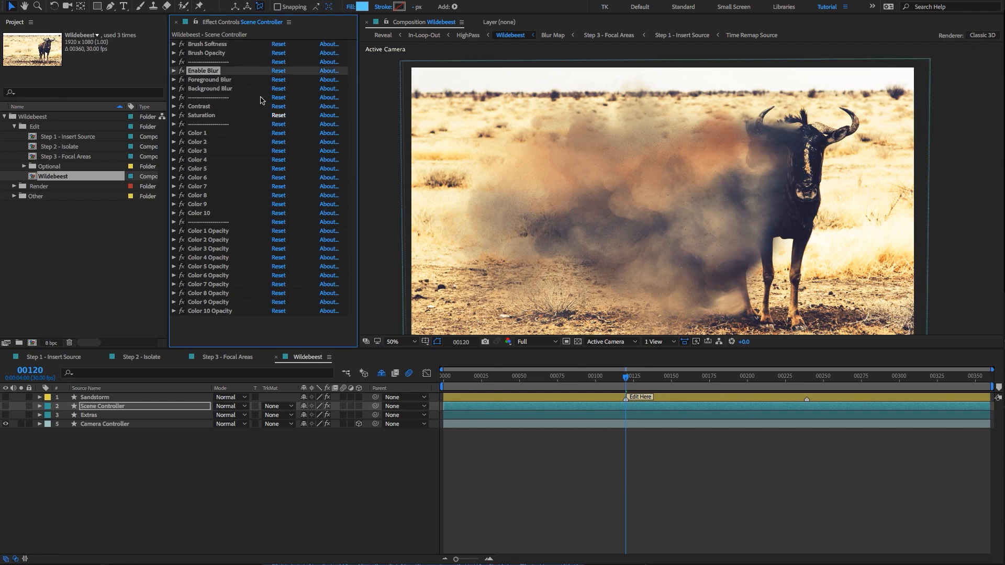
left_click(174, 71)
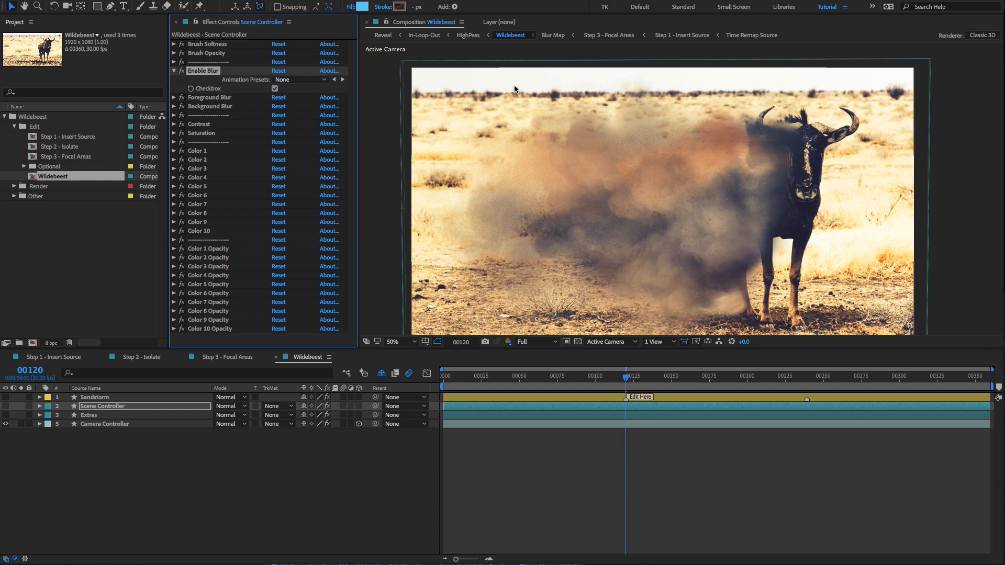
scroll(692, 147, "up", 2)
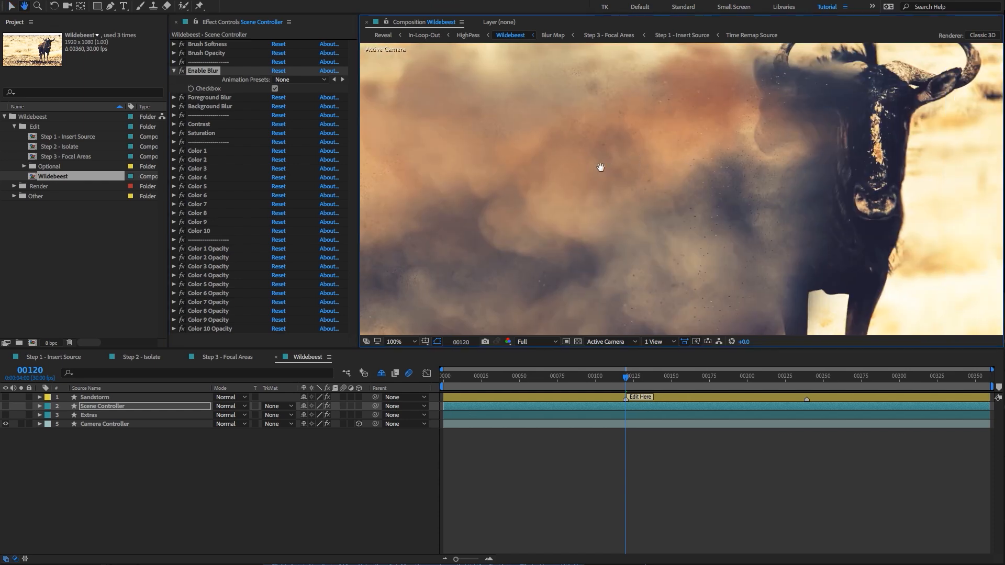
scroll(540, 161, "down", 2)
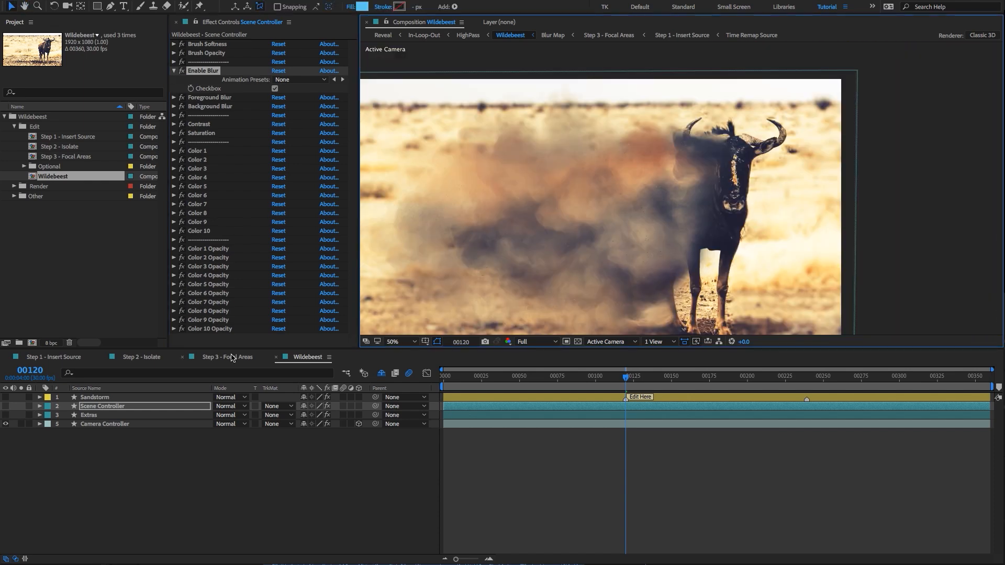
Compare the brushed mask in Step 3 - Focal Areas with the blurred areas of the Wildebeest composition up close
left_click(229, 357)
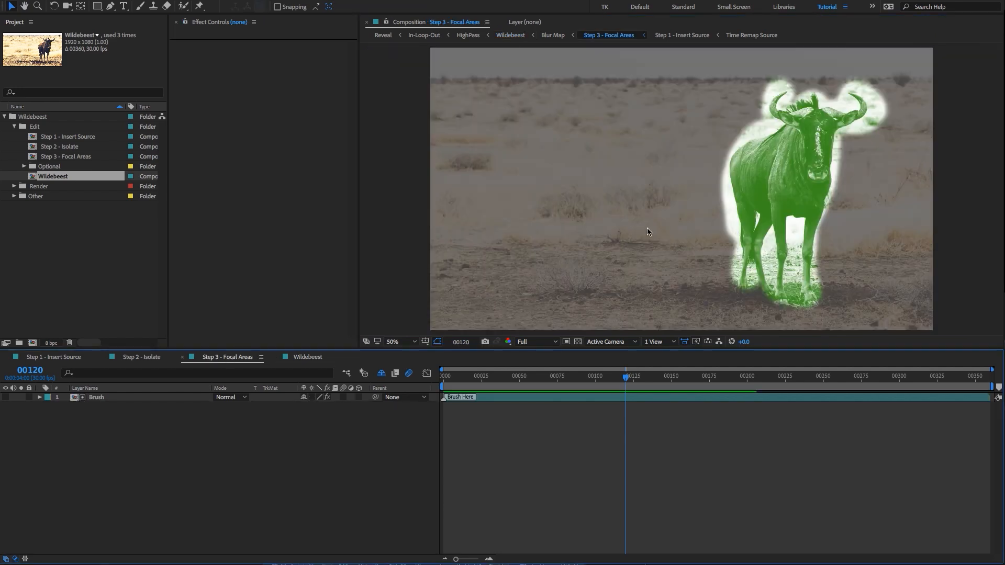
left_click(296, 360)
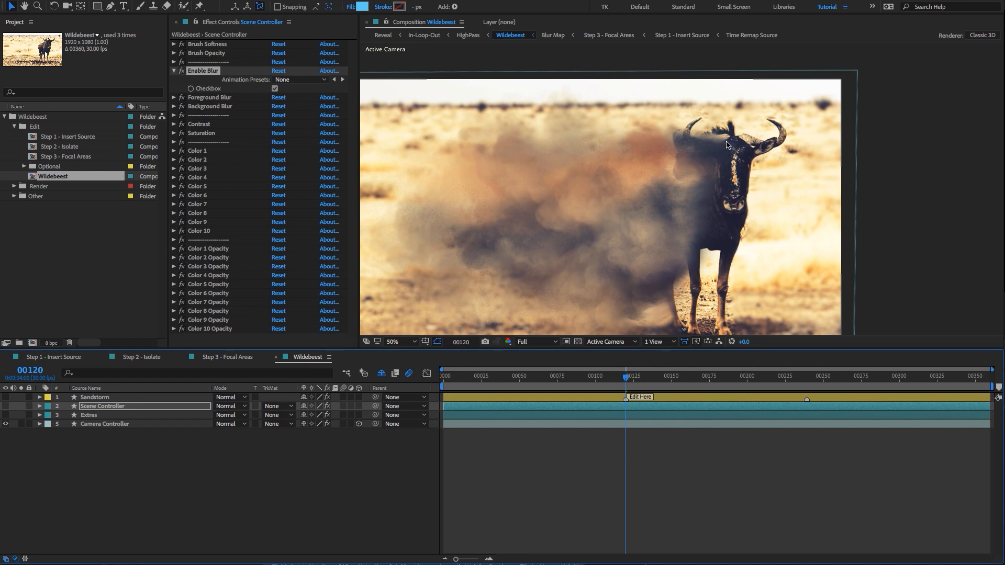
scroll(493, 175, "up", 1)
key("space")
left_click_drag(507, 180, 747, 162)
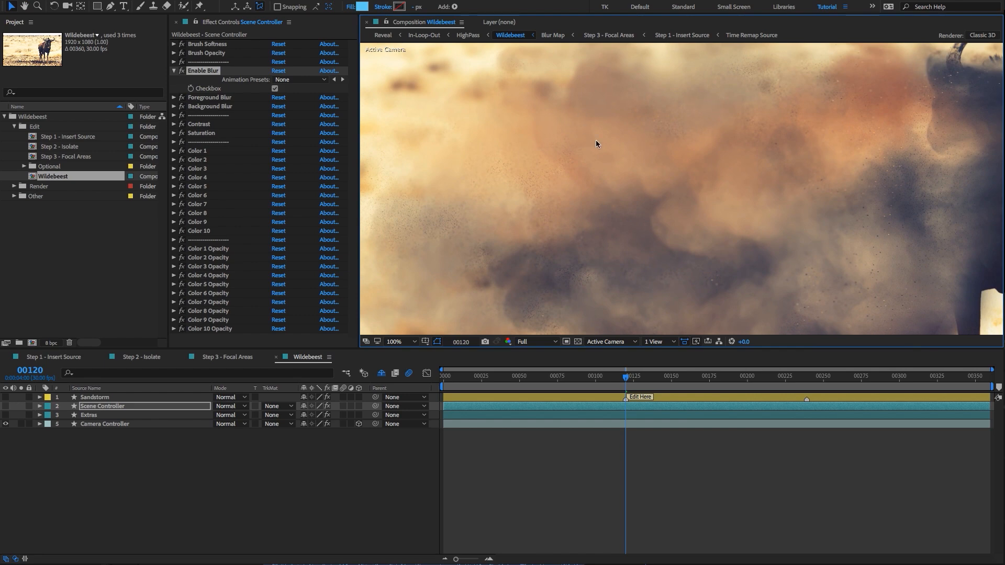
scroll(666, 152, "down", 1)
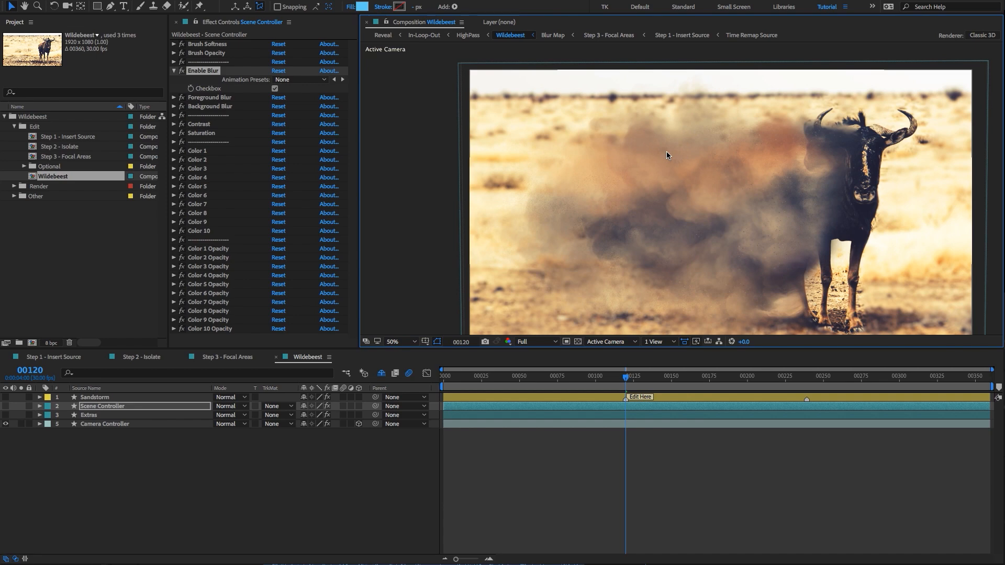
Expand the Foreground Blur and Background Blur effects of the Scene Controller layer and examine their blur in the composition
left_click(222, 97)
left_click(174, 97)
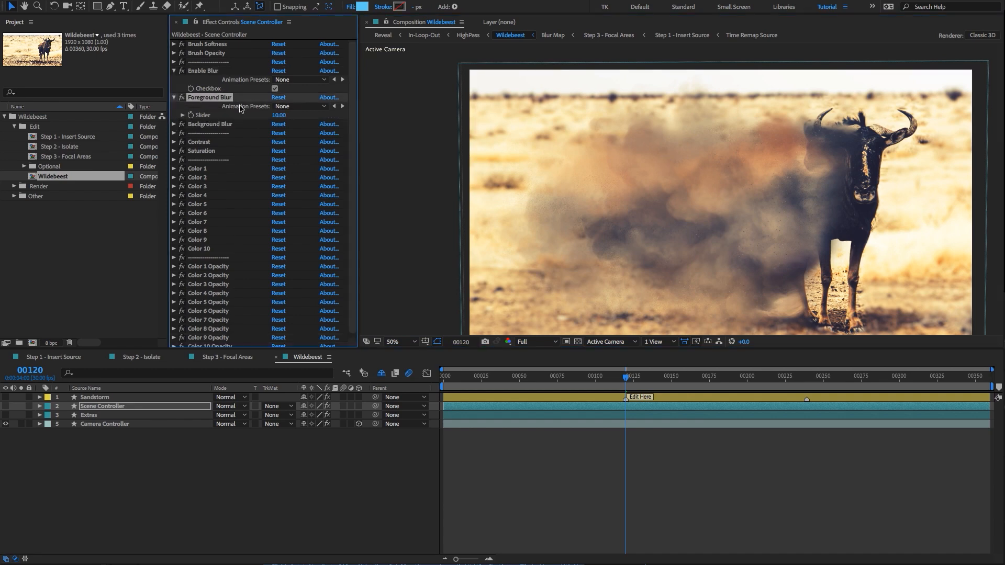
left_click(174, 124)
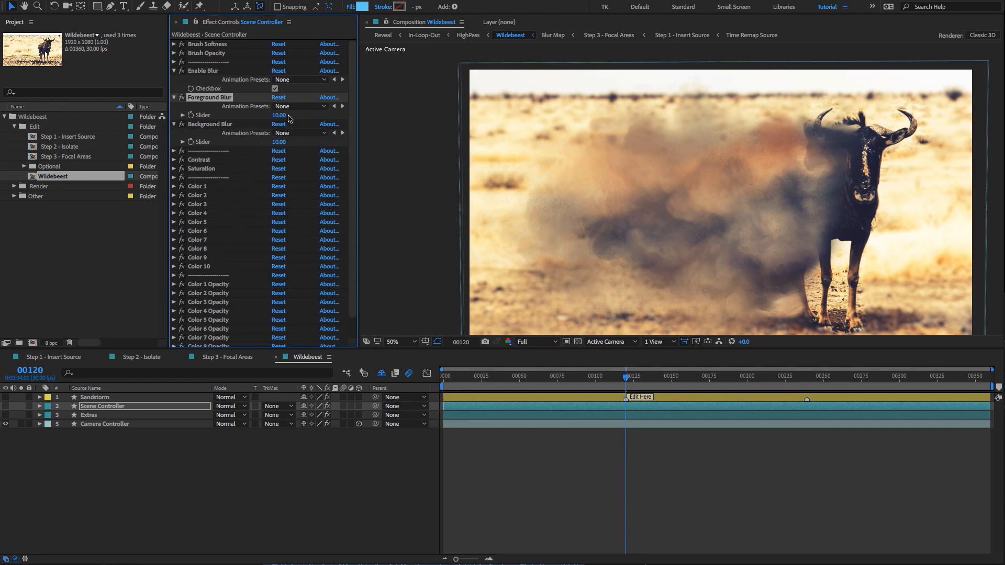
scroll(733, 164, "up", 2)
scroll(732, 165, "down", 2)
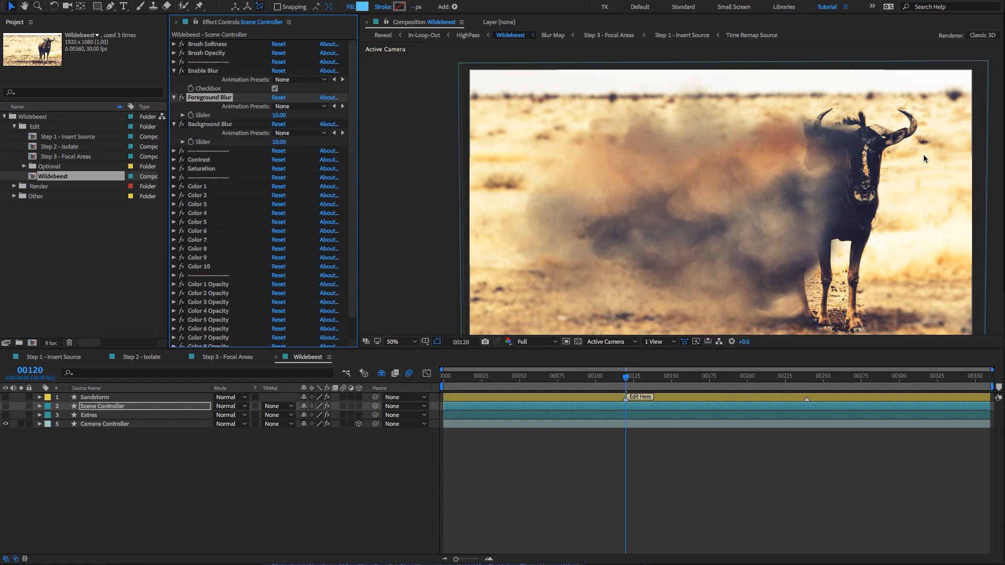
Set the Foreground Blur slider to 0 and inspect the sand particles in the composition up close
left_click(278, 115)
type("0")
key("Return")
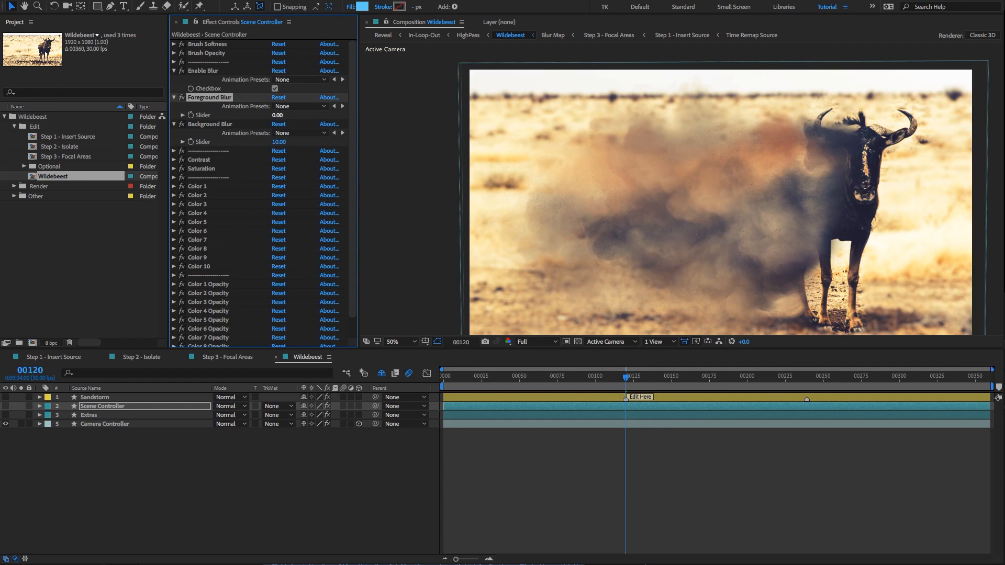
scroll(758, 212, "up", 4)
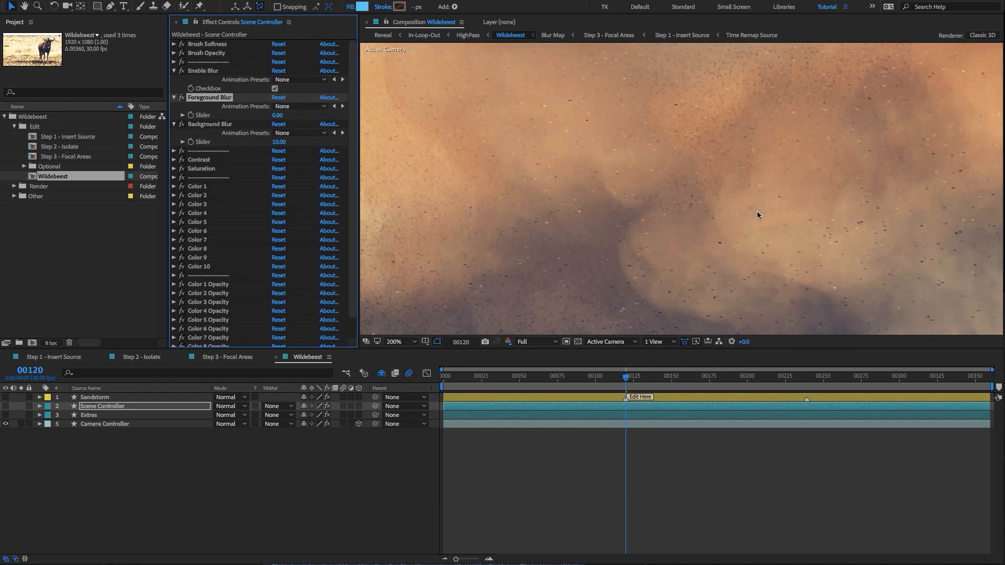
scroll(755, 149, "down", 2)
scroll(684, 206, "down", 2)
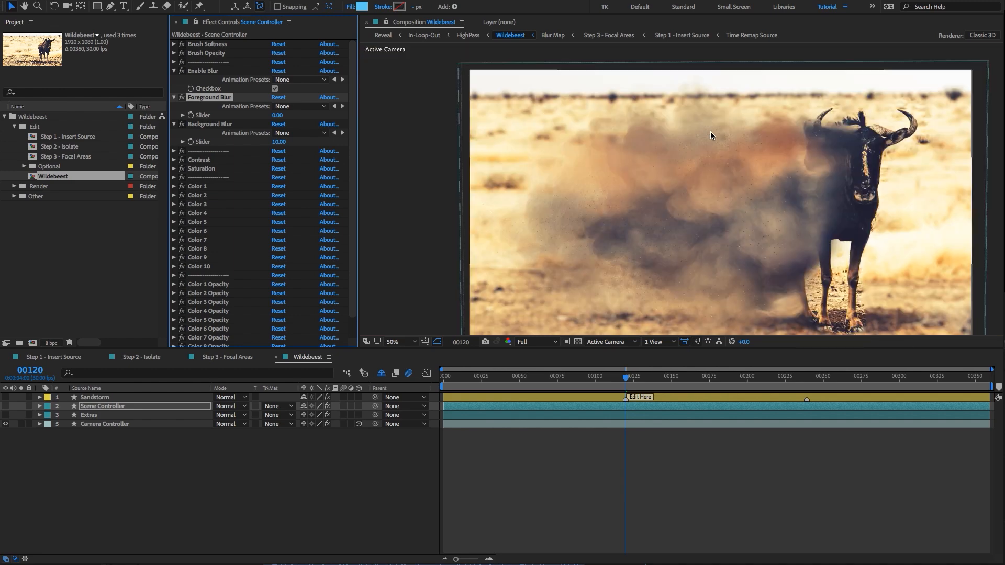
Restore the Foreground Blur slider to 10 and compare the sand particles up close
left_click(277, 115)
type("10")
key("Return")
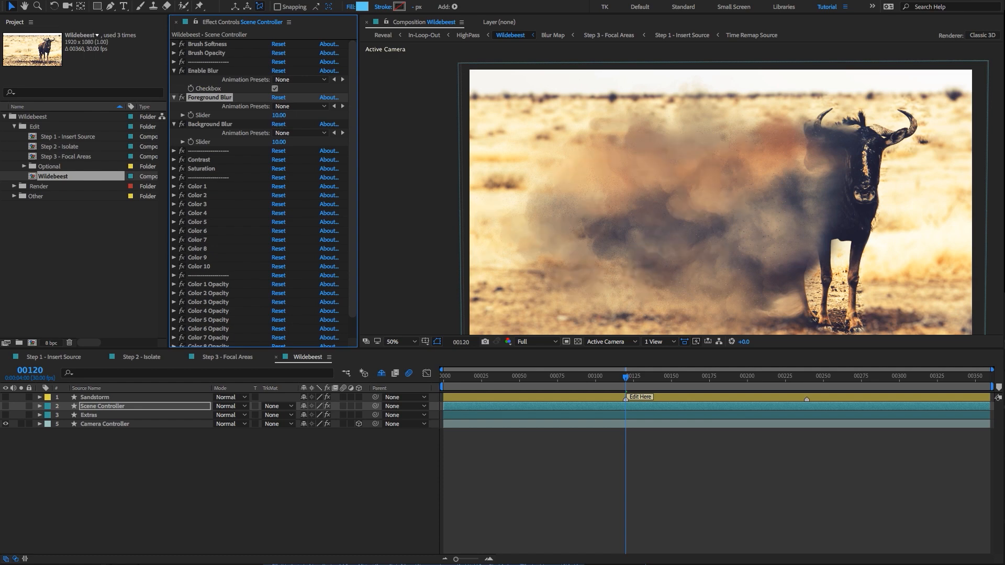
scroll(727, 154, "up", 2)
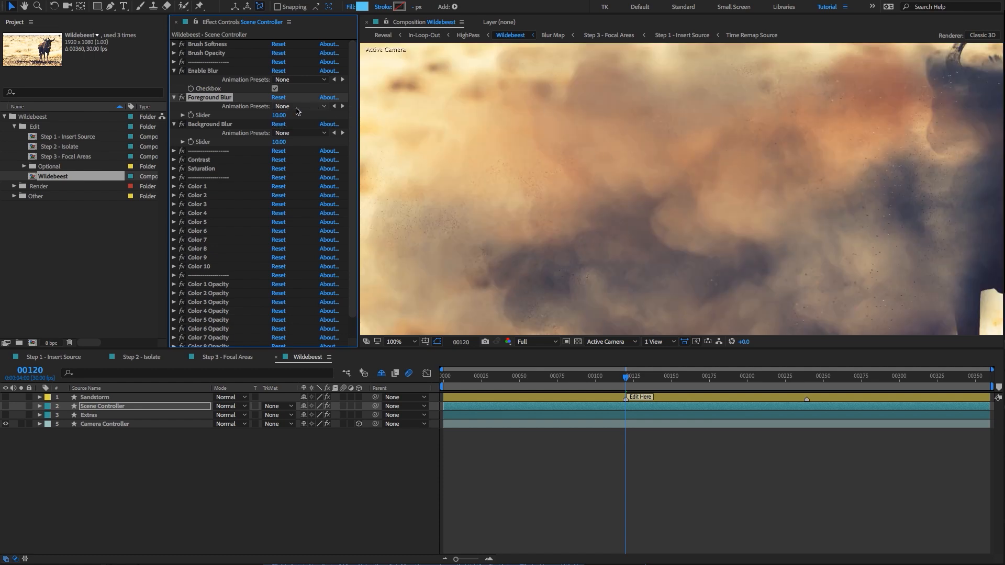
Turn off the Enable Blur checkbox and collapse the Enable Blur, Foreground Blur and Background Blur effects
left_click(274, 89)
left_click(174, 71)
left_click(174, 80)
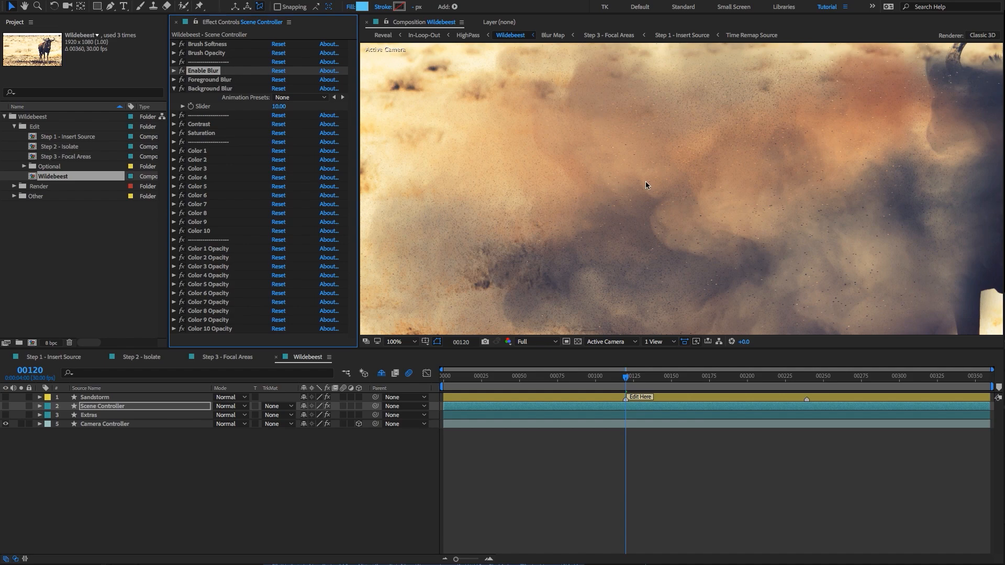
scroll(645, 181, "down", 2)
left_click(205, 90)
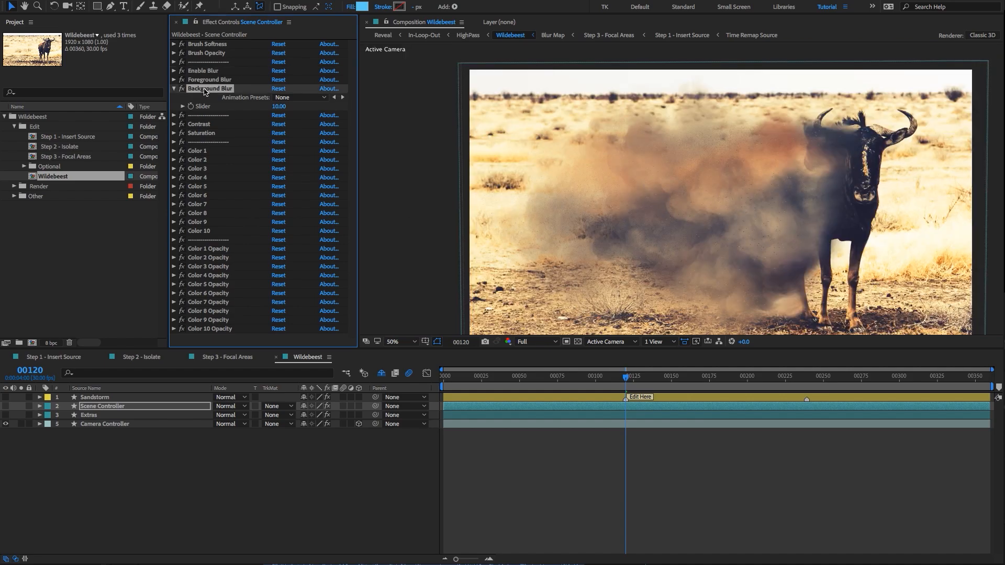
left_click(173, 88)
left_click(174, 71)
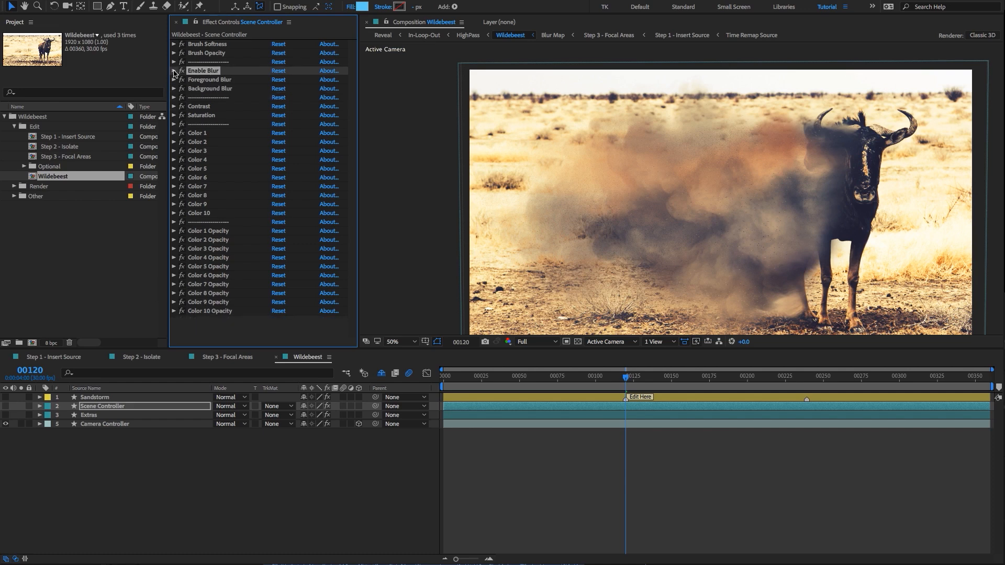
Expand the Contrast and Saturation effects, try a Contrast value of 0 and undo it
left_click(203, 106)
left_click(174, 107)
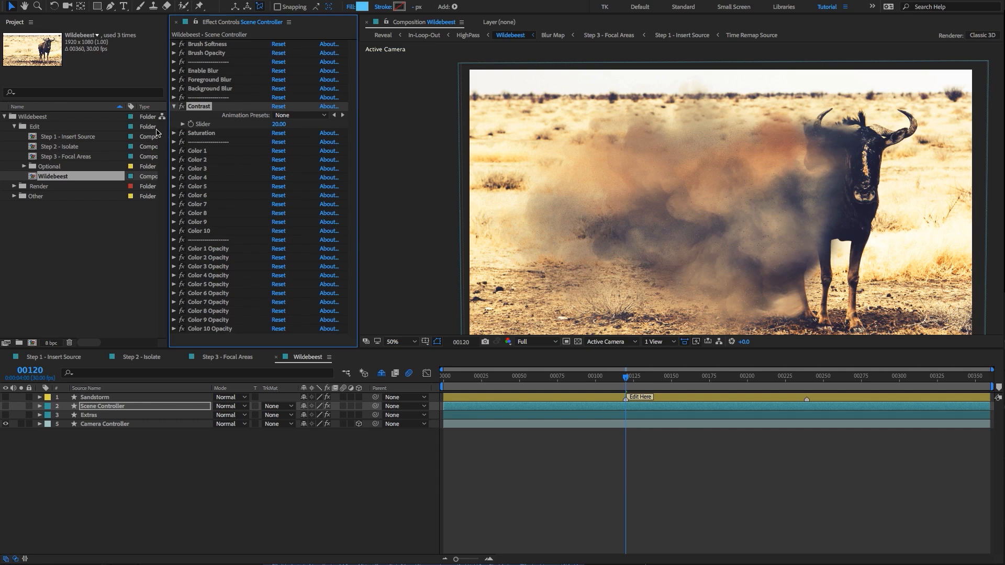
left_click(174, 134)
left_click(279, 125)
type("0")
key("Return")
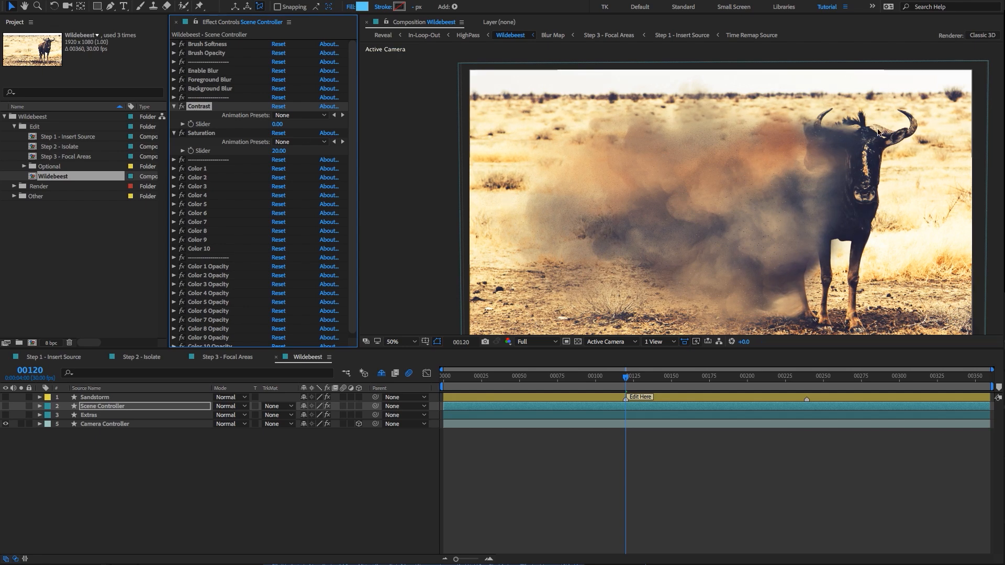
key("ctrl+z")
Try a Saturation value of 0 on the Scene Controller layer and set it back to 20
left_click(196, 133)
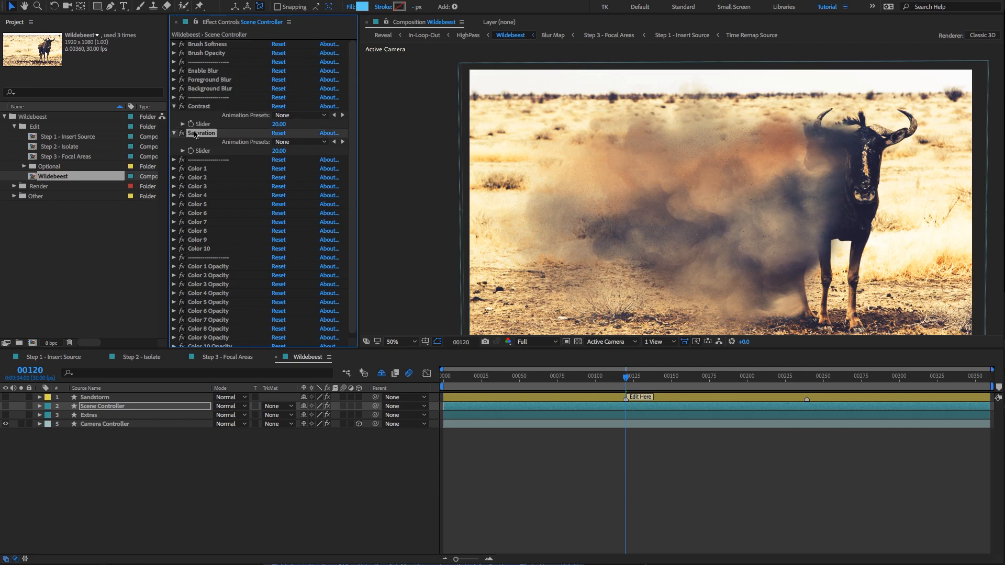
left_click(283, 152)
type("0")
key("Return")
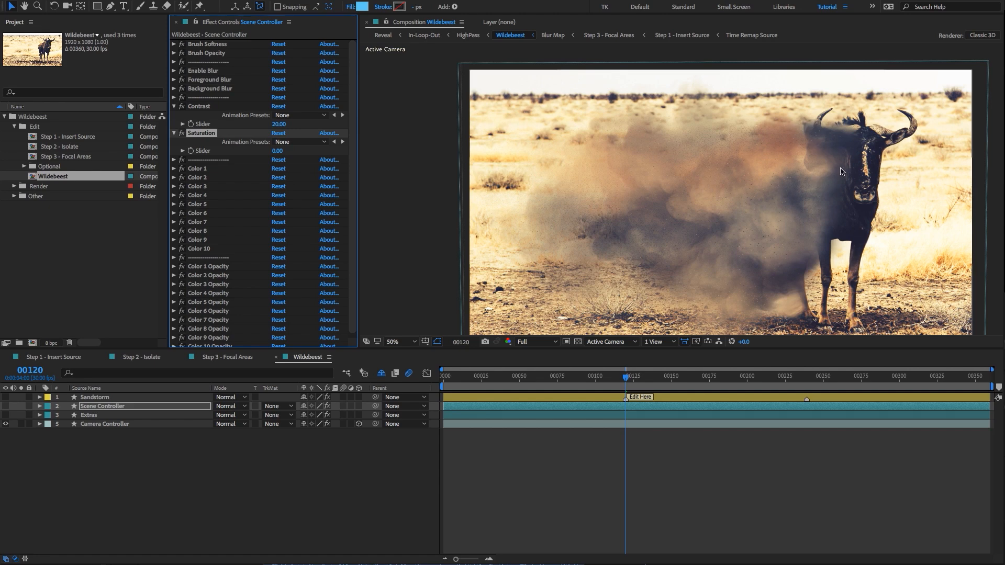
left_click(277, 152)
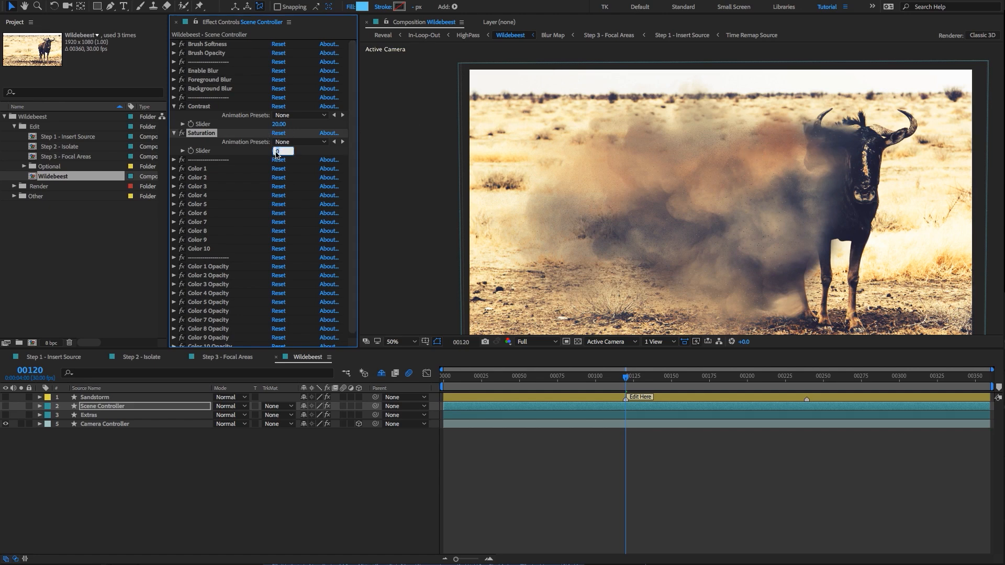
type("20")
key("Return")
Select all effects of the Scene Controller layer, collapse them together and clear the effect selection
key("ctrl+a")
left_click(173, 107)
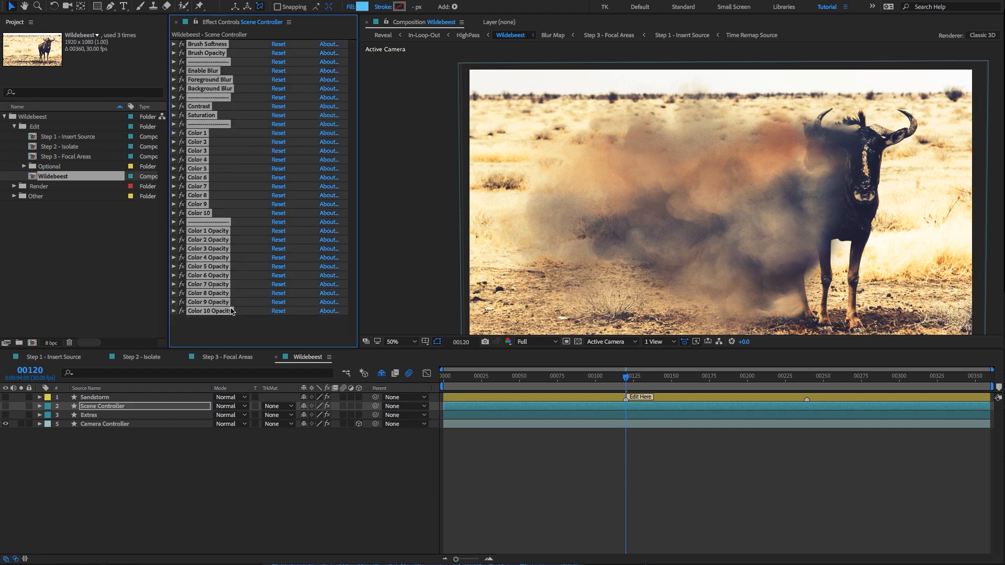
left_click(231, 338)
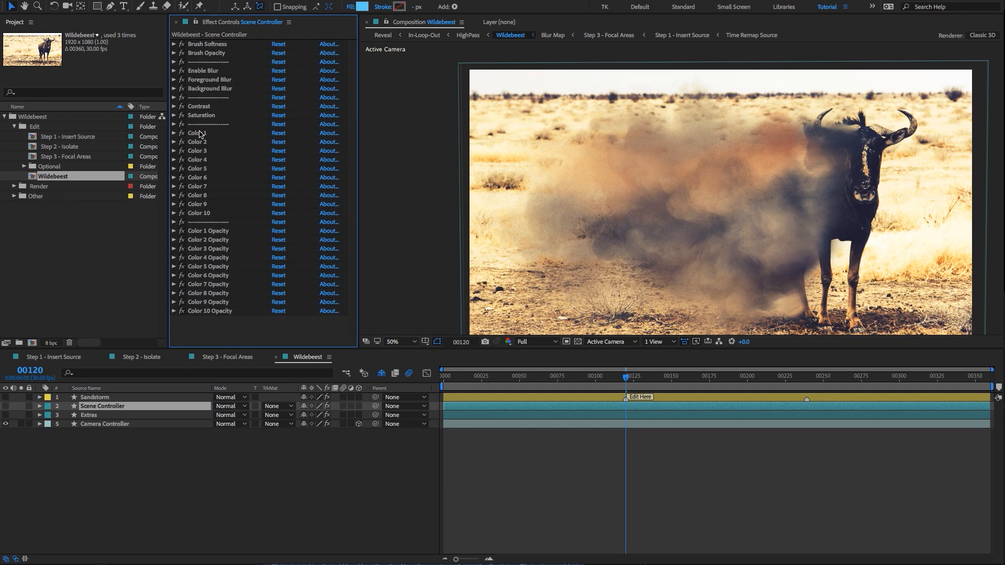
Expand the Color 1 and Color 9 effects, turn off the Color 1 checkbox and turn on the Color 9 checkbox
left_click(200, 134)
left_click(174, 133)
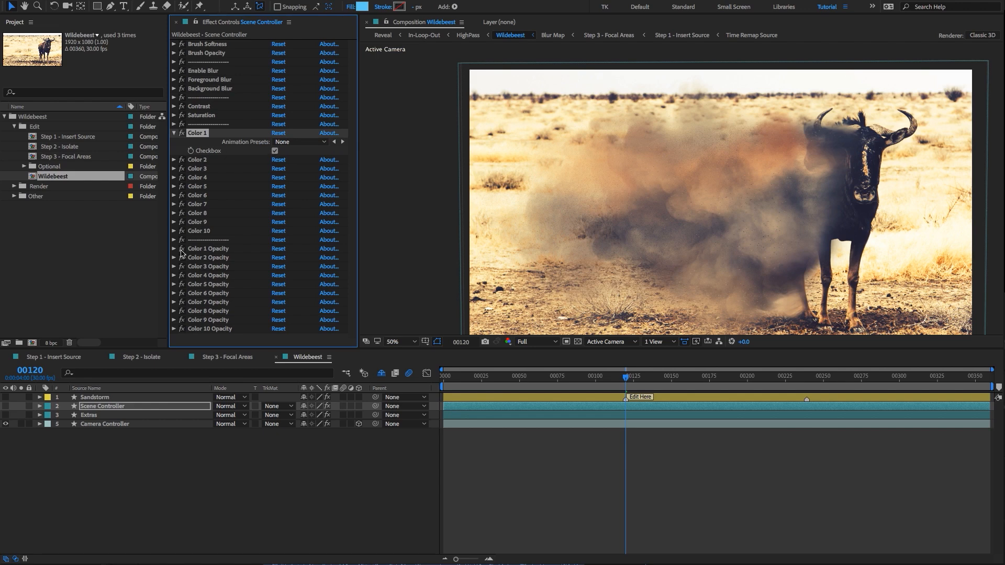
left_click(173, 222)
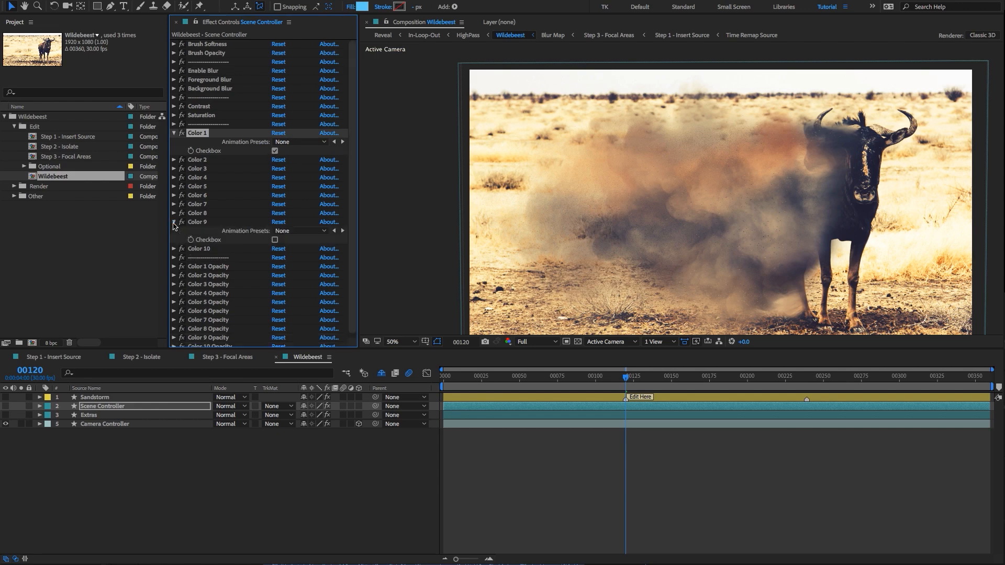
left_click(274, 152)
left_click(275, 240)
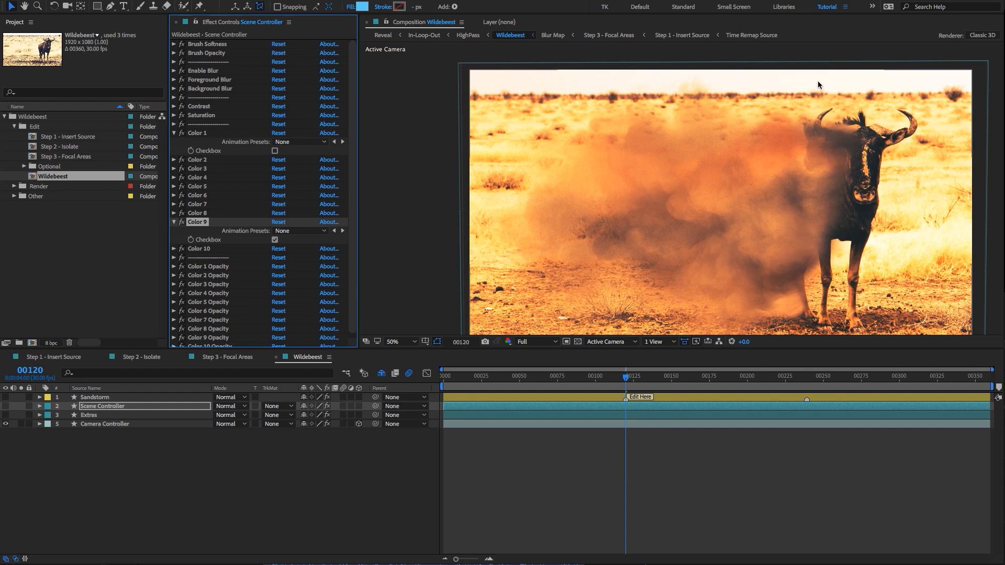
Expand the Color 9 Opacity effect and set its slider to 50
scroll(243, 230, "down", 1)
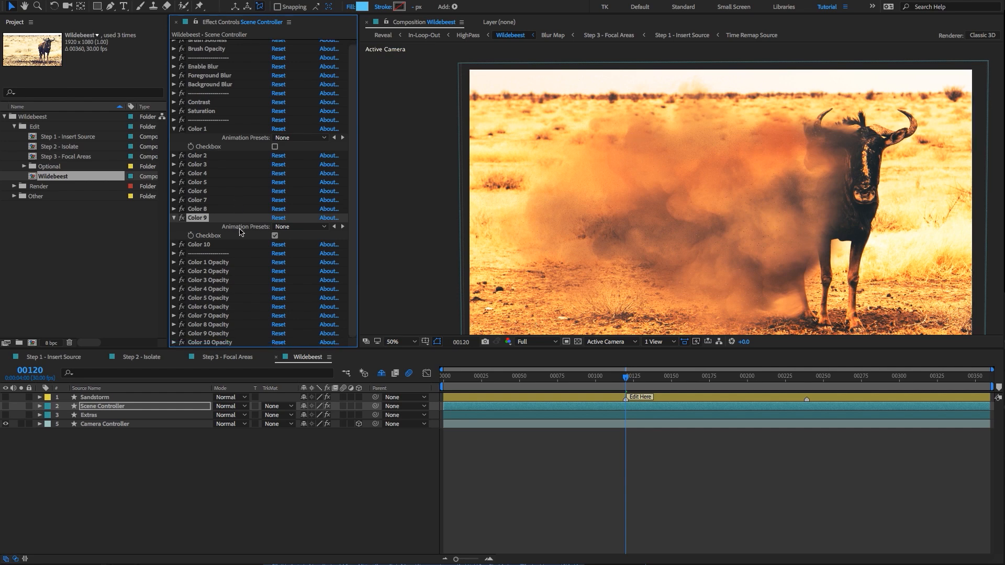
left_click(212, 333)
left_click(174, 334)
scroll(214, 323, "down", 1)
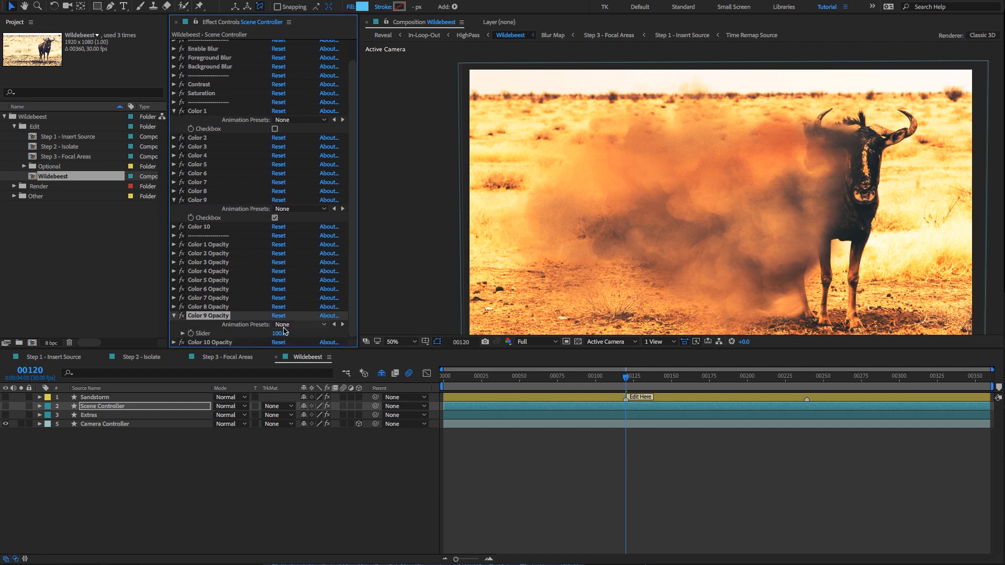
left_click(281, 333)
type("50")
key("Return")
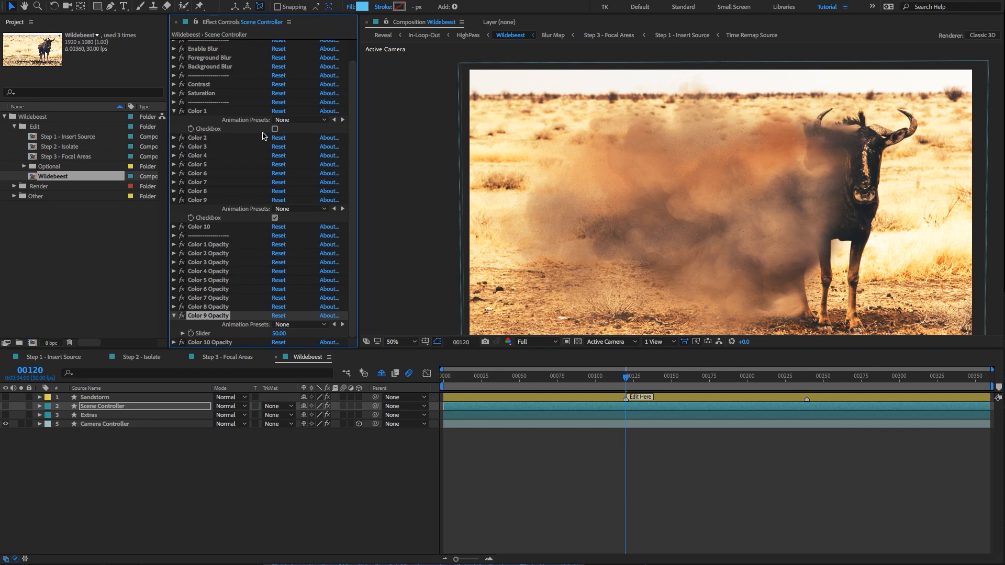
Turn the Color 1 checkbox back on and set the Color 1 Opacity slider to 20
left_click(197, 110)
left_click(274, 129)
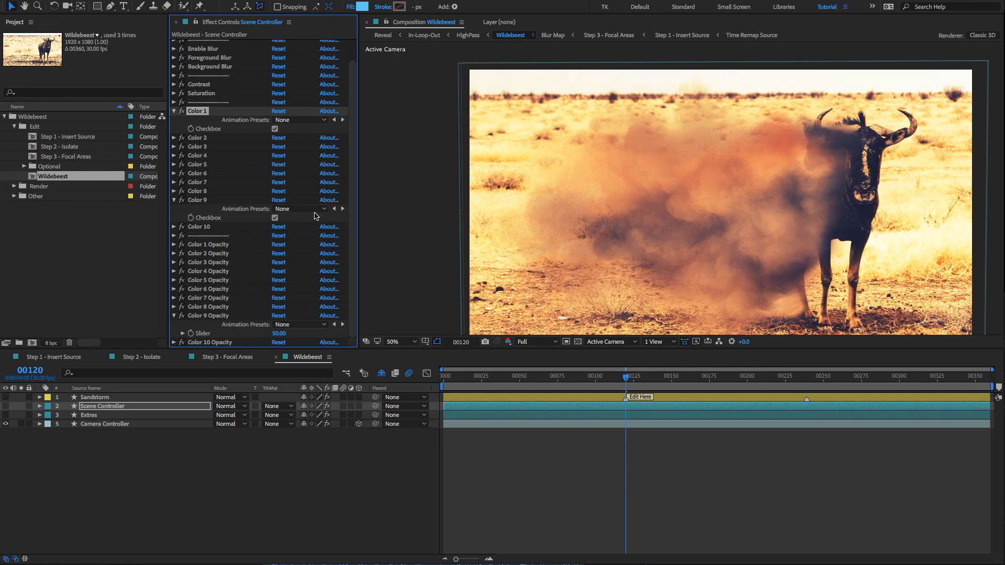
left_click(174, 245)
left_click(282, 263)
type("20")
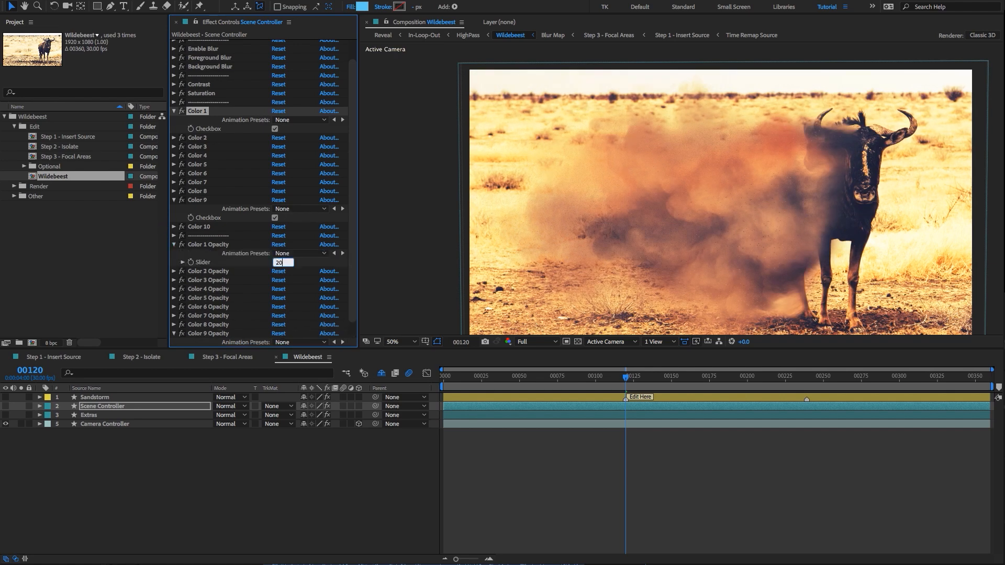
key("Return")
key("comma")
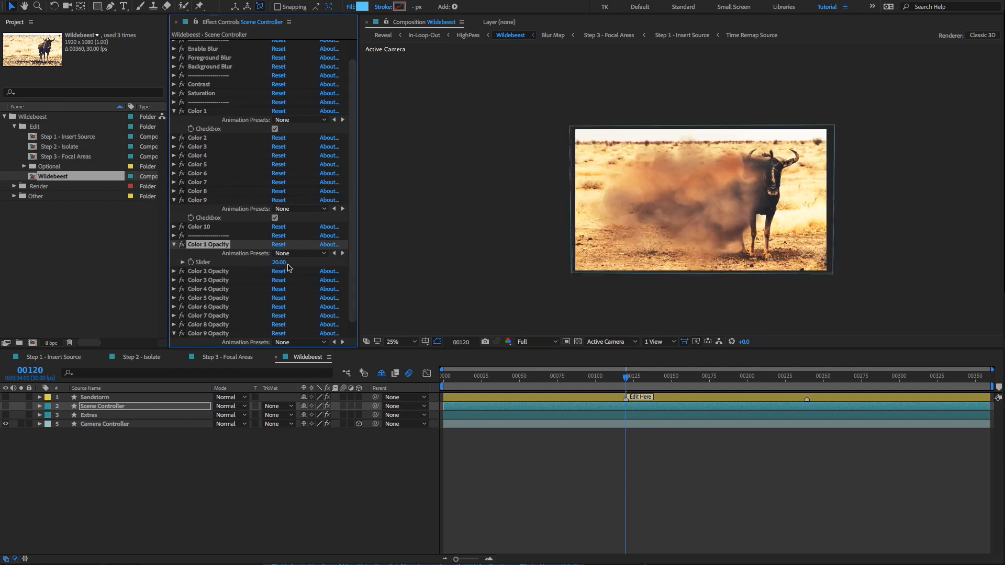
Select the Extras layer in the Wildebeest composition and collapse all of its effects at once
left_click(101, 409)
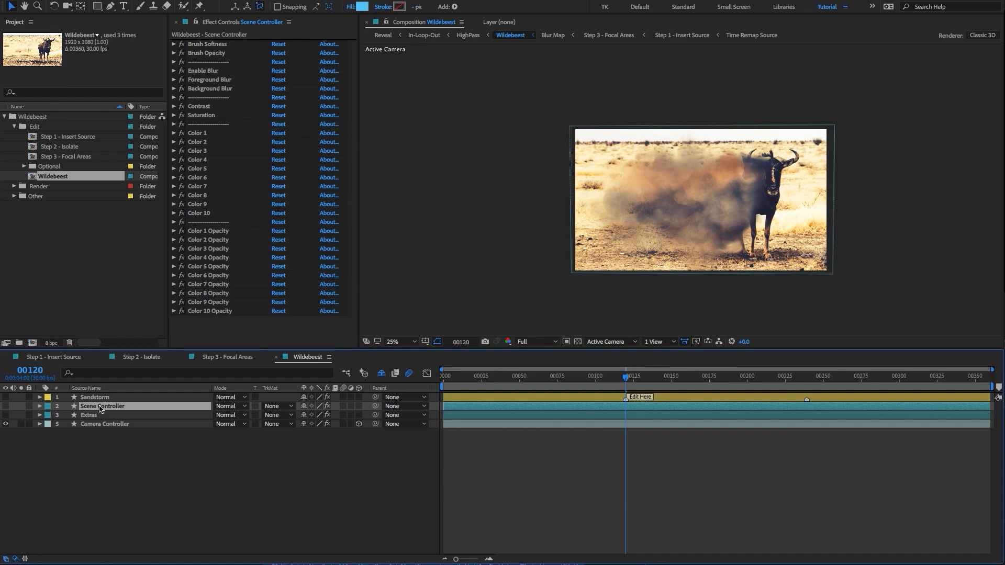
left_click(92, 416)
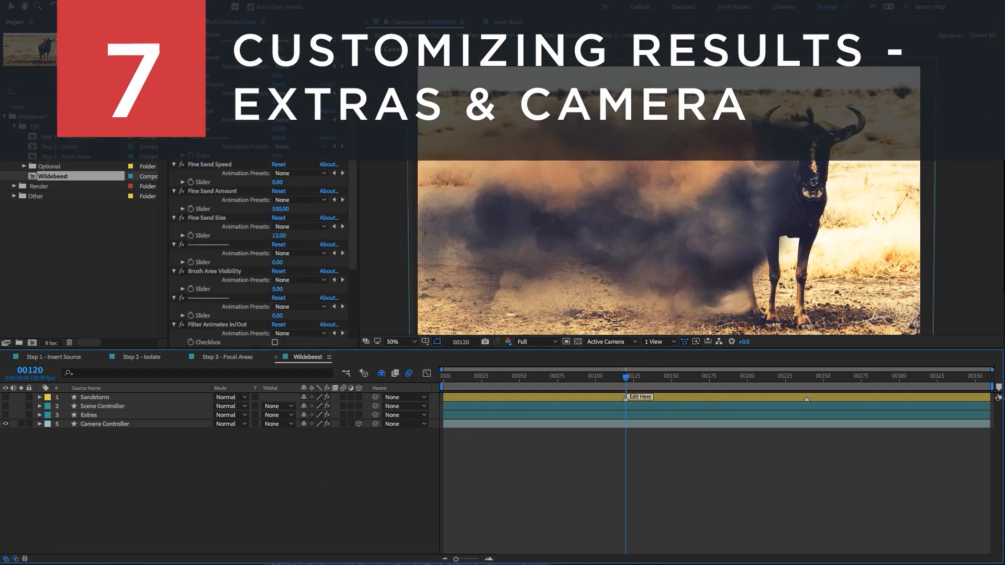
left_click(97, 416)
left_click(206, 271)
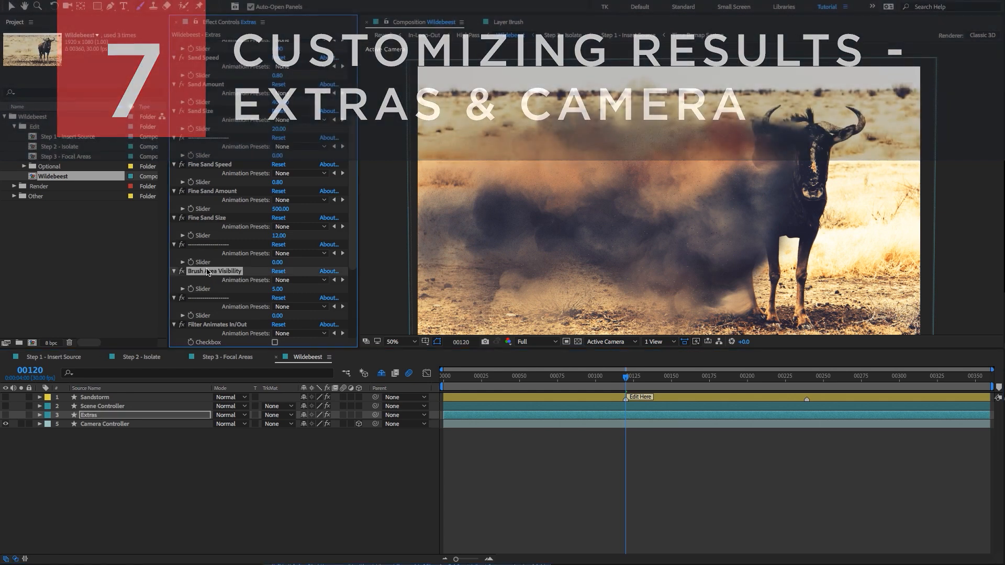
key("ctrl+a")
left_click(174, 272, "ctrl")
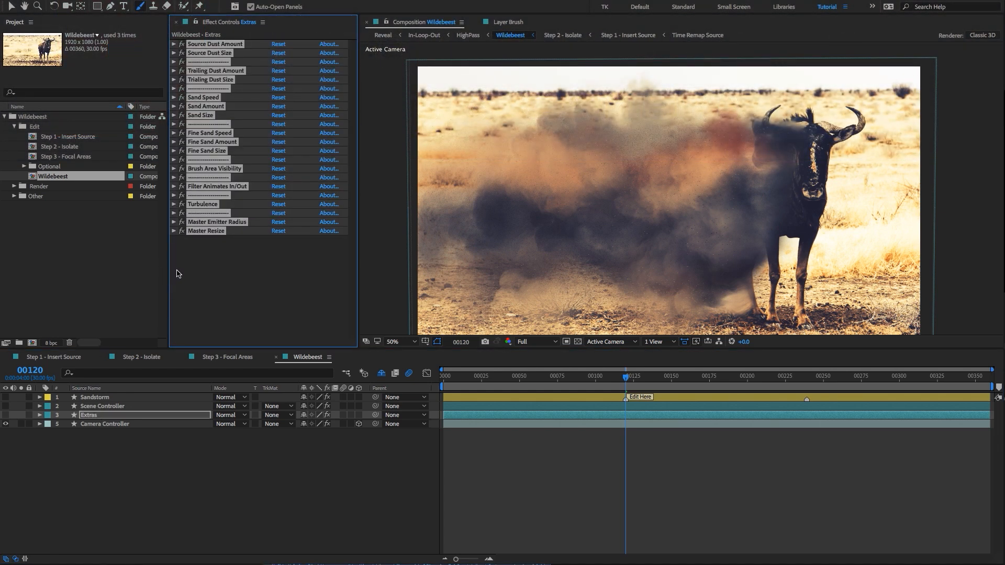
Review the source dust and trailing dust effects of the Extras layer against the Sandstorm and Scene Controller layers
left_click(215, 271)
left_click(221, 45)
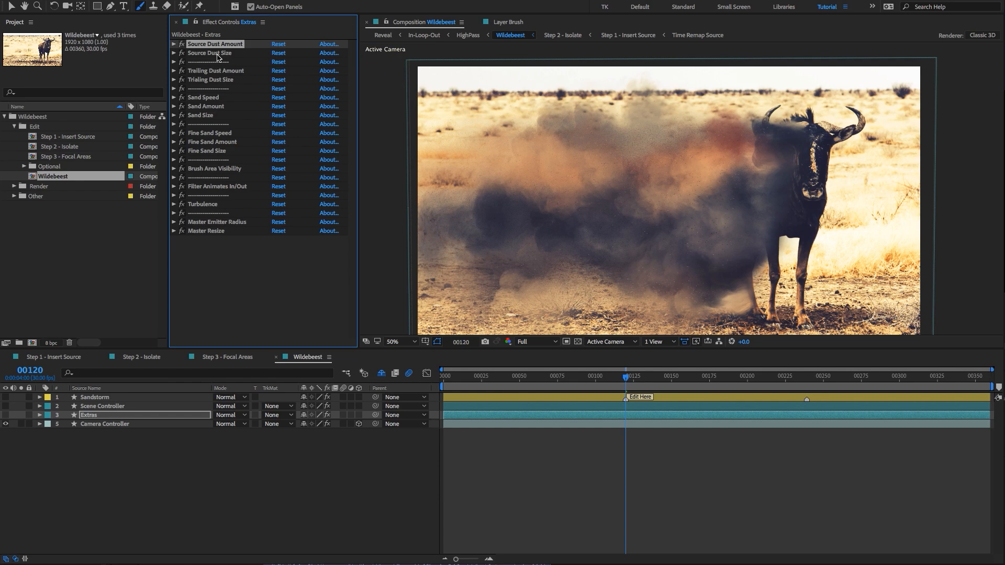
left_click(86, 407)
left_click(90, 399, "shift")
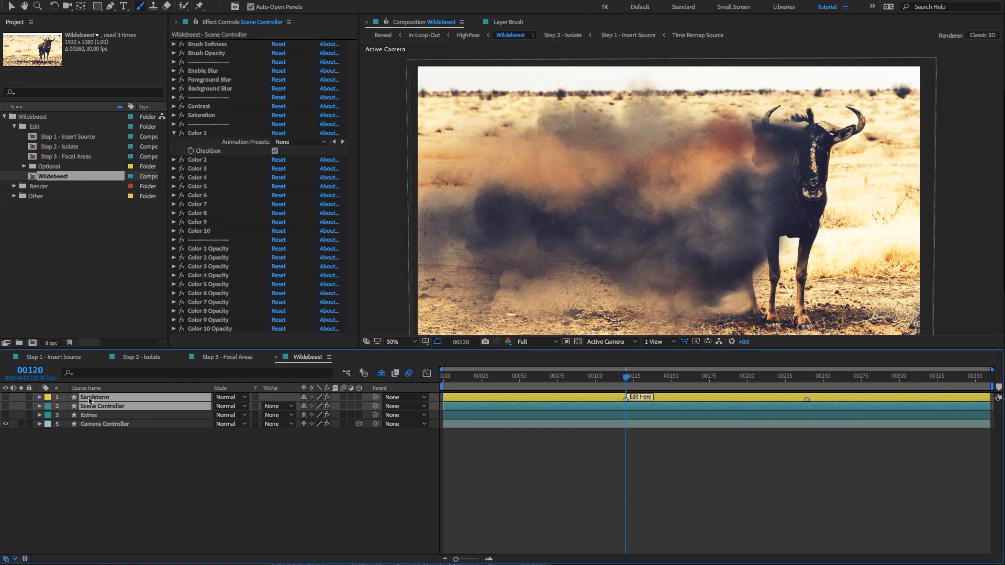
left_click(98, 416)
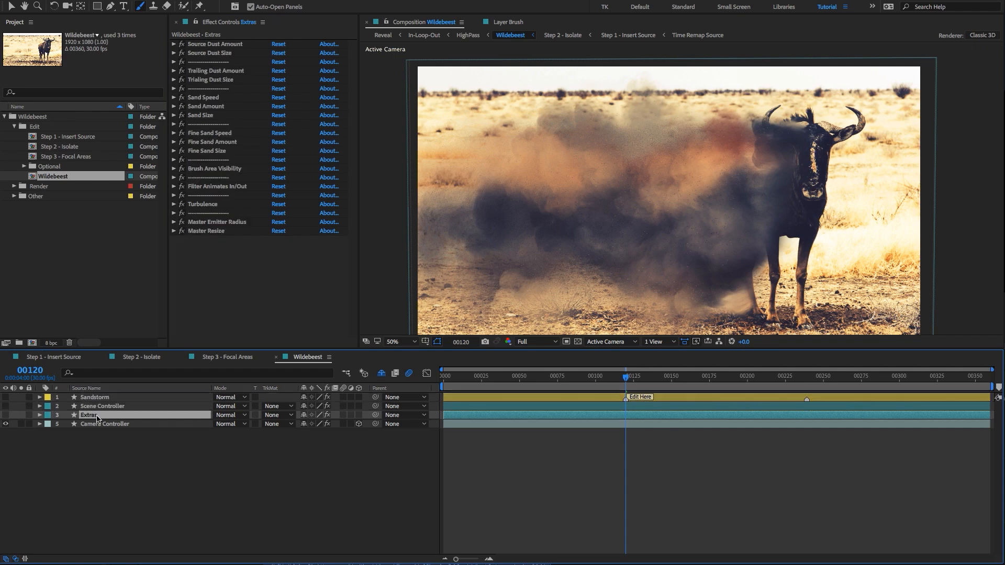
left_click(217, 53)
left_click(215, 71)
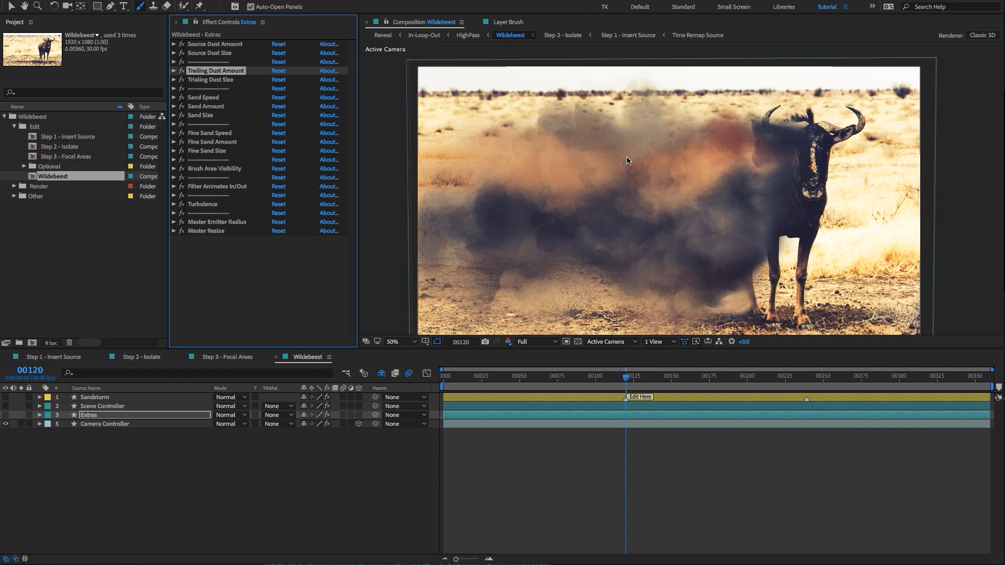
Examine the dust, sand and fine sand particles in the composition against the matching effects of the Extras layer
left_click(206, 45)
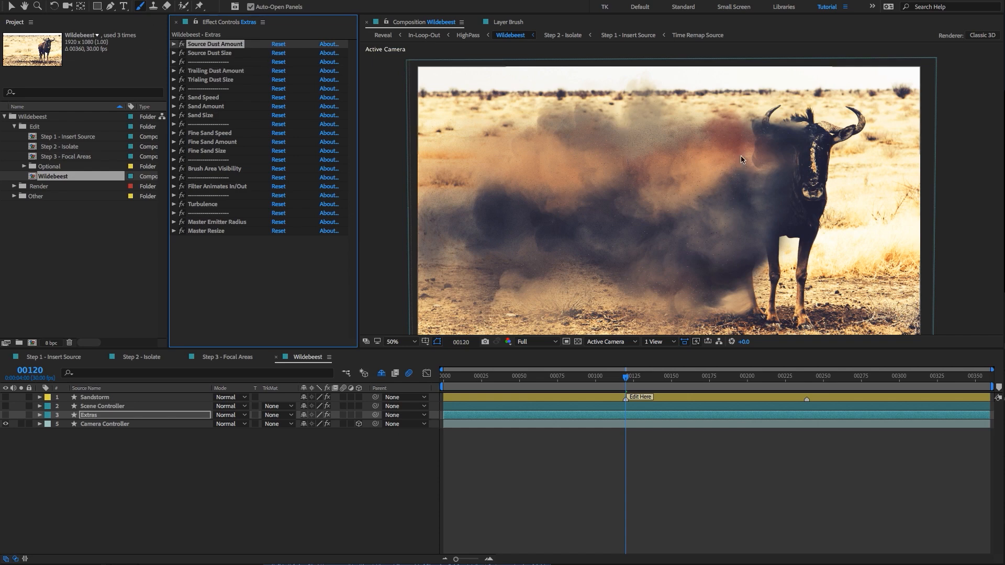
left_click(211, 71)
left_click(241, 80)
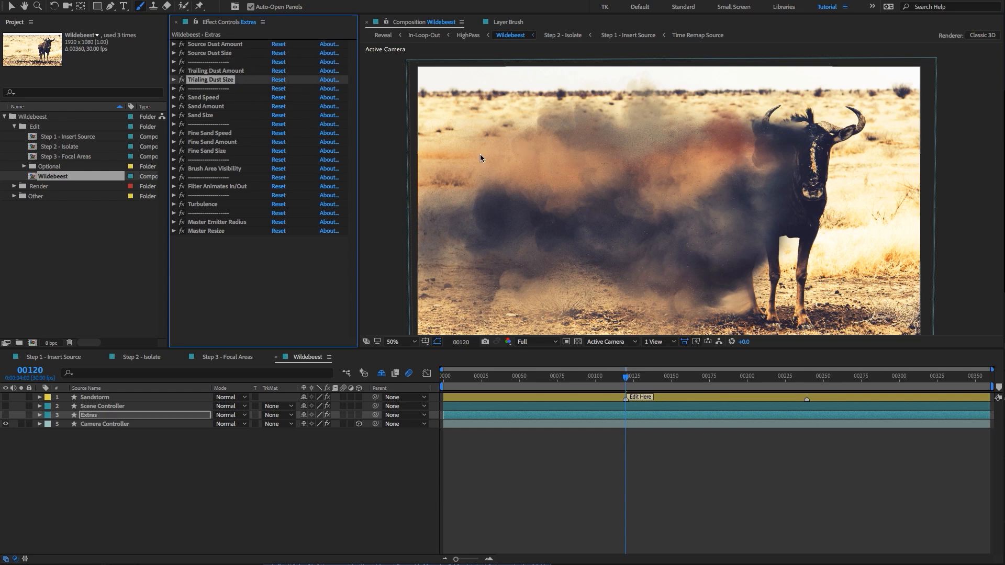
left_click(210, 97)
scroll(639, 173, "up", 4)
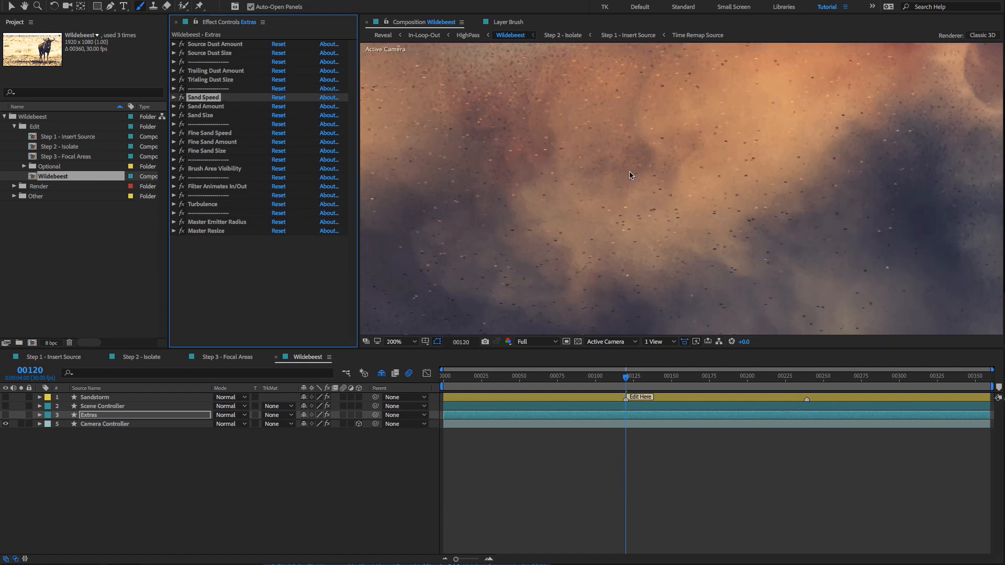
scroll(602, 170, "down", 2)
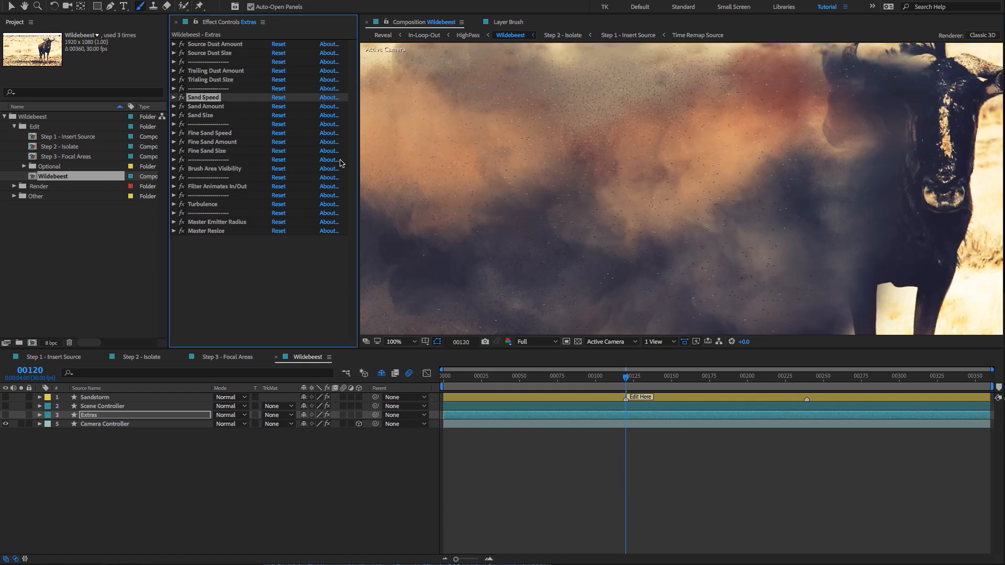
left_click(214, 133)
left_click_drag(652, 96, 684, 150)
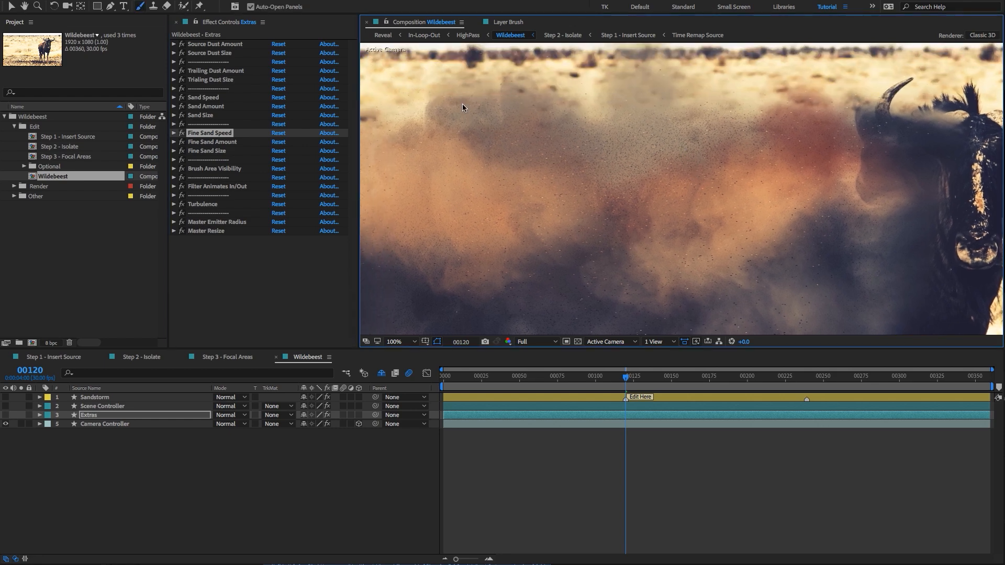
scroll(665, 204, "down", 4)
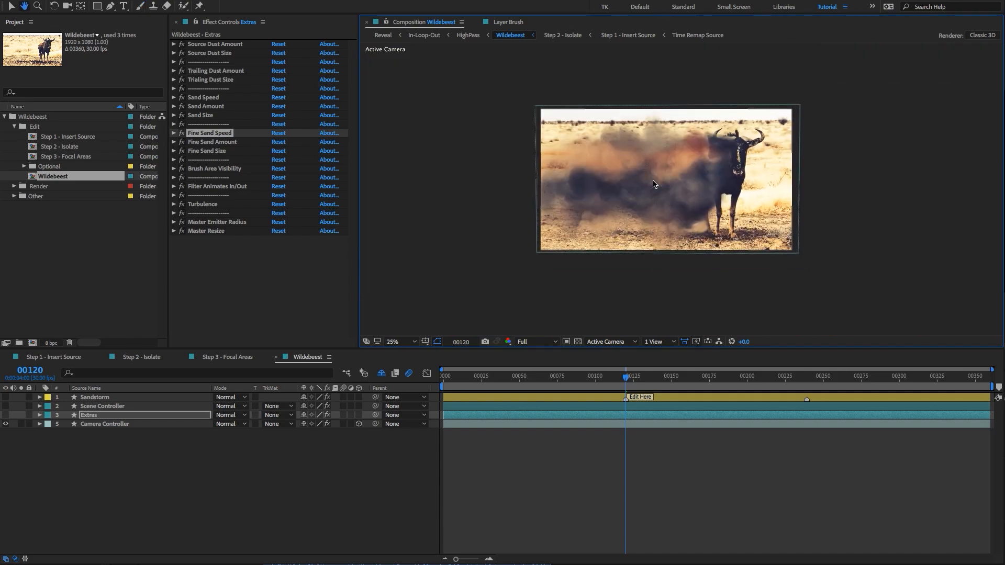
Review the Extras effects from Source Dust Amount through Fine Sand Size against the whole frame of the composition
scroll(660, 183, "up", 2)
left_click(227, 46)
left_click(225, 71)
left_click(226, 80)
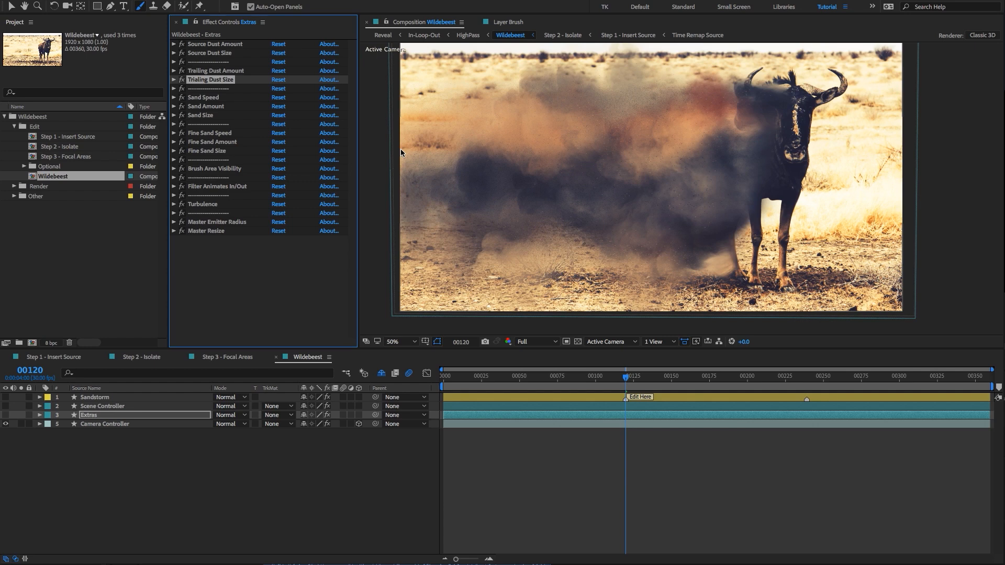
left_click(214, 44)
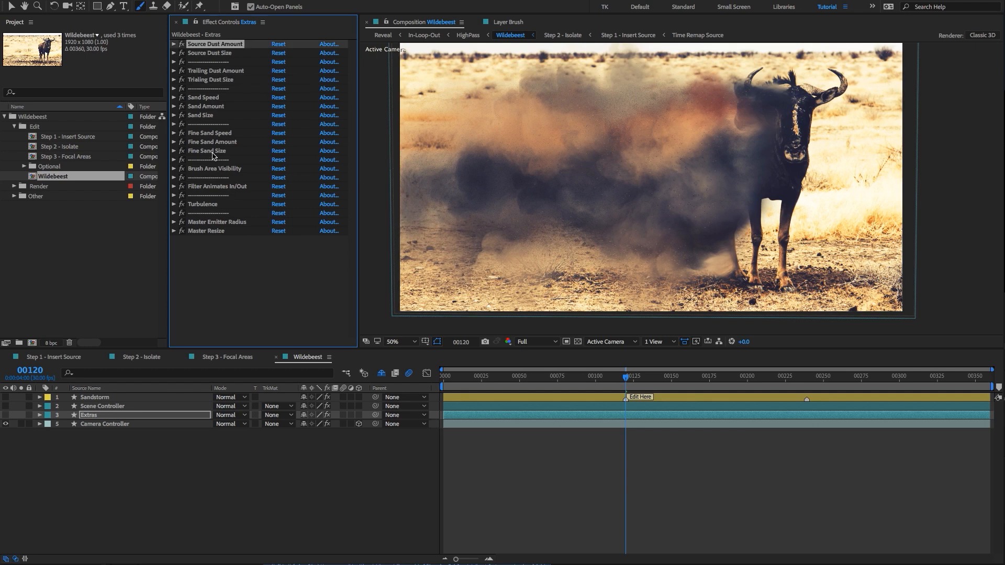
left_click(209, 151, "shift")
left_click(240, 216)
left_click(210, 71)
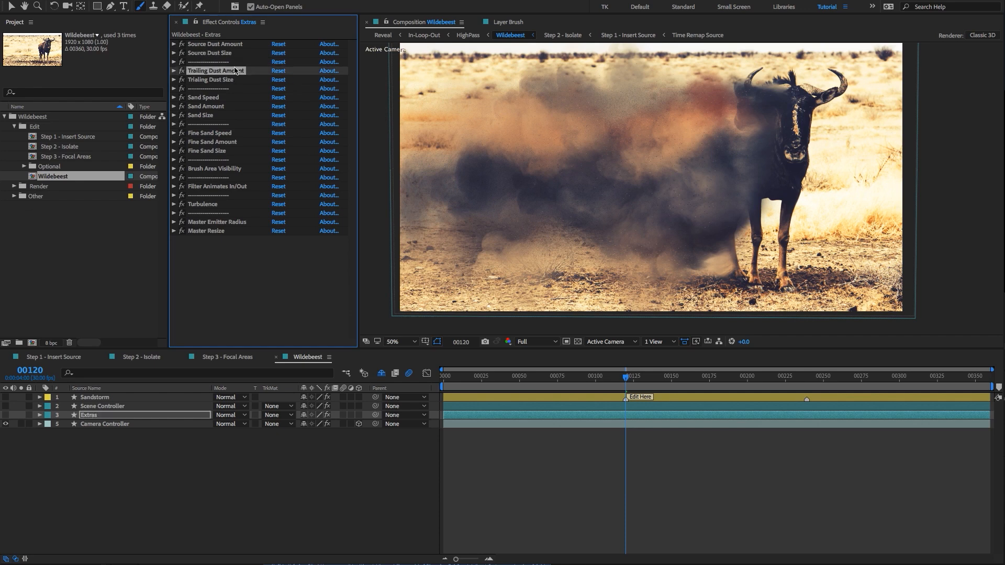
left_click(264, 270)
Expand the Brush Area Visibility effect of the Extras layer and set its slider to 50
left_click(214, 169)
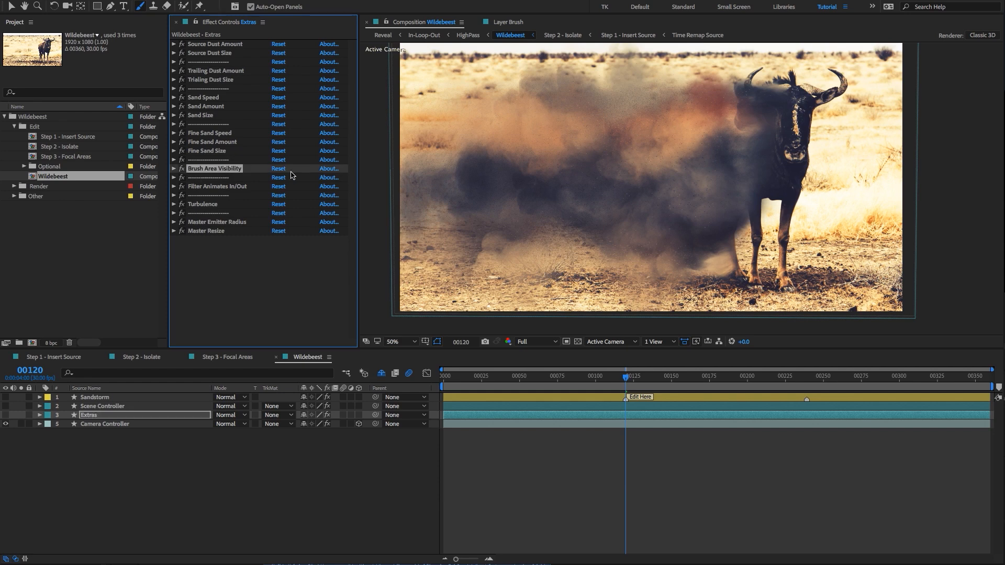
left_click(174, 168)
left_click(277, 186)
type("50")
key("Return")
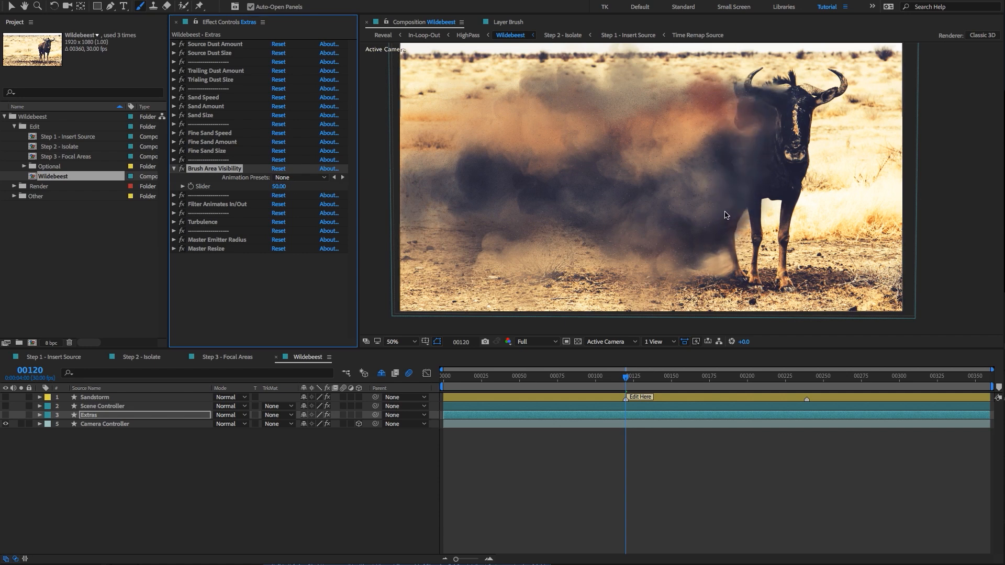
Set the Brush Area Visibility slider to 5 and collapse the effect
left_click(229, 170)
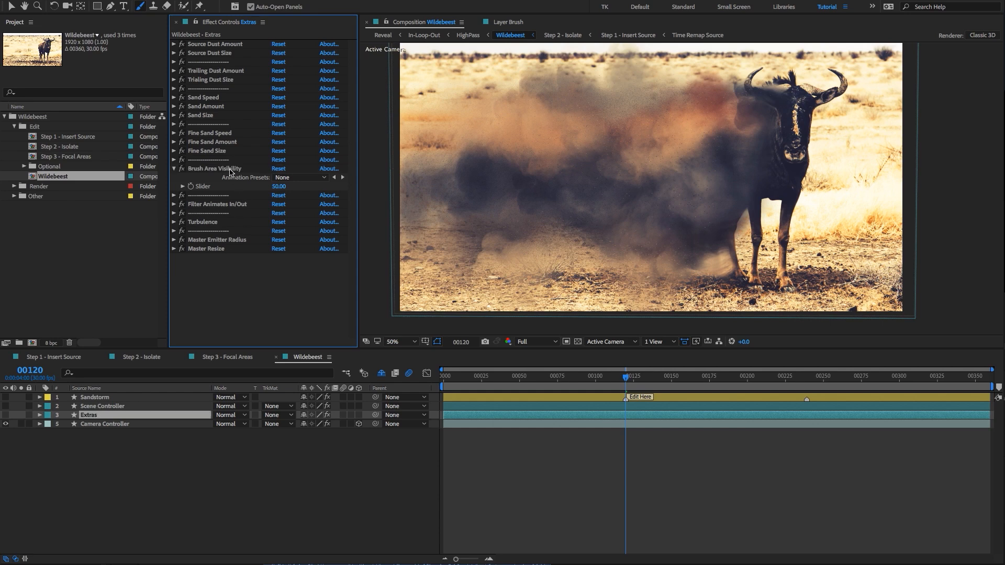
left_click(278, 186)
type("5")
key("Return")
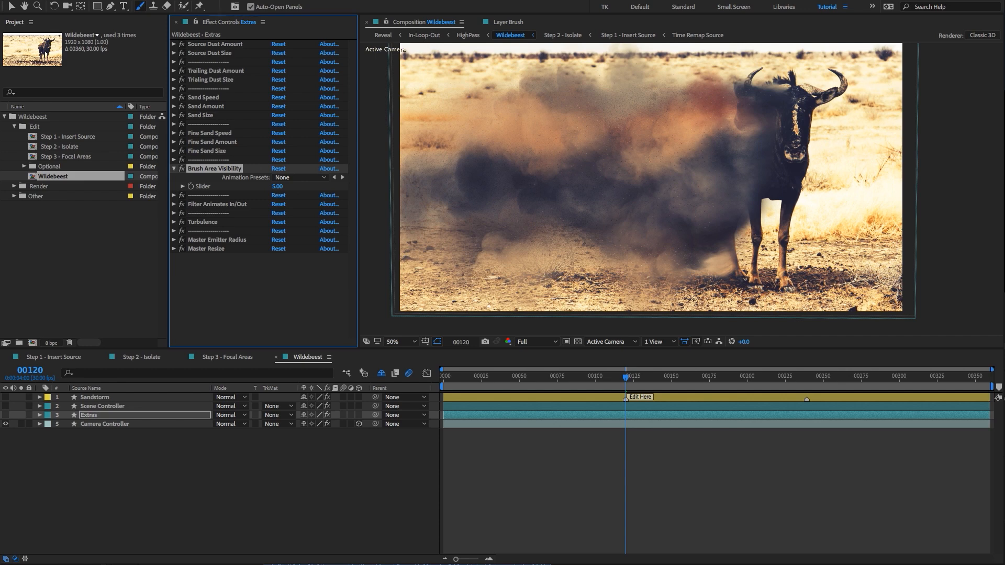
left_click(291, 296)
left_click(173, 168)
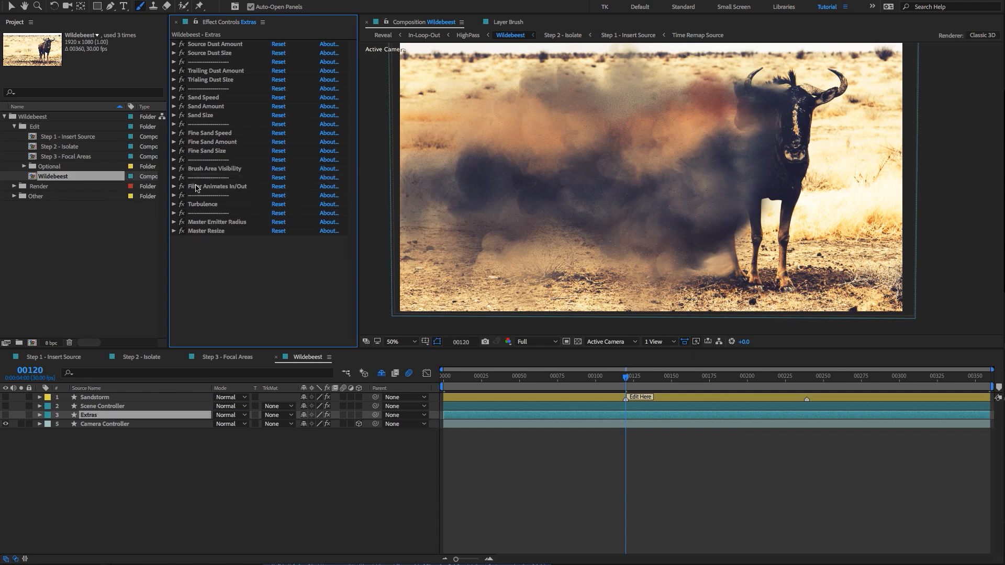
Expand Filter Animates In/Out and toggle its checkbox at frame 0 to compare the start of the animation
left_click(203, 186)
left_click(173, 187)
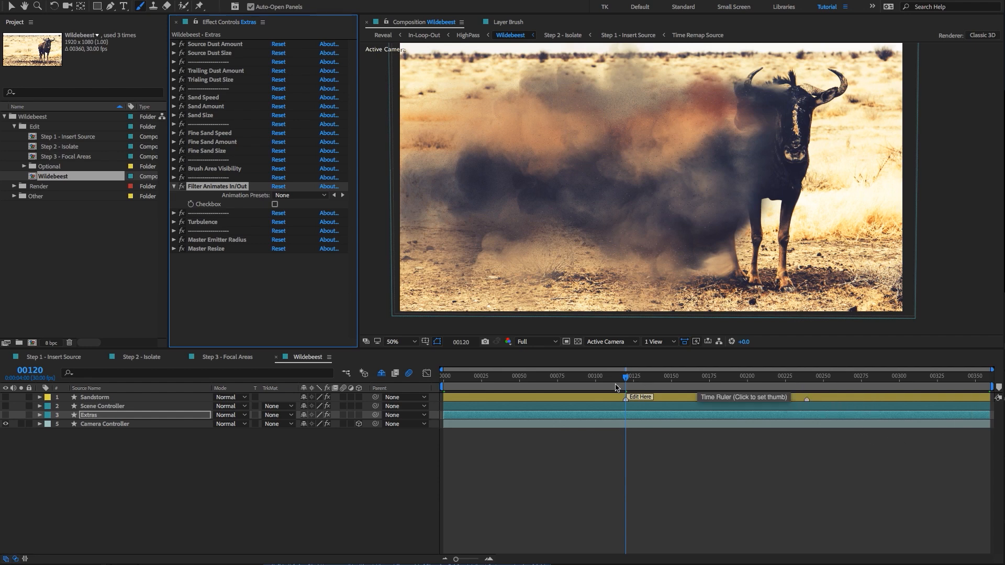
left_click_drag(614, 381, 393, 385)
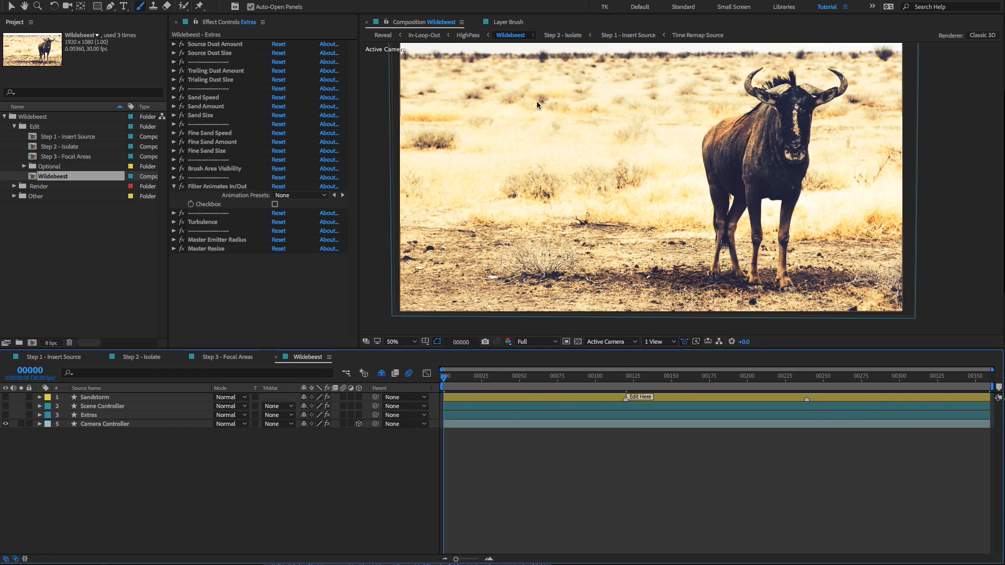
left_click(273, 205)
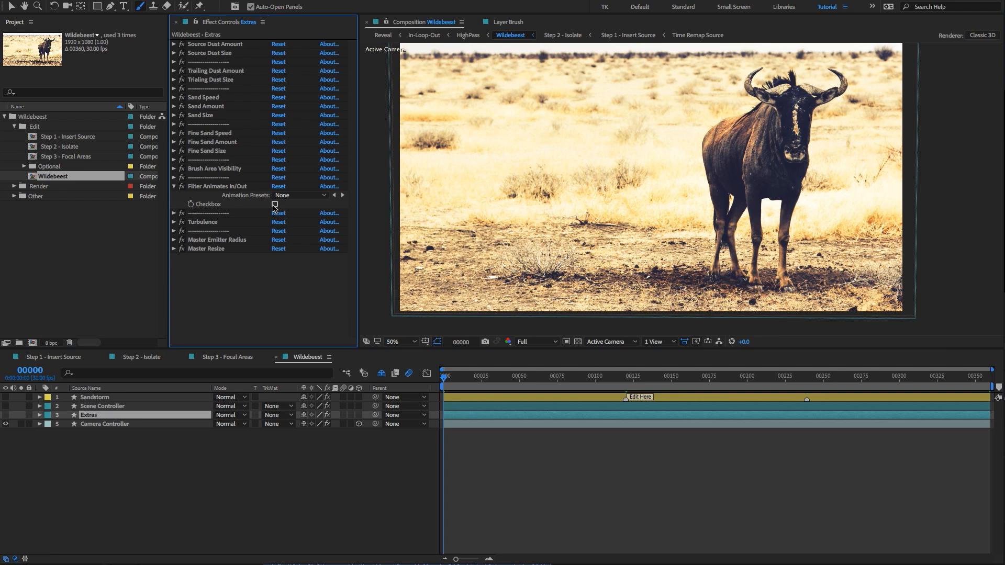
left_click(275, 205)
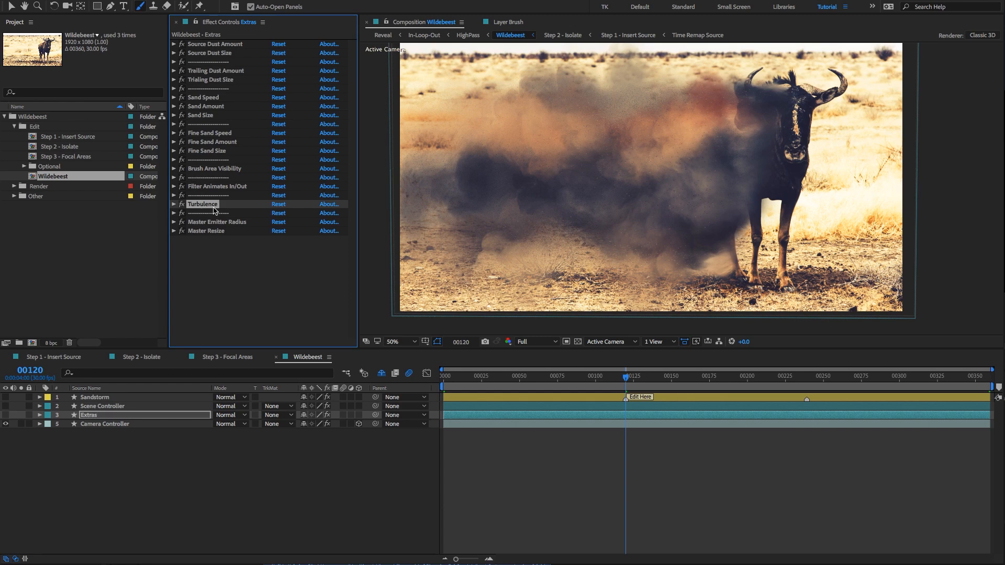
Set the Turbulence slider of the Extras layer to 30 and collapse the effect
left_click(174, 204)
left_click(276, 221)
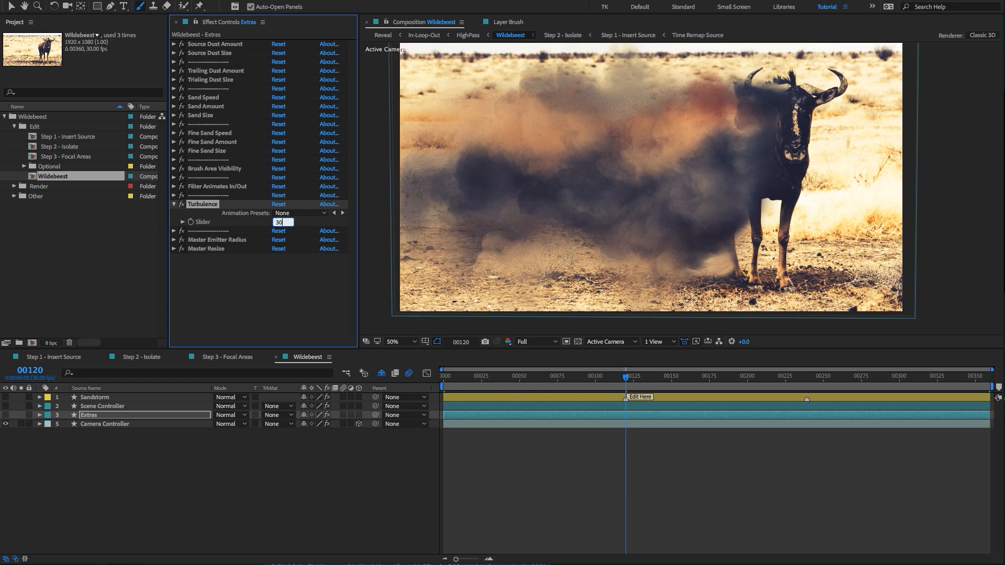
key("Return")
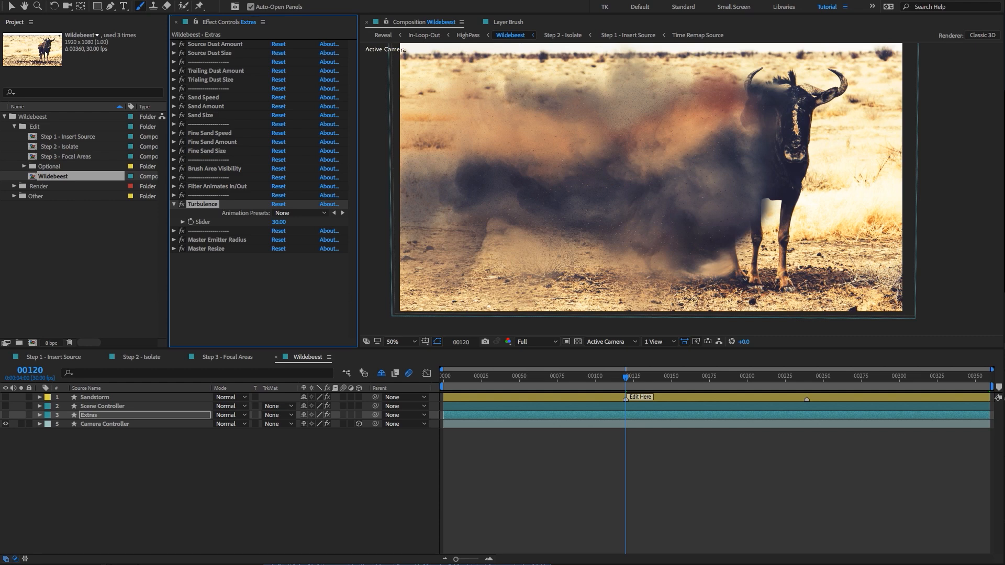
left_click(174, 204)
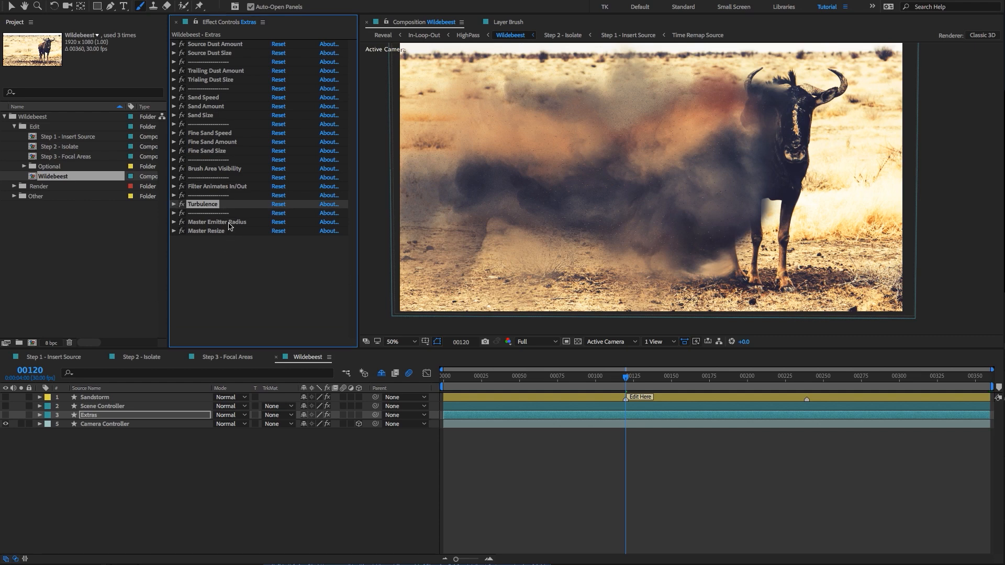
Review the Master Emitter Radius and Master Resize effects of the Extras layer
left_click(230, 222)
left_click(216, 233, "shift")
left_click(224, 248)
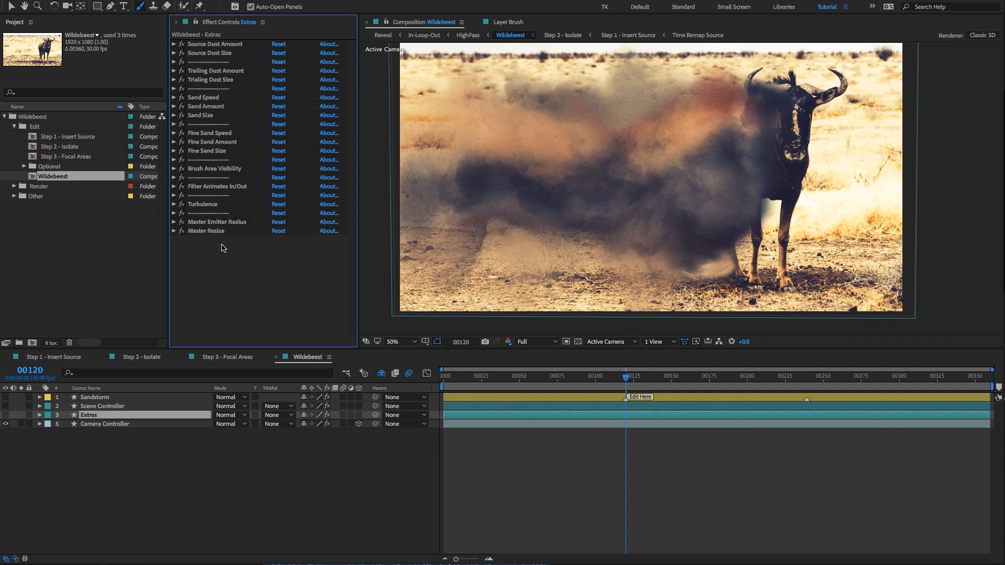
left_click(209, 222)
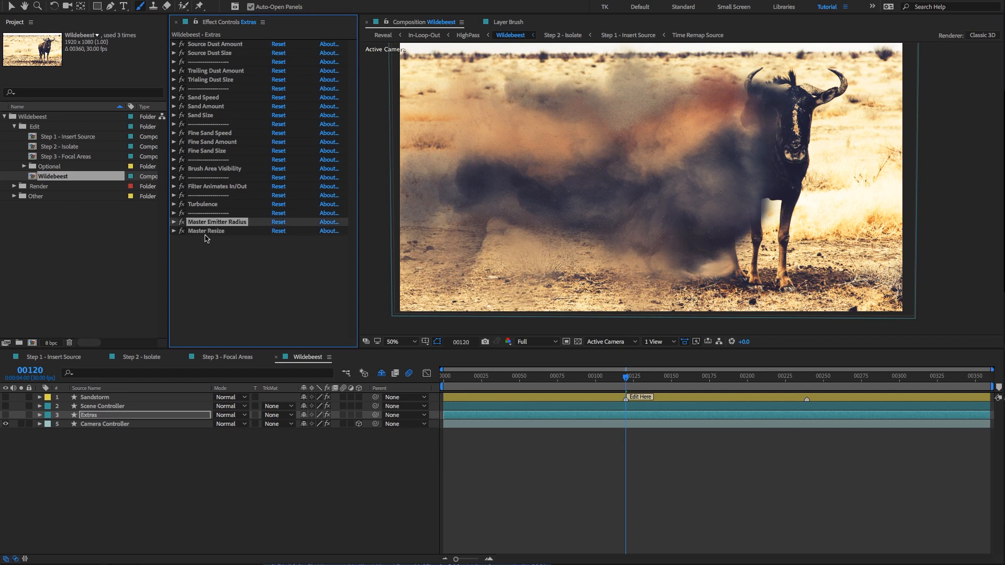
left_click(216, 262)
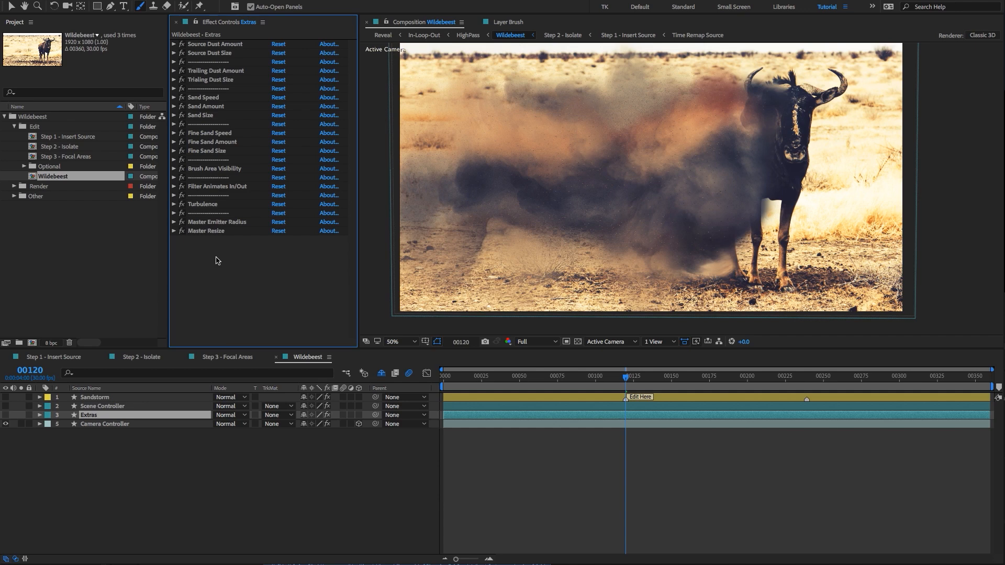
Select the Camera Controller layer and collapse all of its effects at once
left_click(114, 423)
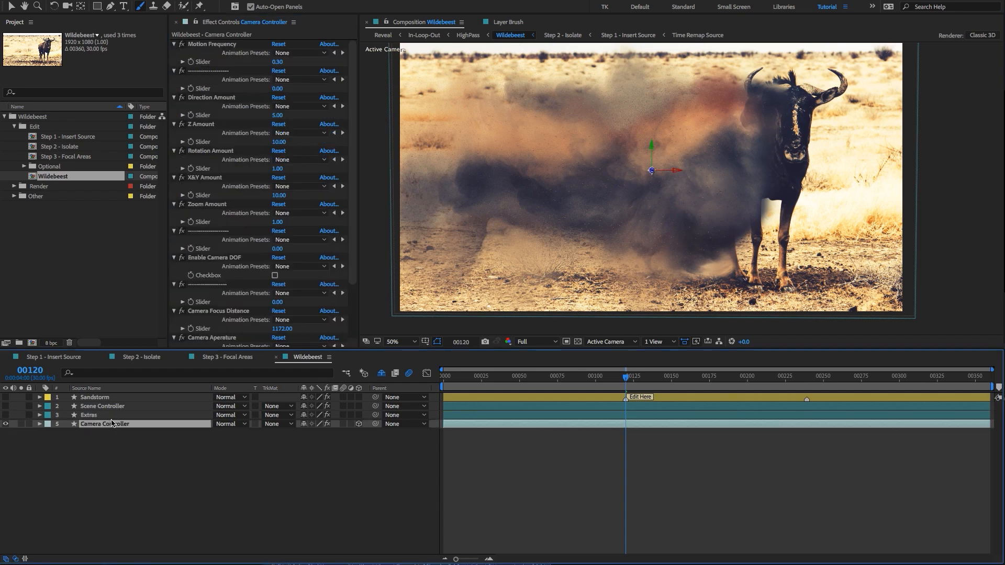
left_click(216, 45)
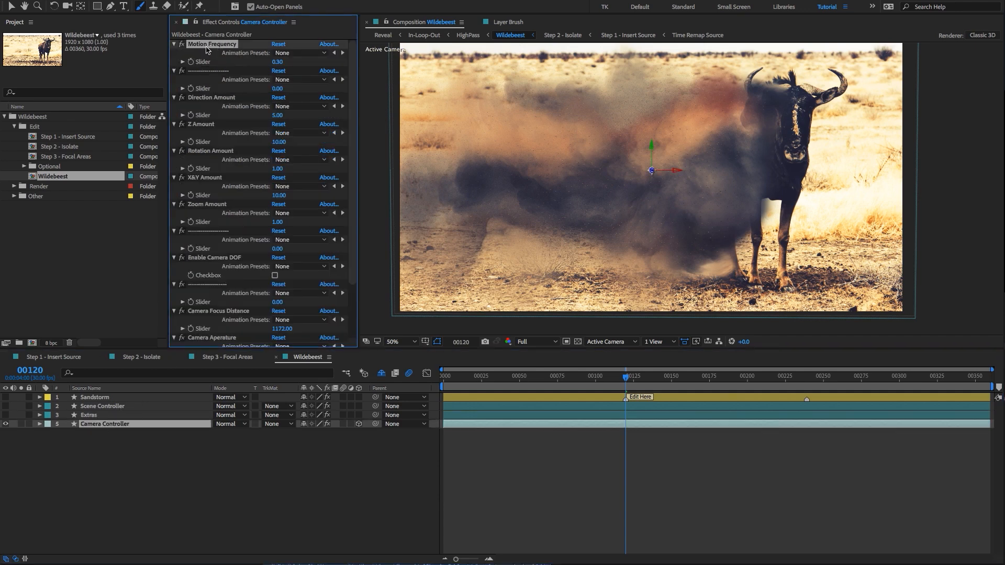
key("ctrl+a")
key("ctrl+grave")
left_click(220, 208)
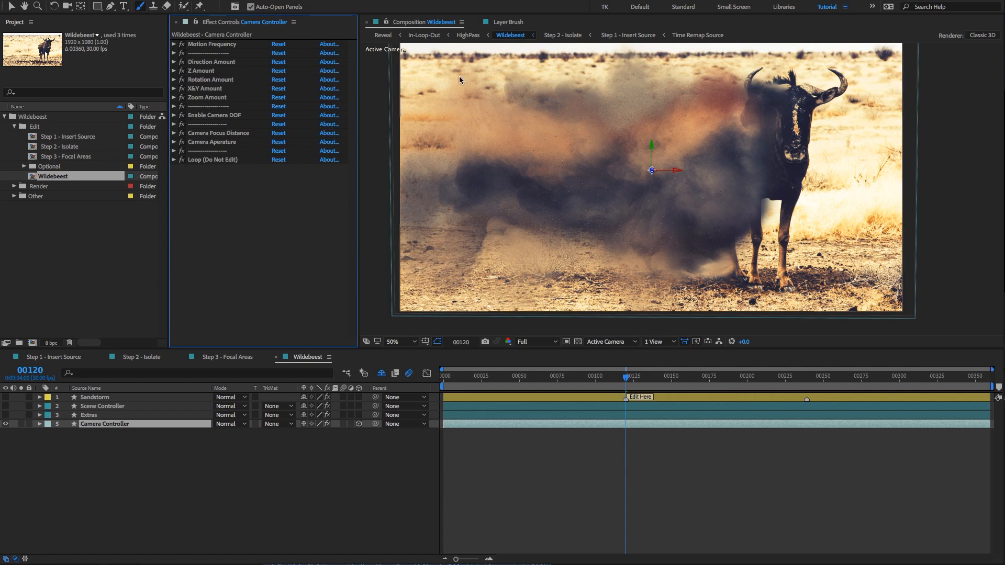
Expand the Motion Frequency effect of the Camera Controller layer and set its slider to 0.3
left_click(174, 45)
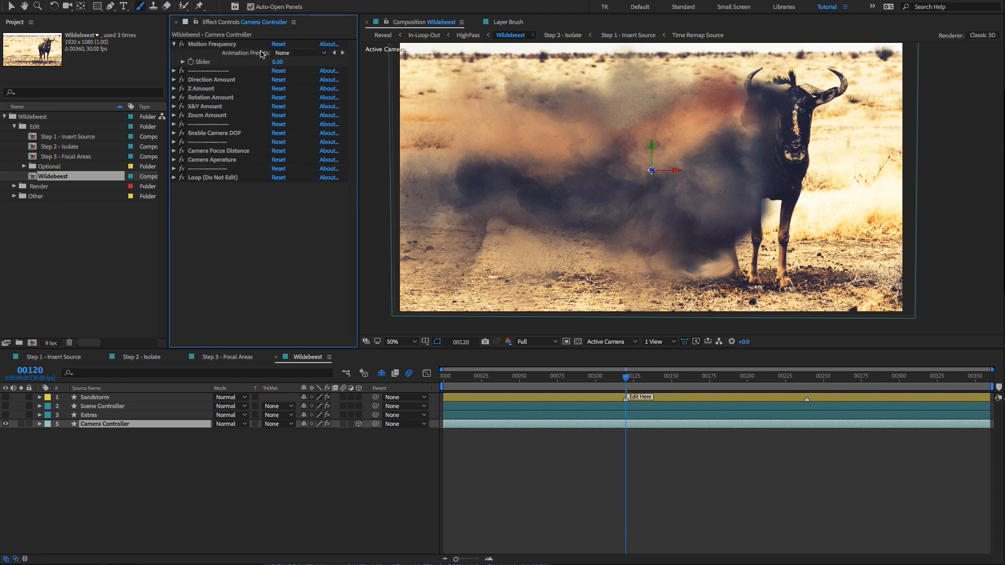
left_click(276, 62)
type("0.3")
key("Return")
left_click(102, 425)
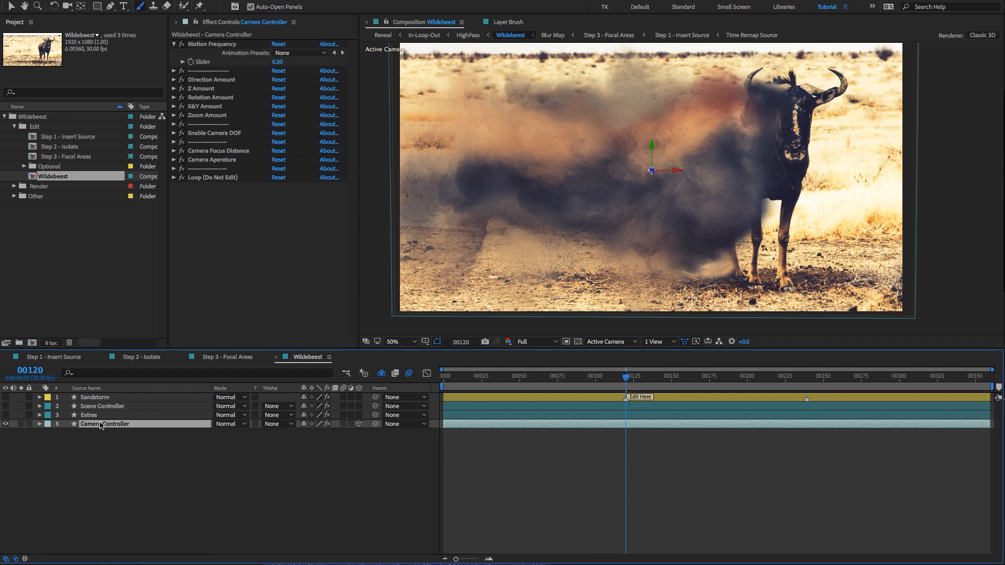
left_click(202, 44)
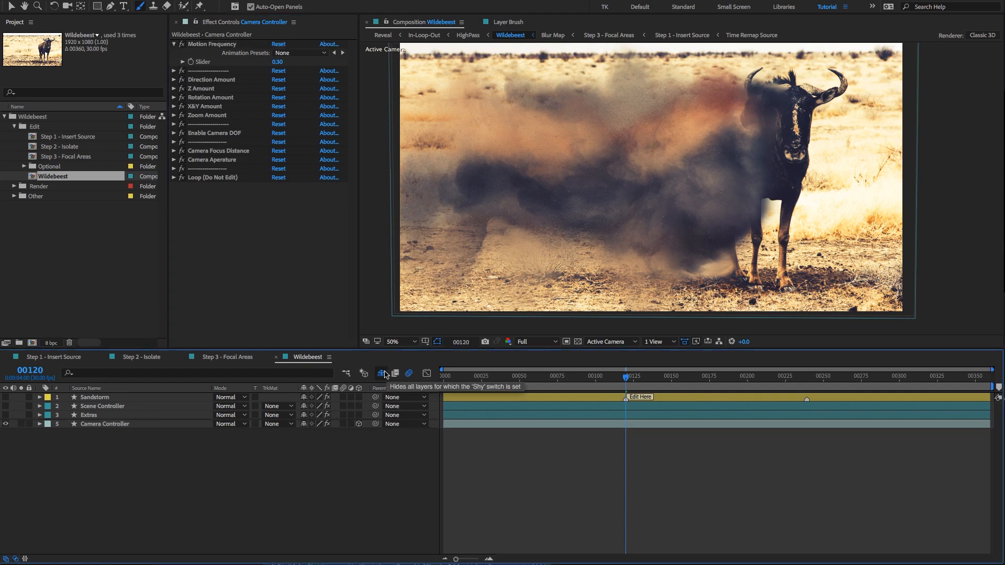
Show the hidden shy layers of the Wildebeest composition and select the red Step 1 - Insert Source layer
left_click(382, 373)
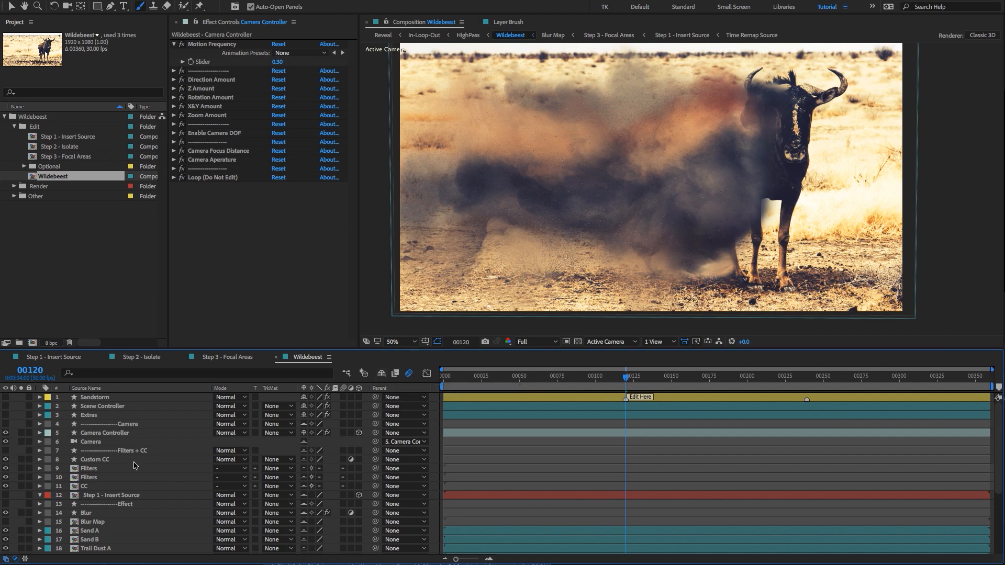
scroll(136, 460, "down", 4)
left_click(94, 461)
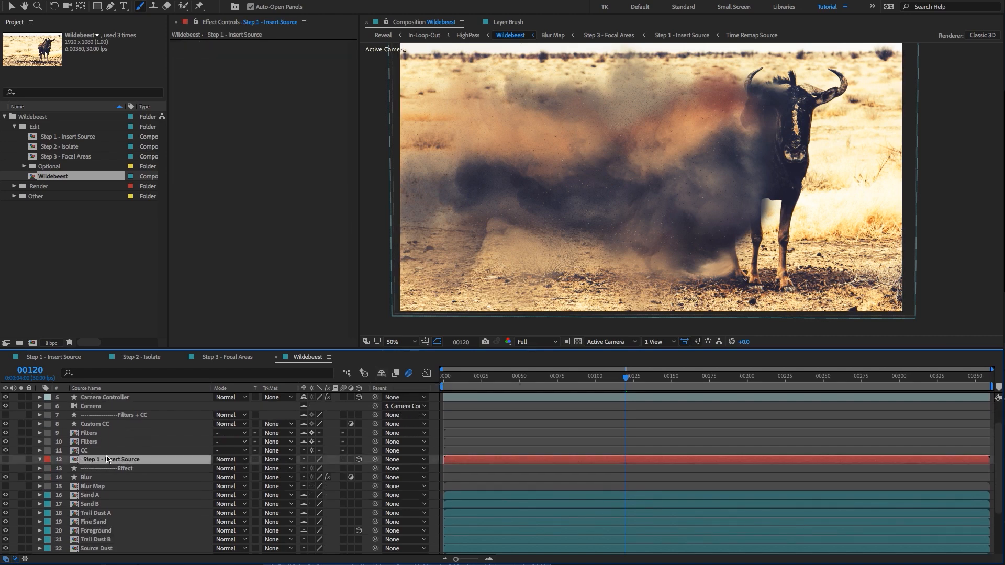
Switch the timeline's name column from source names to layer names
left_click(92, 389)
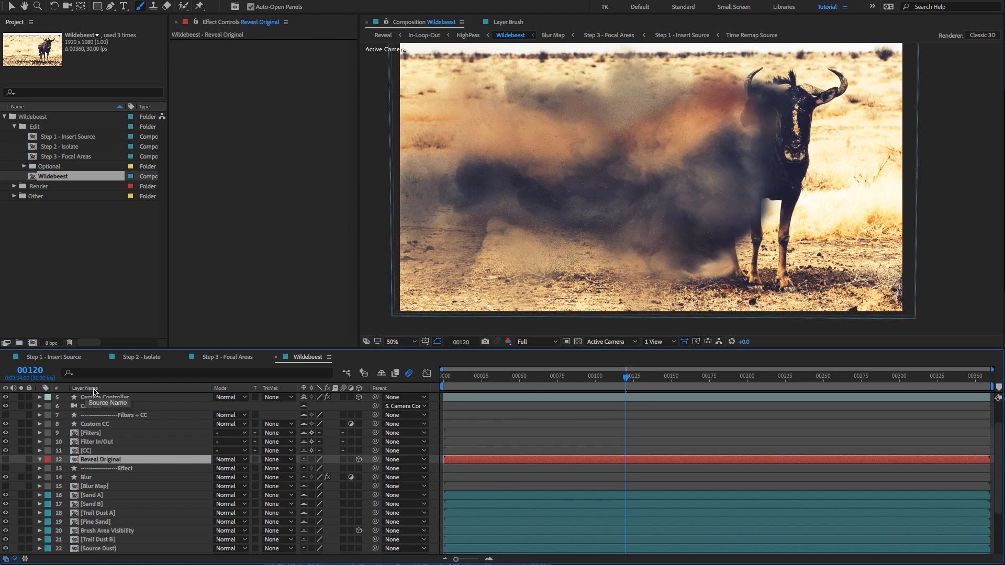
left_click(90, 389)
left_click(89, 389)
left_click(88, 389)
left_click(87, 388)
Turn the Reveal Original layer's visibility on and off again to compare the original photo with the effect
left_click(7, 459)
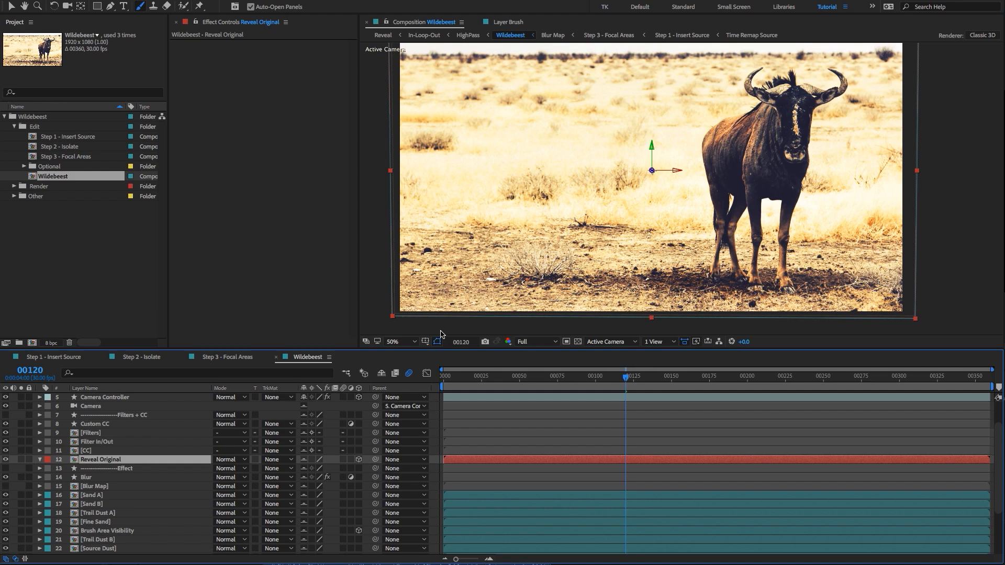
left_click(6, 460)
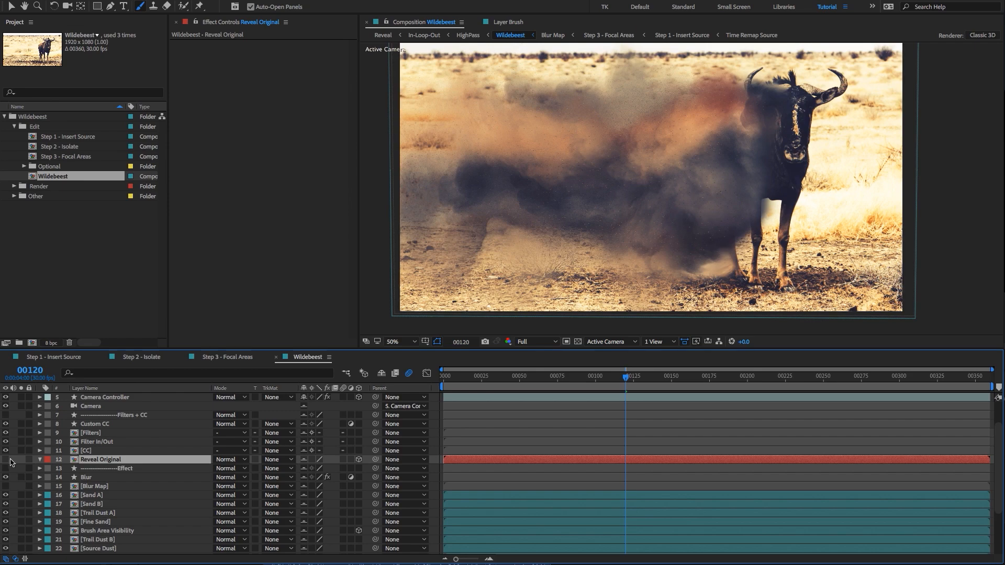
Make the Reveal Original layer visible and draw a closed Pen tool mask around the wildebeest's head and body
left_click(6, 459)
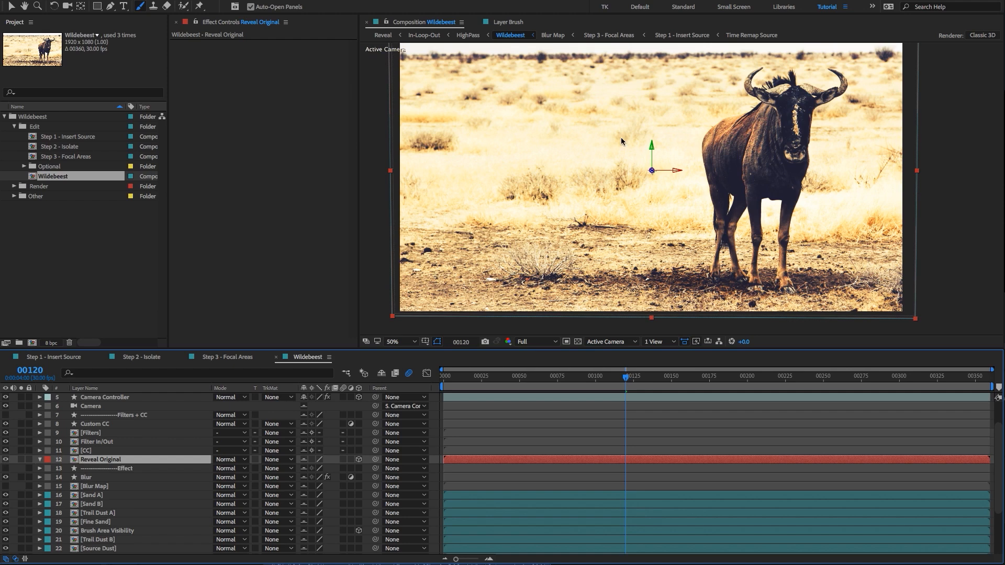
key("g")
left_click(795, 71)
left_click(722, 179)
left_click(719, 236)
left_click(764, 268)
left_click(813, 207)
left_click(828, 128)
left_click(828, 87)
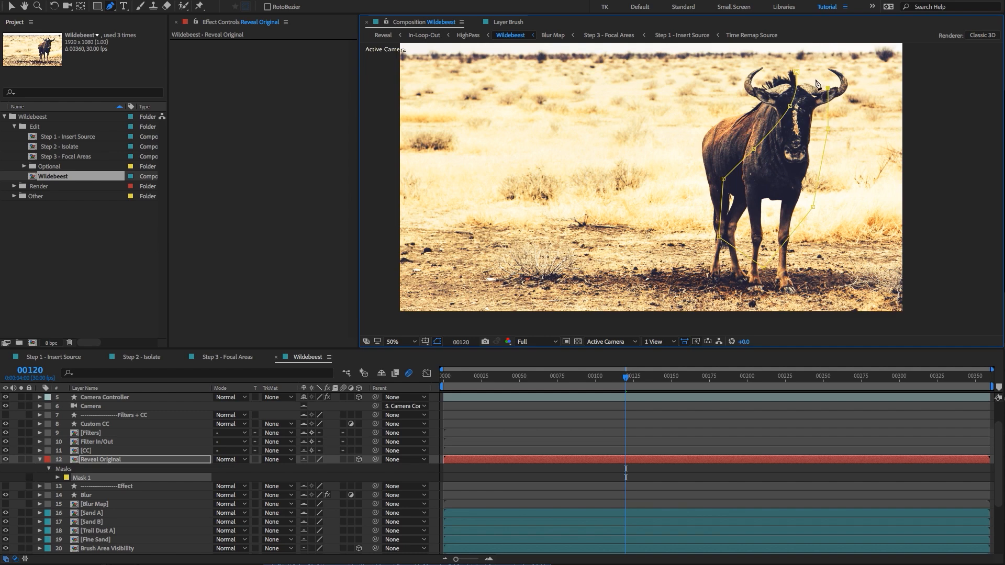
left_click(796, 73)
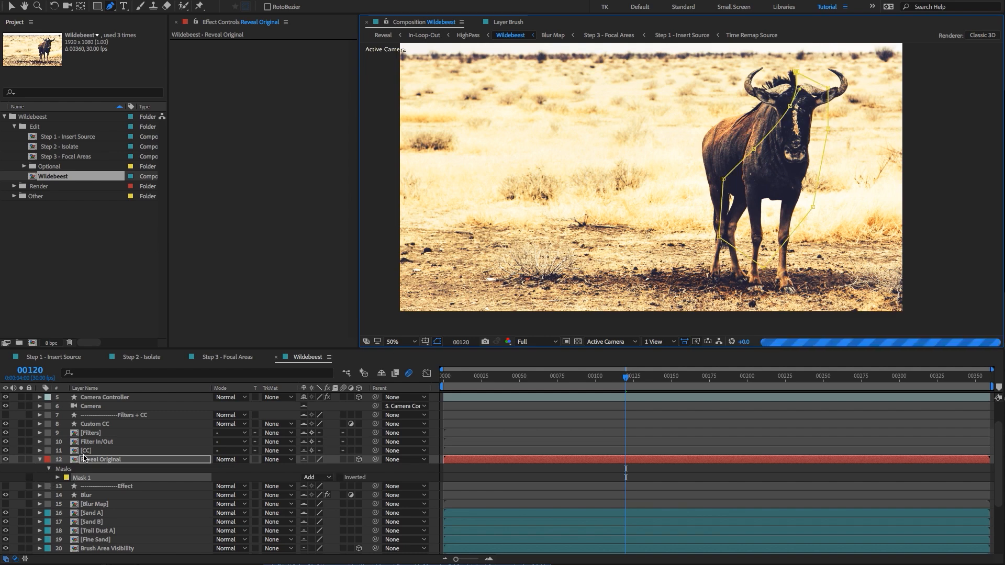
left_click(86, 460)
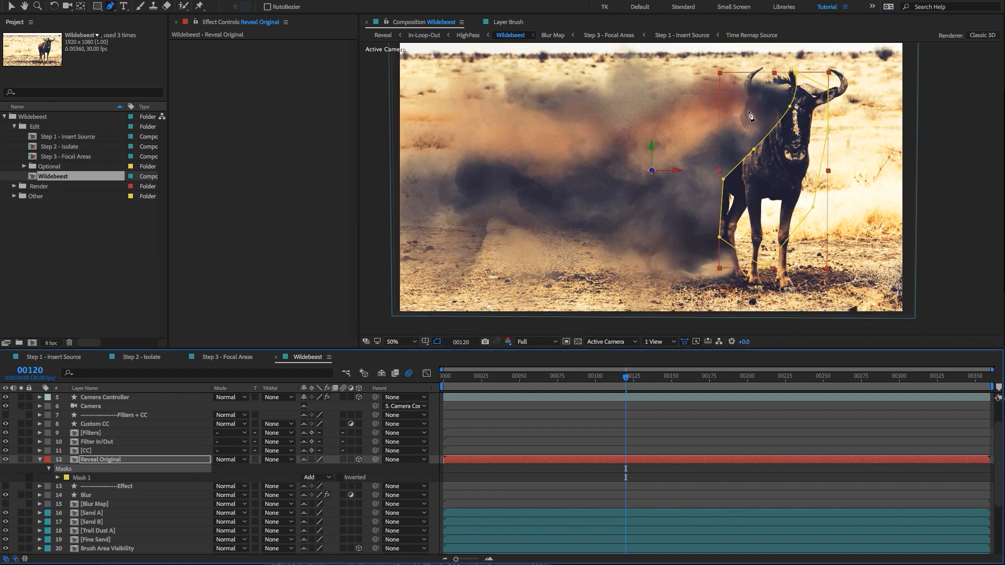
key("F2")
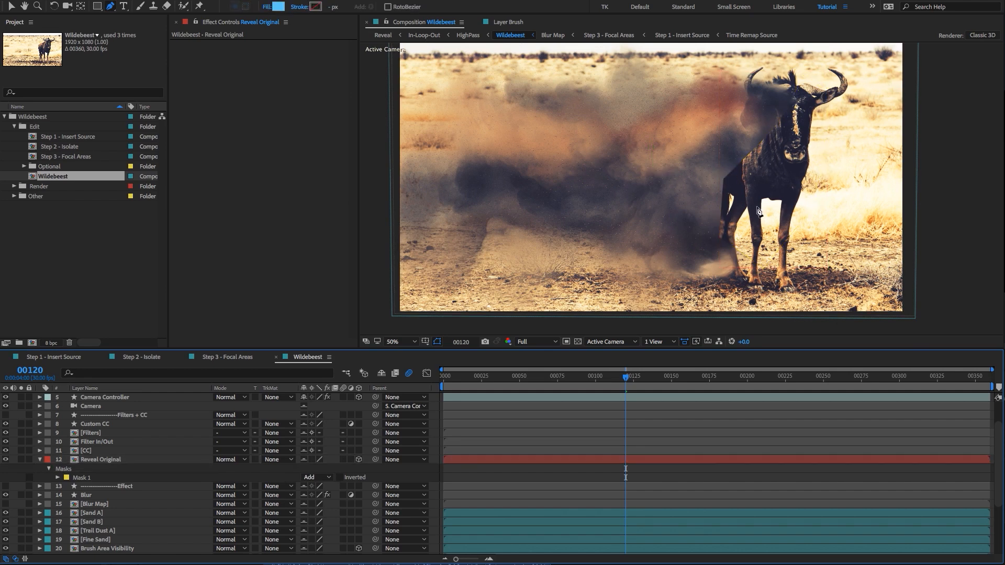
Expand the Mask 1 properties of the Reveal Original layer
left_click(87, 460)
left_click(80, 478)
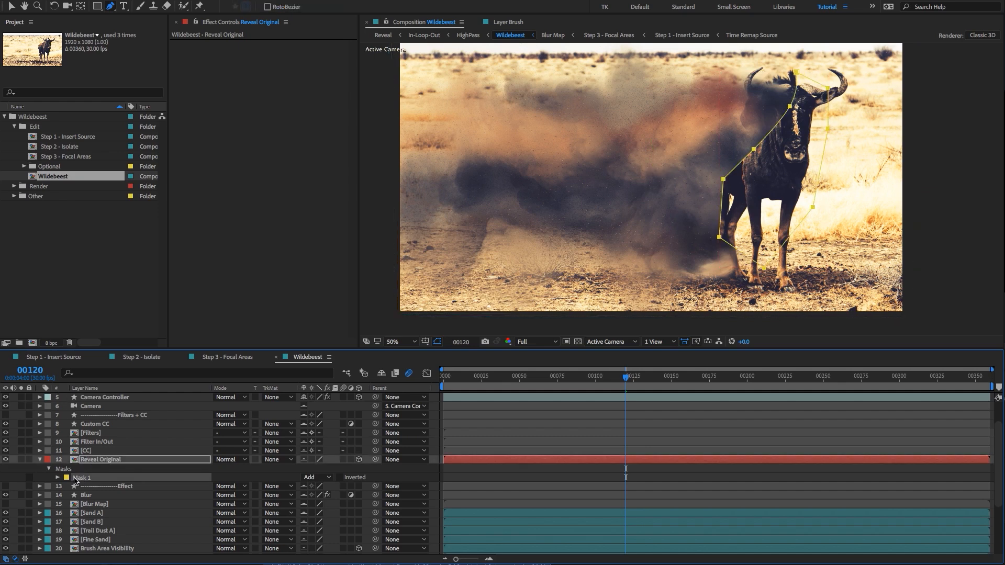
left_click(58, 477)
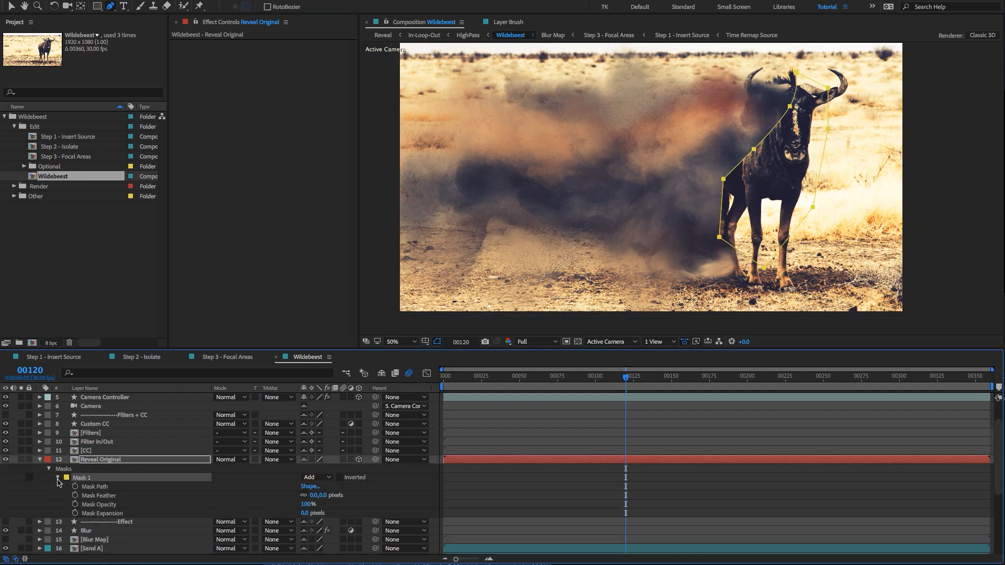
left_click(112, 497)
left_click(99, 461)
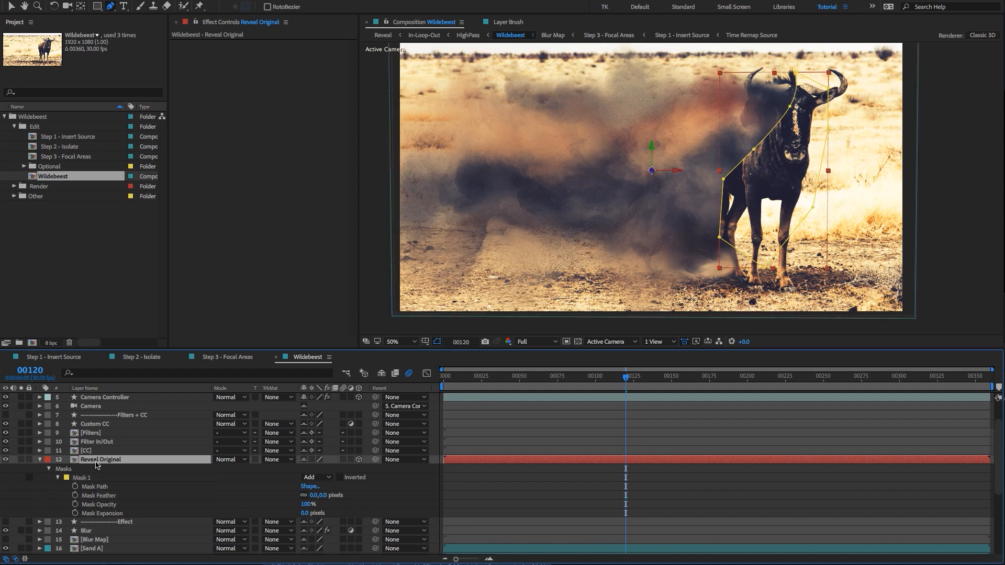
key("m")
key("m")
key("m")
key("m")
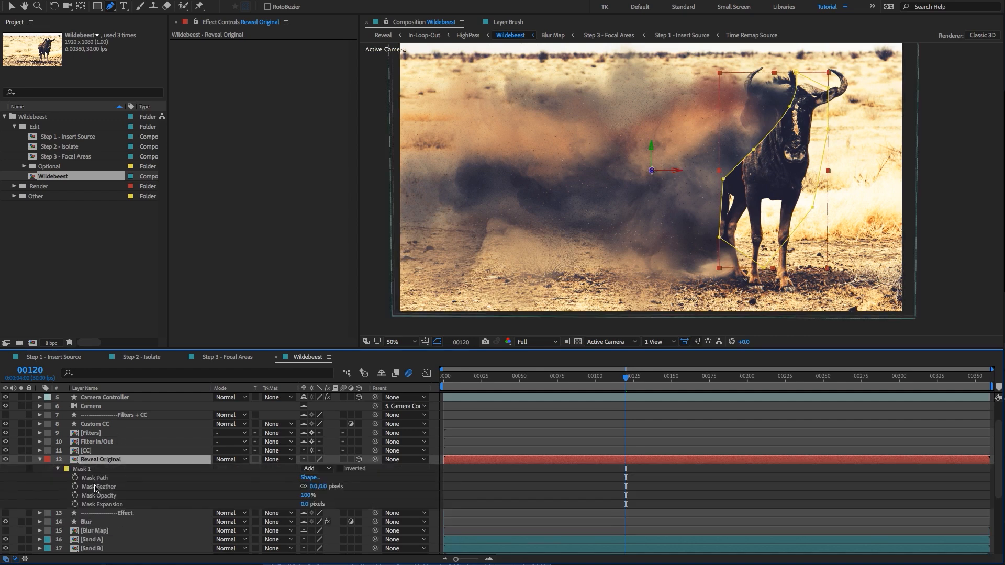
Set the Mask Feather of Mask 1 to 50 pixels
left_click(103, 486)
left_click(315, 486)
type("50")
key("Return")
left_click(407, 482)
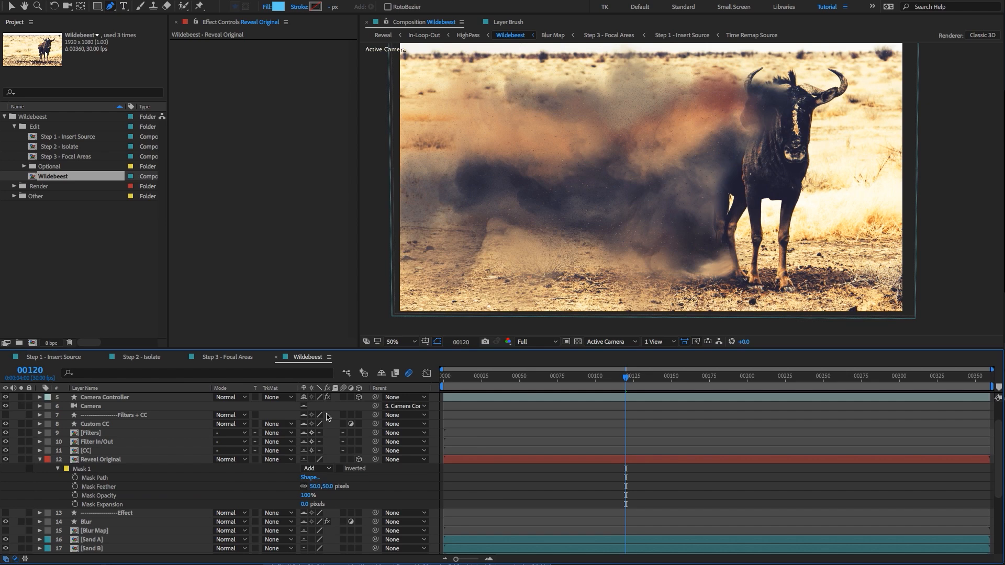
Increase the Mask Feather of Mask 1 to 100 pixels
left_click(327, 486)
type("100")
key("Return")
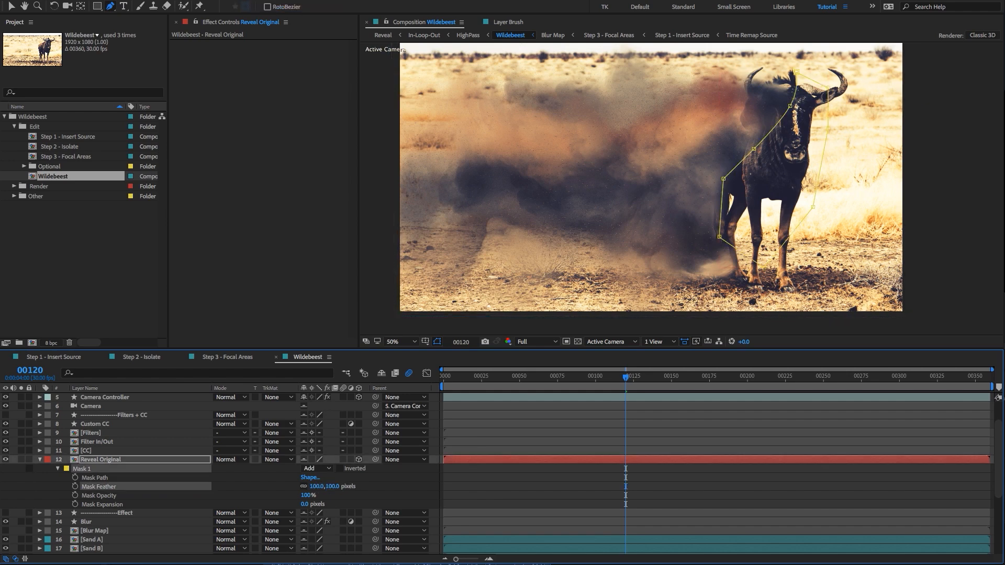
left_click(379, 500)
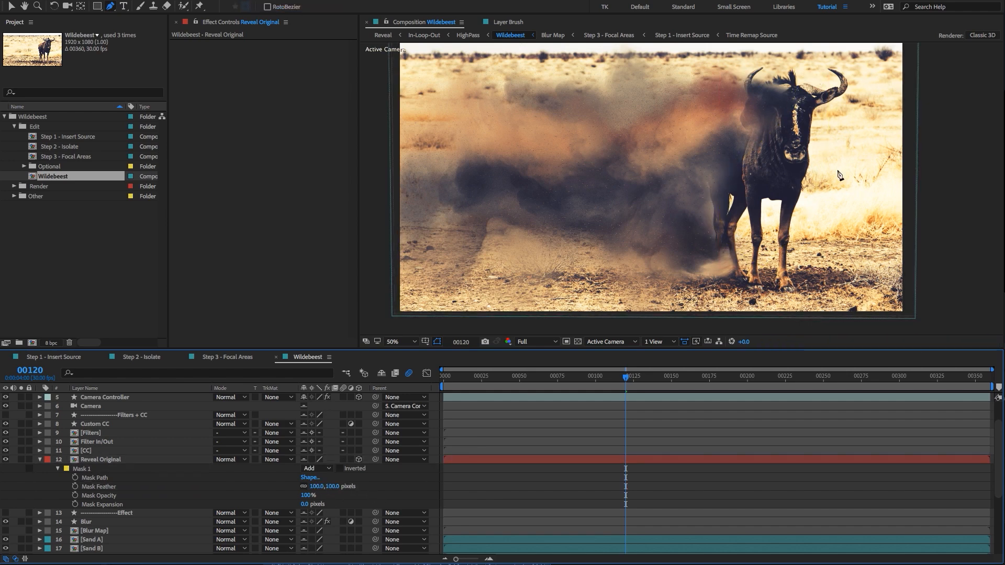
key("comma")
key("comma")
key("comma")
key("comma")
key("period")
key("period")
key("period")
key("period")
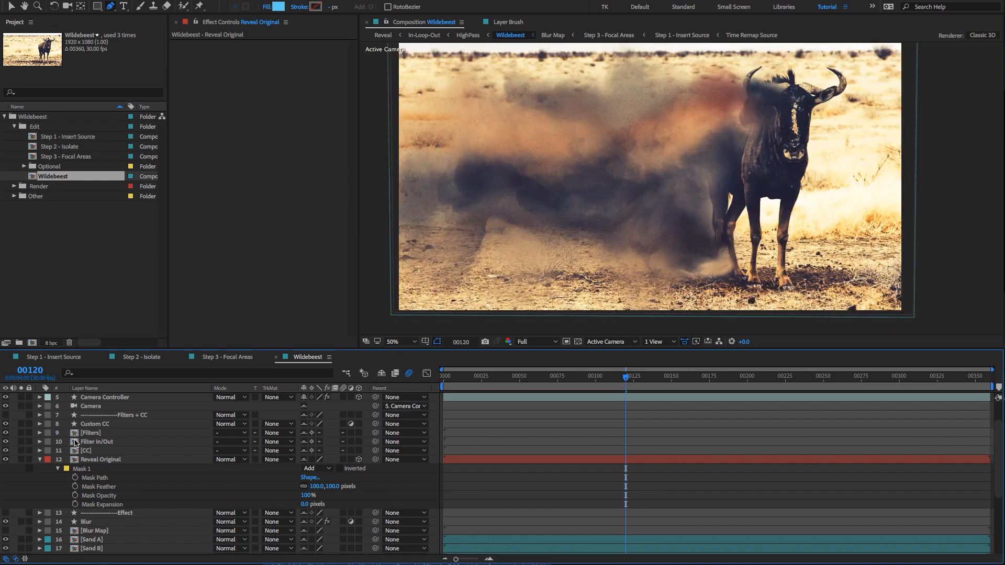
Move the two Mask 1 vertices behind the wildebeest's hindquarters slightly inward, away from the sandstorm
left_click(104, 461)
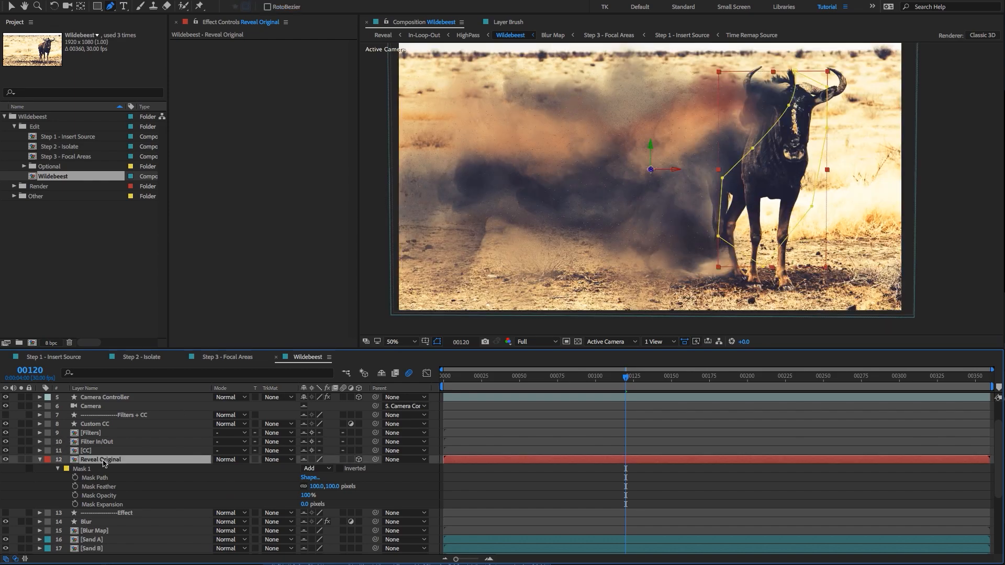
left_click(722, 179)
left_click(723, 179)
left_click_drag(721, 236, 731, 237)
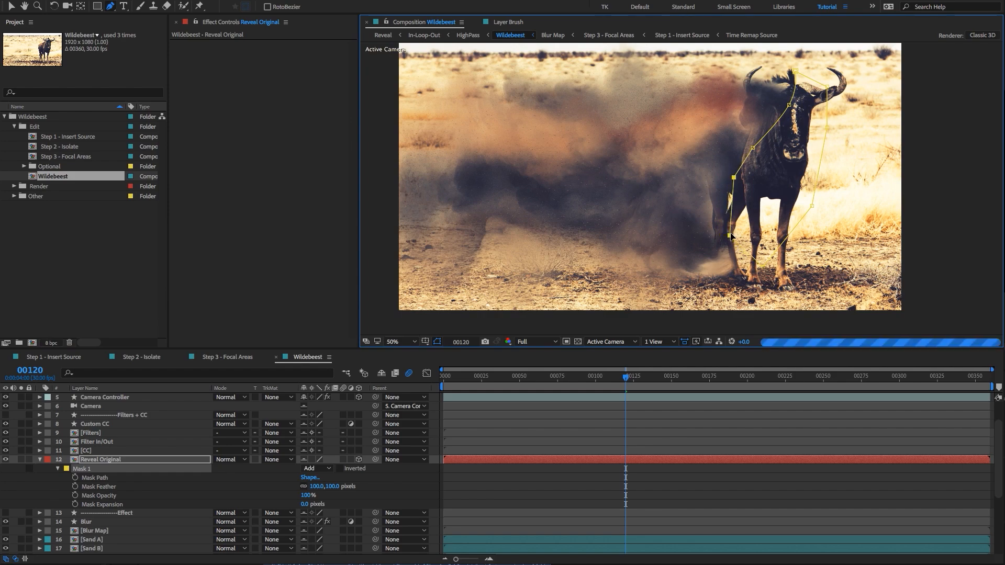
left_click(416, 476)
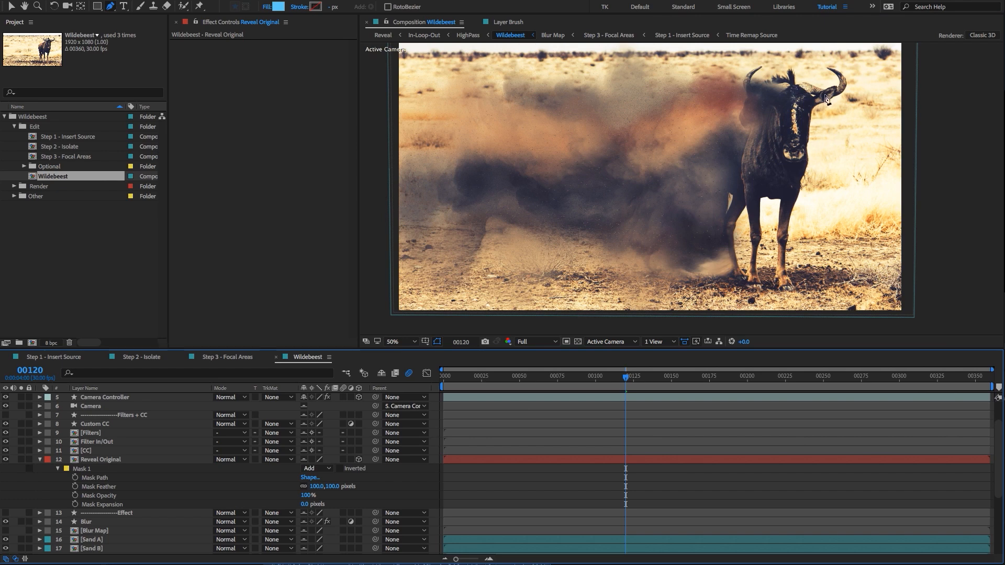
Collapse the Reveal Original layer and hide the shy layers of the Wildebeest composition
left_click(101, 459)
left_click(40, 459)
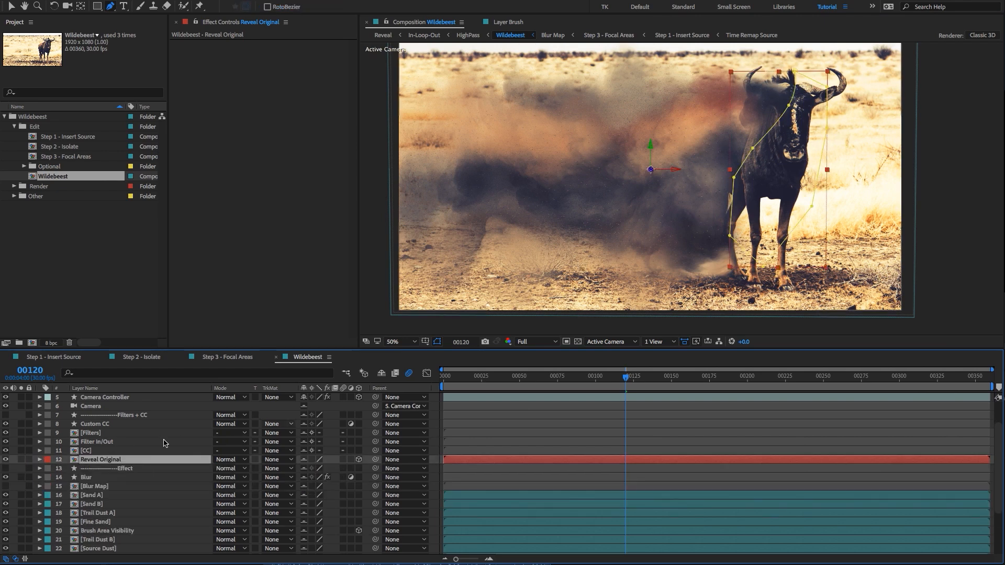
scroll(131, 442, "down", 5)
scroll(130, 443, "up", 4)
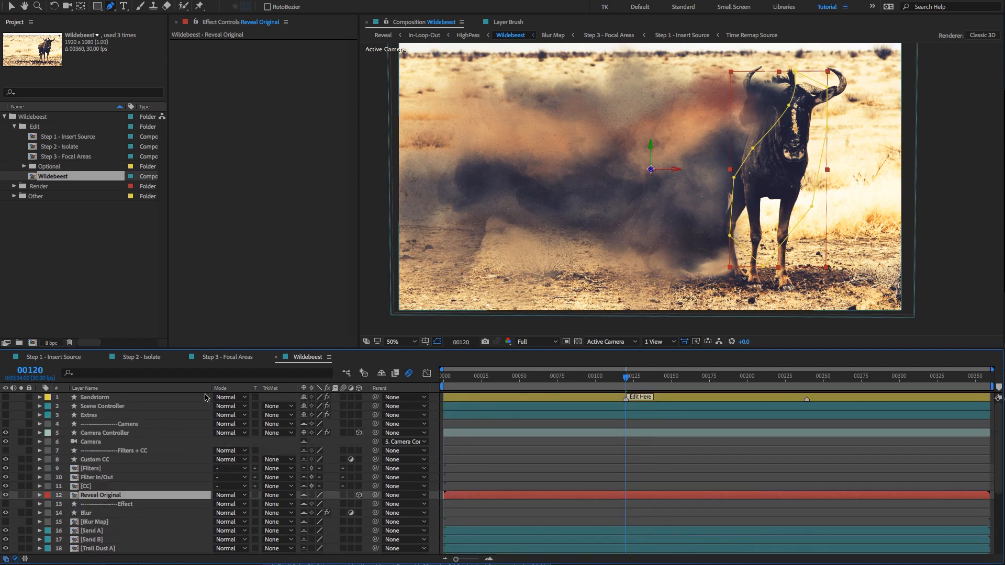
left_click(382, 373)
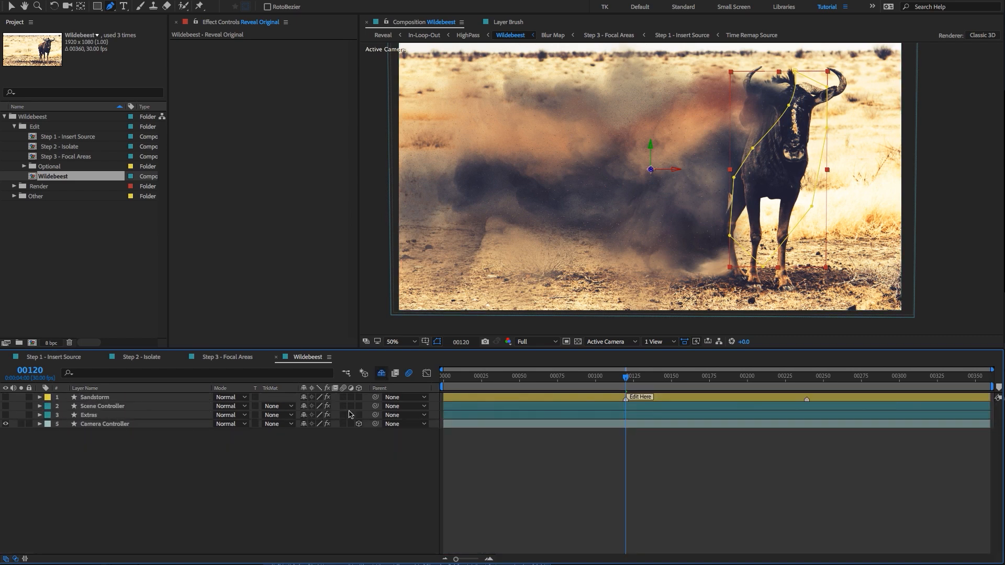
left_click(293, 500)
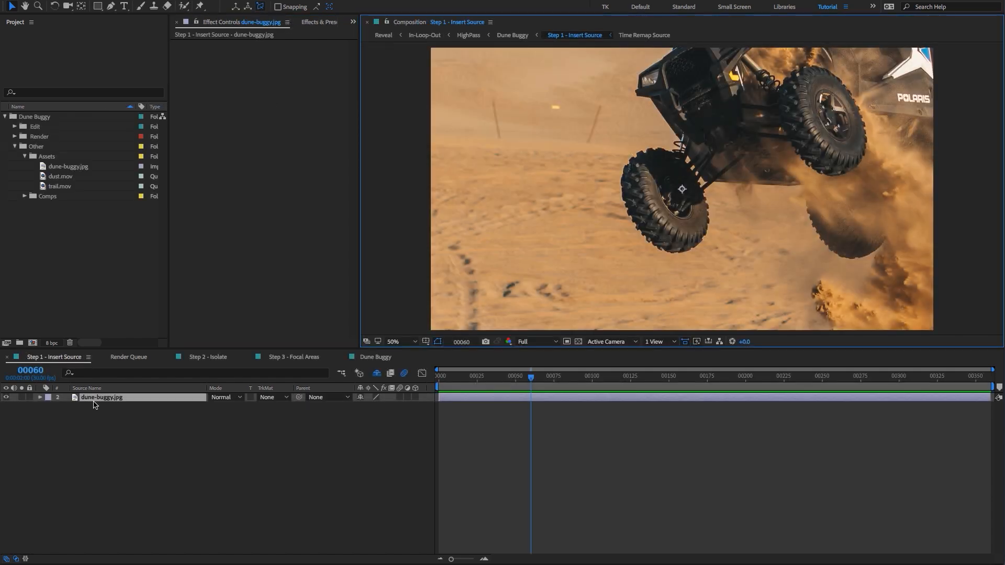
Scale the dune-buggy.jpg layer in Step 1 - Insert Source to 70% and reposition it so the whole buggy is framed
left_click(100, 400)
key("s")
left_click_drag(371, 406, 354, 406)
left_click_drag(798, 64, 708, 127)
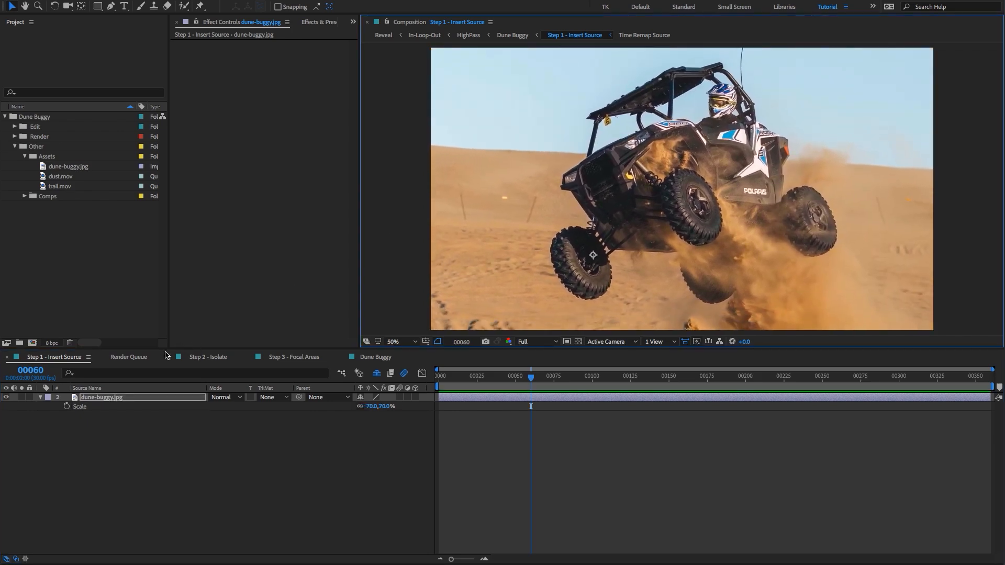
Close the Render Queue and open the Brush layer of Step 2 - Isolate at frame 0 for painting with the Brush tool
left_click(103, 357)
left_click(155, 360)
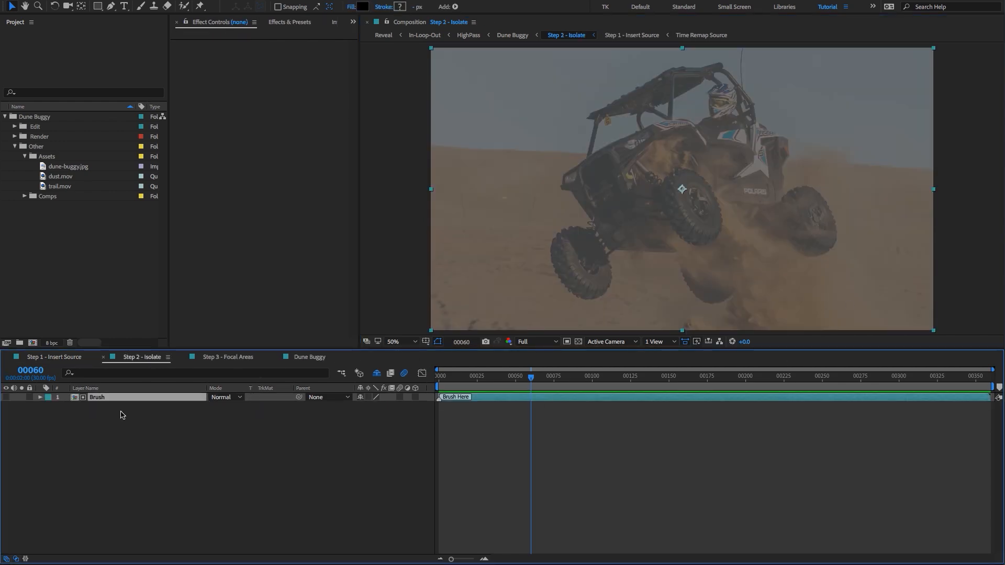
key("ctrl+b")
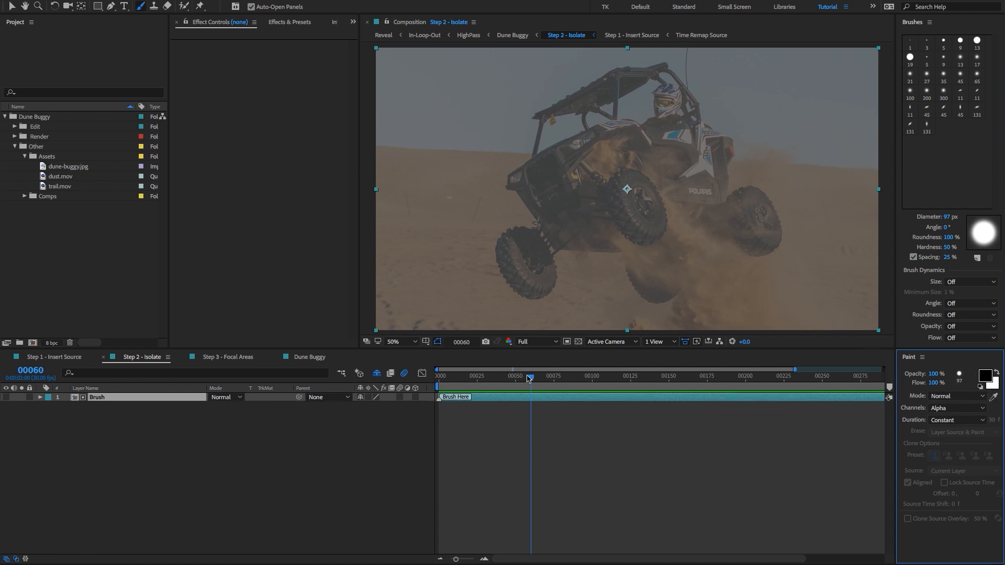
left_click_drag(531, 378, 417, 380)
double_click(158, 396)
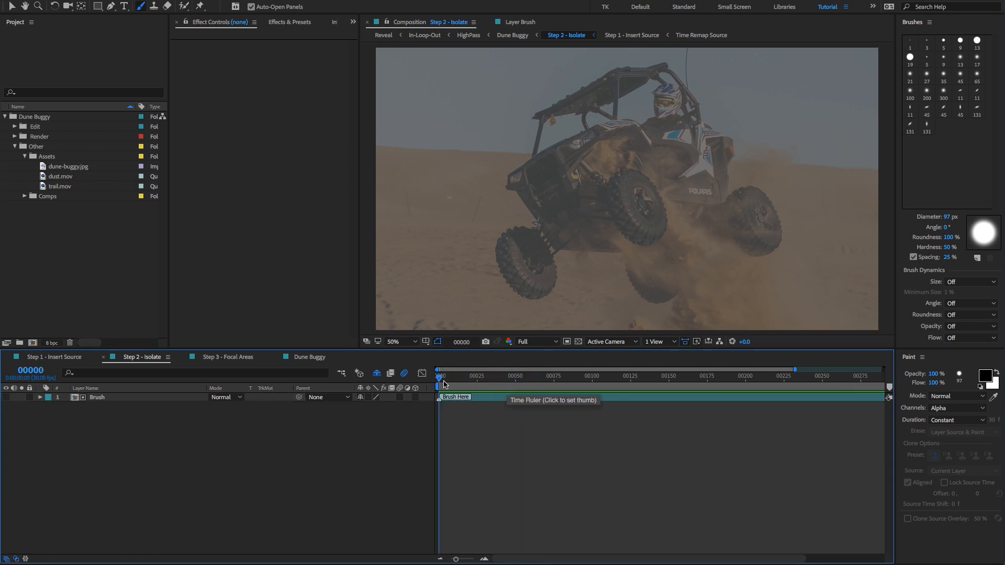
left_click(97, 397)
double_click(107, 398)
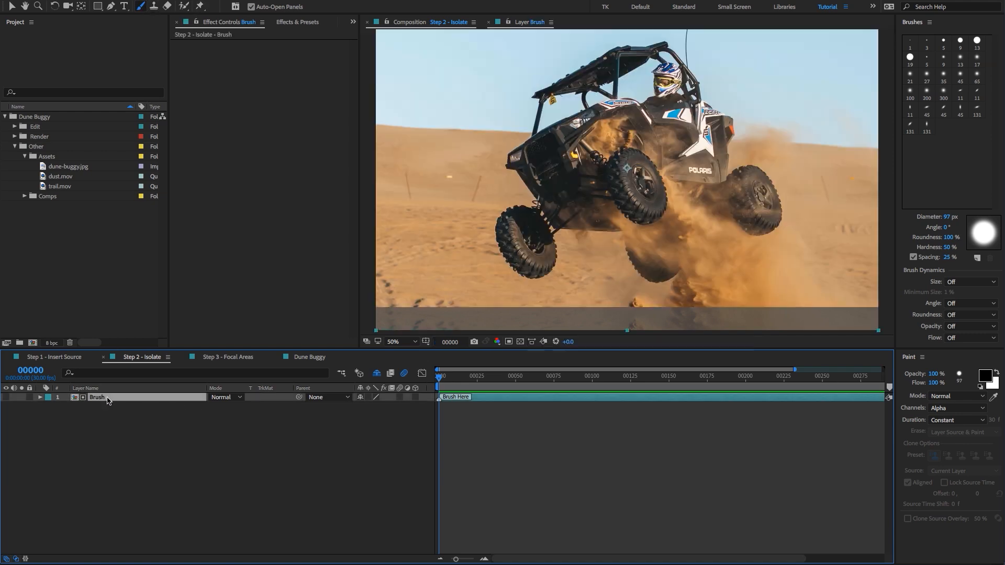
Paint the isolation mask around the buggy's front wheel and over the dust beneath it, with the red alpha overlay shown
mouse_move(609, 137)
left_mouse_down()
mouse_move(584, 177)
mouse_move(594, 200)
left_mouse_up()
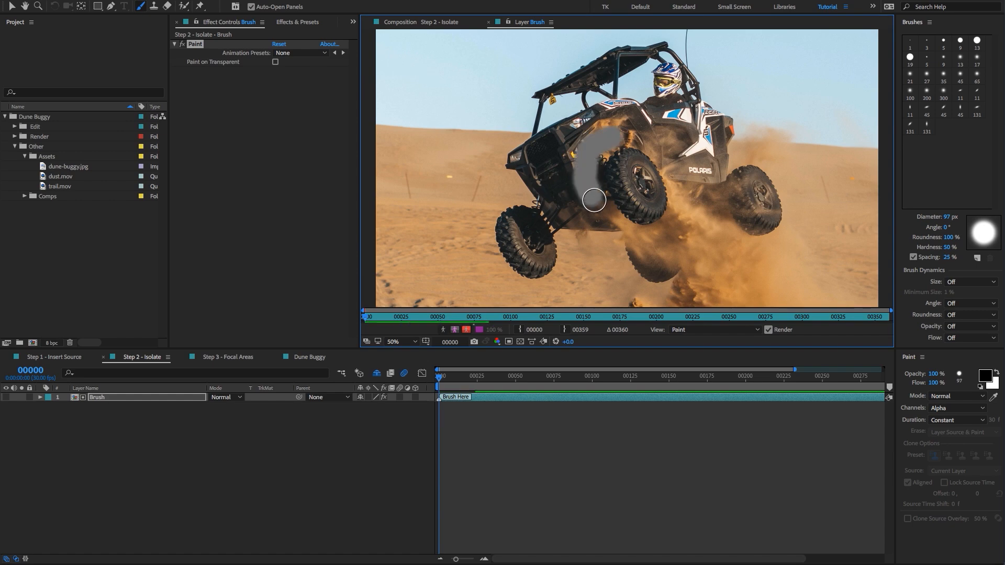
left_click(466, 329)
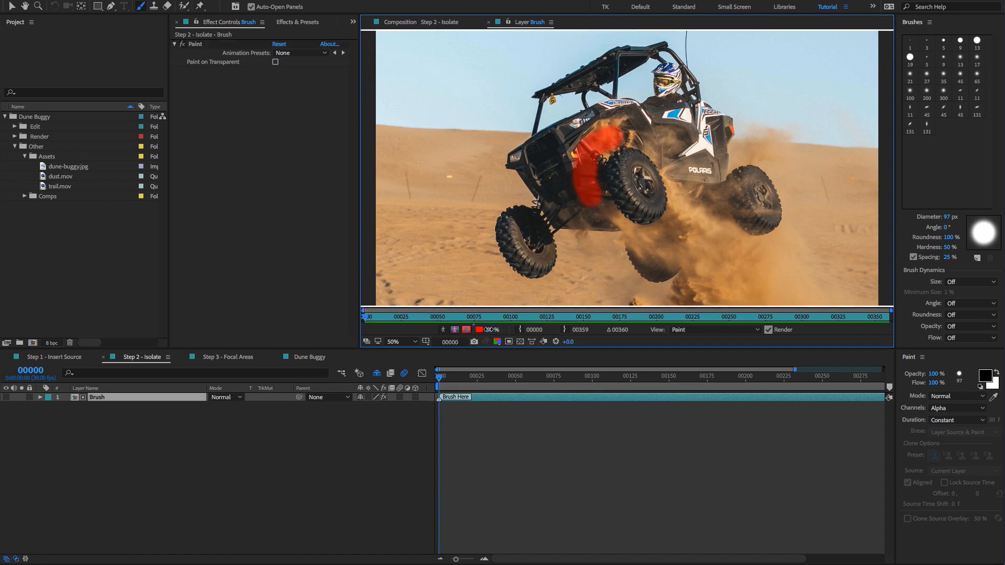
mouse_move(586, 199)
left_mouse_down()
mouse_move(625, 233)
mouse_move(681, 175)
mouse_move(623, 139)
mouse_move(686, 172)
mouse_move(698, 239)
mouse_move(652, 227)
mouse_move(655, 237)
mouse_move(683, 236)
mouse_move(701, 191)
mouse_move(713, 199)
mouse_move(668, 236)
left_mouse_up()
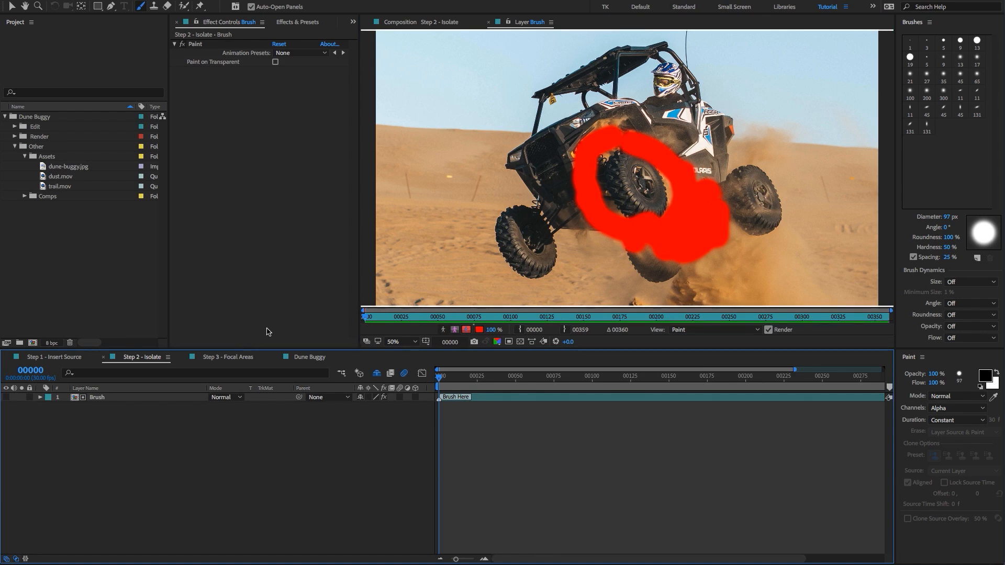
Open the Brush layer of Step 3 - Focal Areas at frame 0 for painting with the Brush tool
left_click(229, 359)
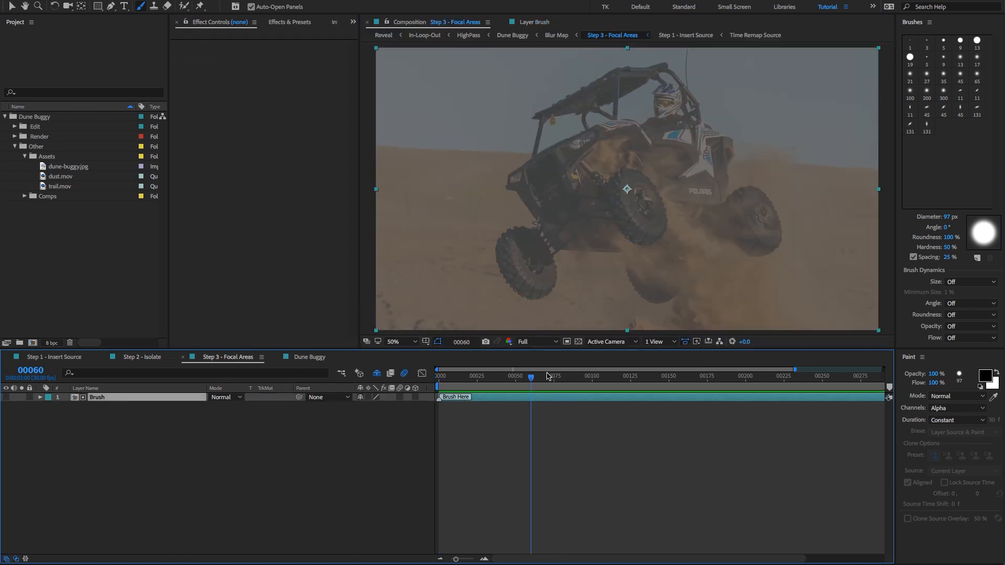
mouse_move(532, 377)
left_mouse_down()
mouse_move(585, 381)
mouse_move(179, 392)
left_mouse_up()
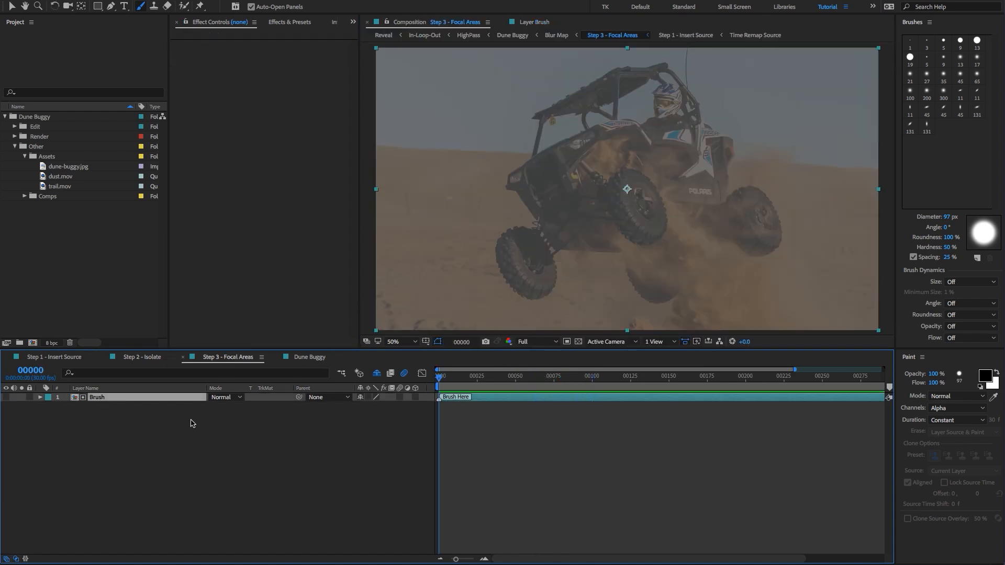
key("ctrl+b")
key("ctrl+b")
key("ctrl+b")
key("ctrl+b")
double_click(105, 398)
Enlarge the brush to a diameter of 281 px and paint over the entire buggy as the focal area
left_click_drag(543, 175, 565, 173, "ctrl")
left_click_drag(540, 97, 660, 65)
mouse_move(583, 110)
left_mouse_down()
mouse_move(516, 194)
mouse_move(577, 147)
mouse_move(513, 231)
mouse_move(542, 247)
mouse_move(611, 193)
mouse_move(630, 231)
mouse_move(699, 254)
mouse_move(756, 219)
mouse_move(724, 185)
mouse_move(670, 80)
mouse_move(603, 172)
mouse_move(664, 145)
mouse_move(695, 218)
mouse_move(617, 195)
mouse_move(539, 242)
left_mouse_up()
left_click(301, 525)
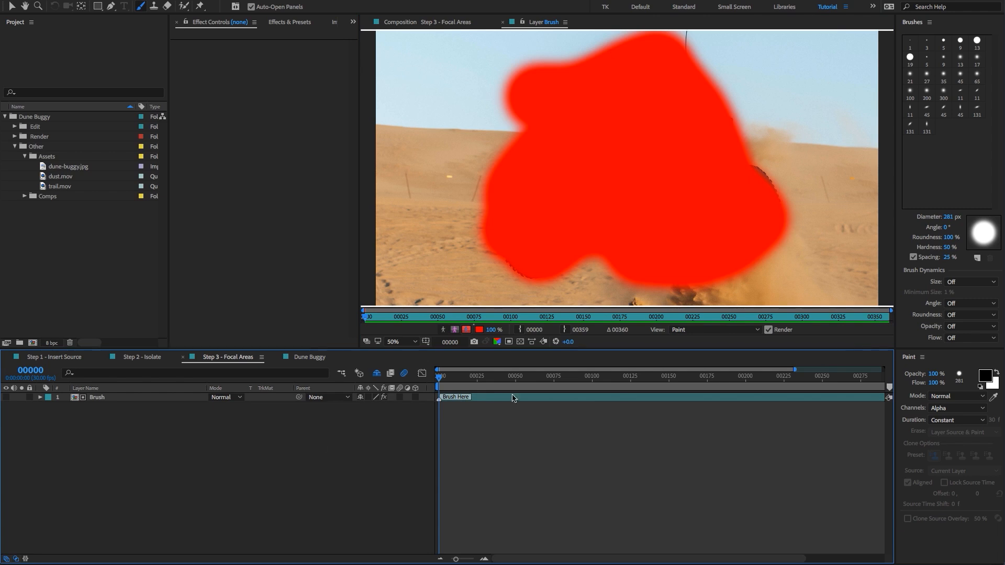
In the Dune Buggy composition at frame 120, set the Sandstorm layer's Angle to 150°
left_click(312, 358)
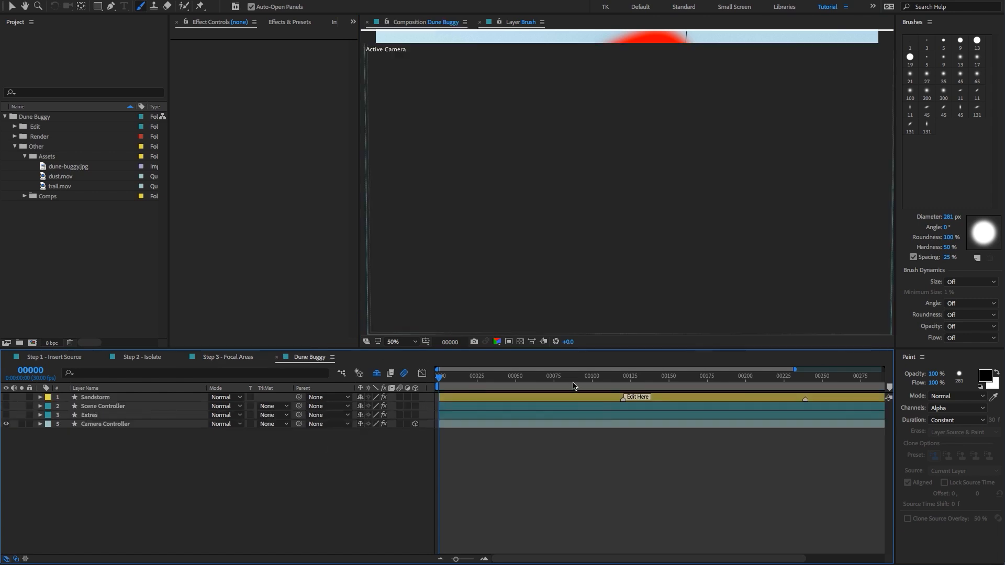
left_click_drag(609, 377, 623, 381)
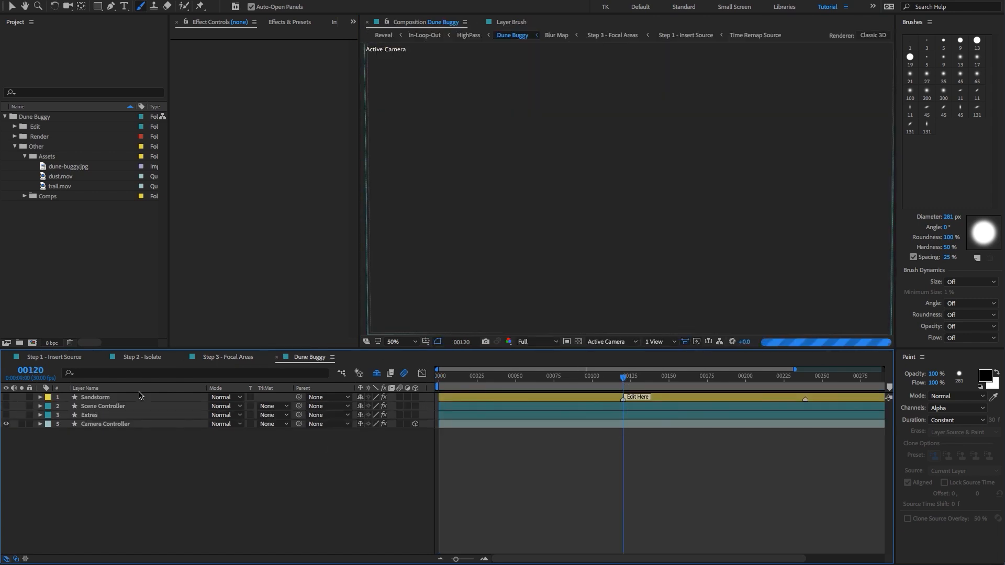
left_click(97, 398)
left_click_drag(289, 77, 287, 94)
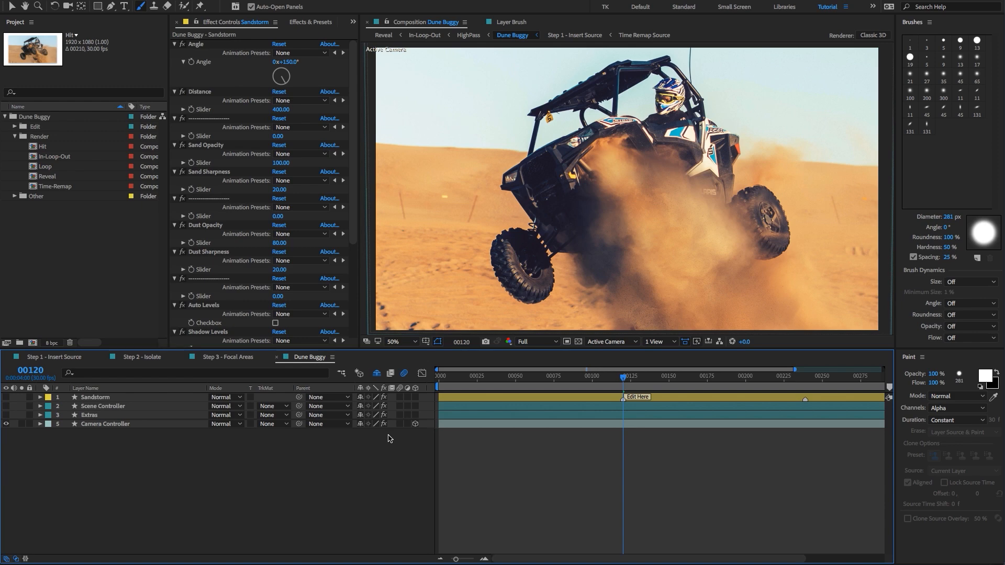
left_click(24, 127)
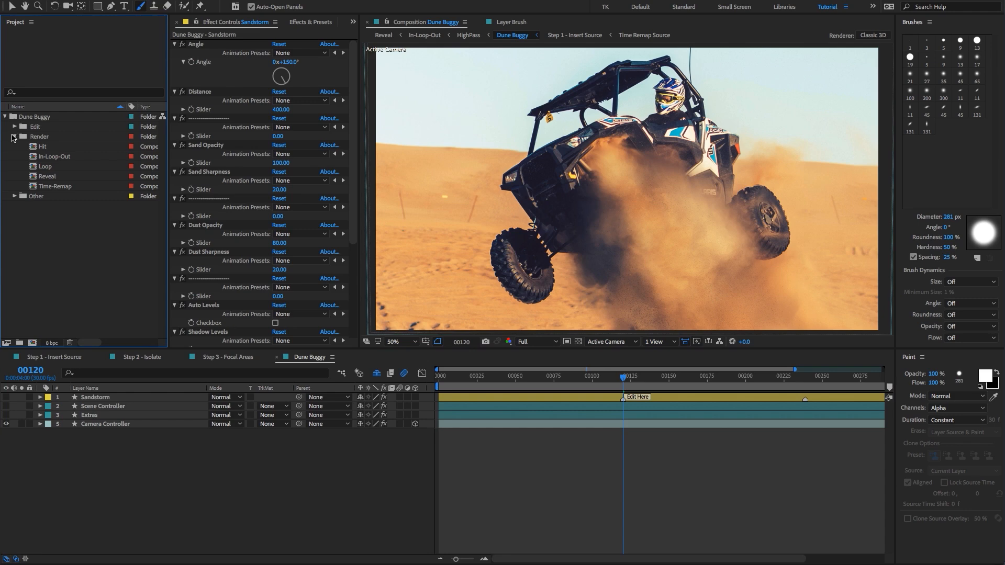
Examine the Hit, In-Loop-Out, Loop, Reveal and Time-Remap compositions in the project's Render folder
left_click(13, 137)
left_click(26, 137)
left_click(14, 136)
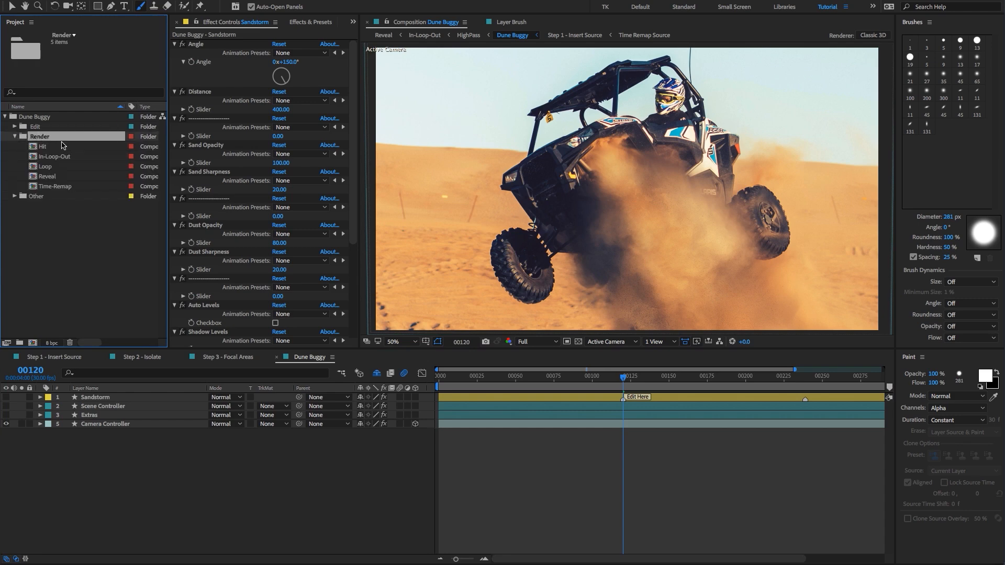
left_click(59, 144)
left_click(61, 157)
left_click(58, 166)
left_click(56, 177)
left_click(58, 188)
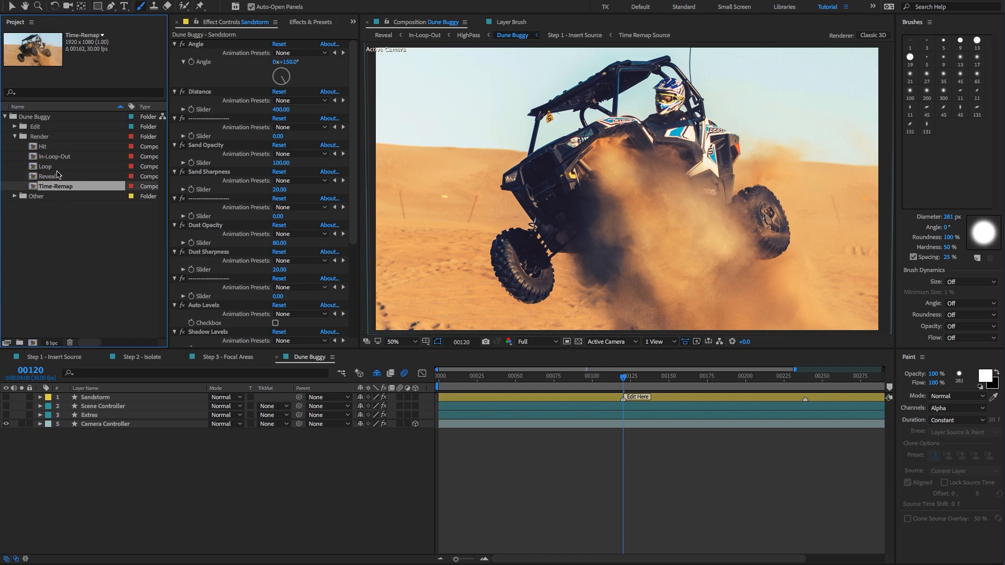
left_click(59, 176)
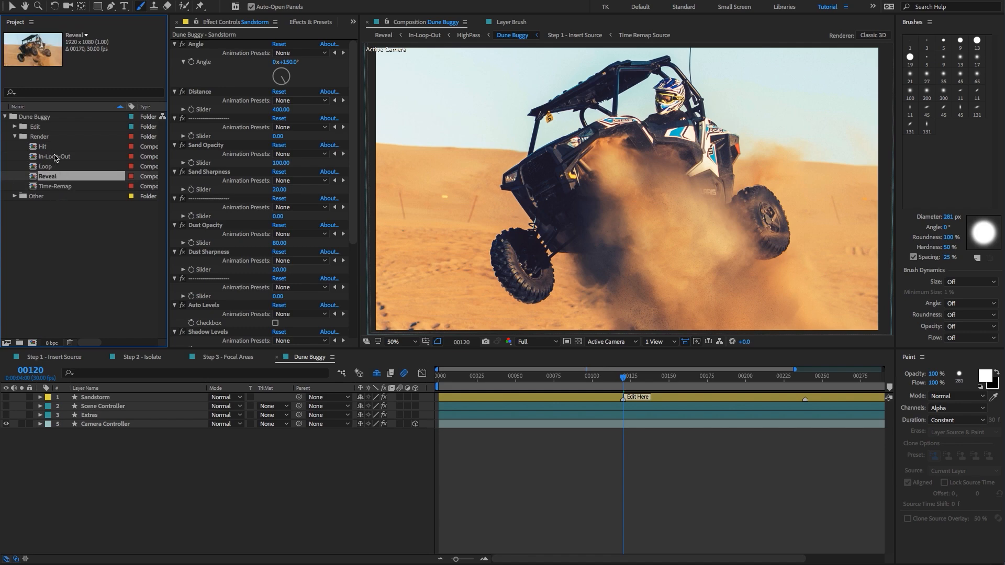
Add the Hit composition to the Render Queue
left_click(42, 148)
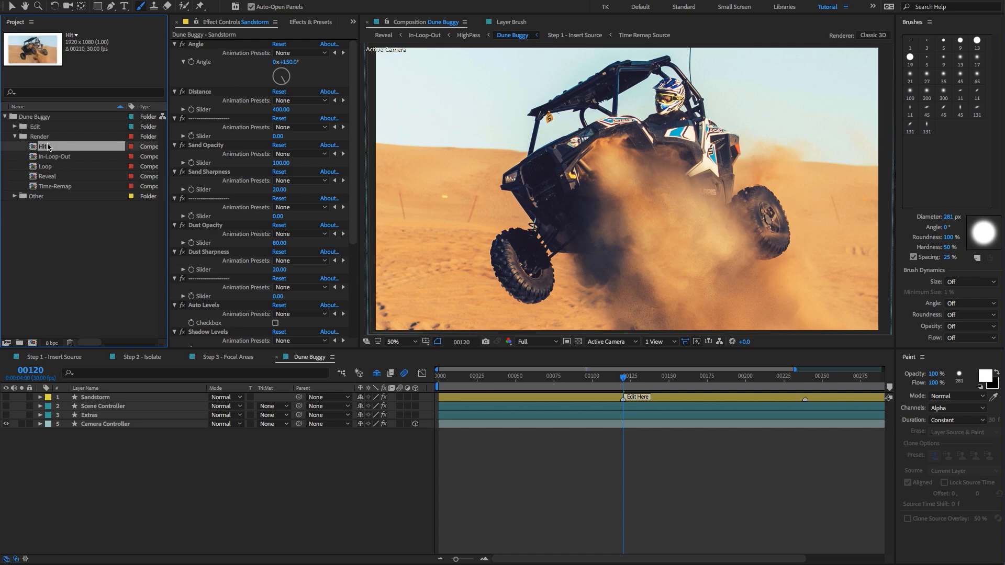
left_click(20, 1)
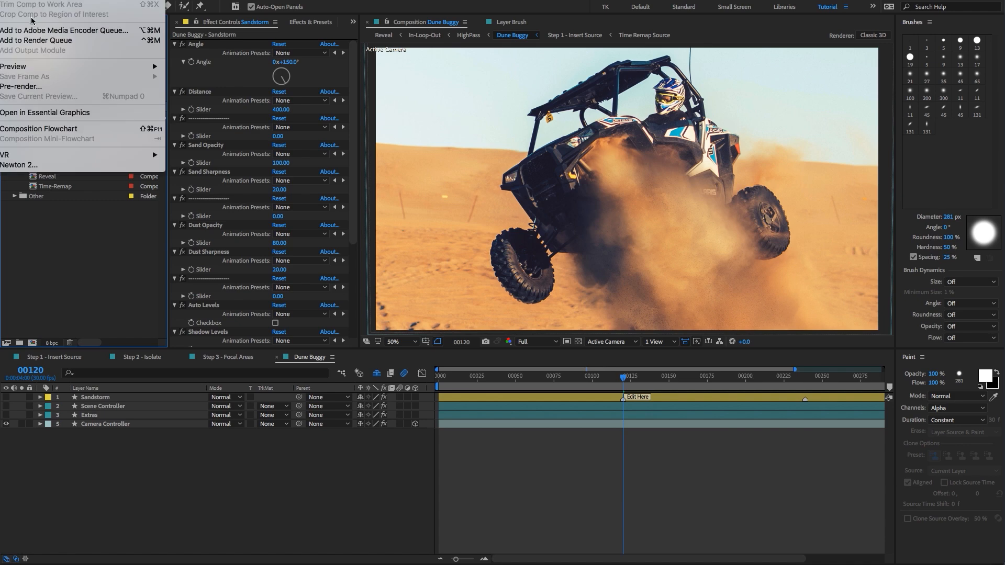
left_click(32, 41)
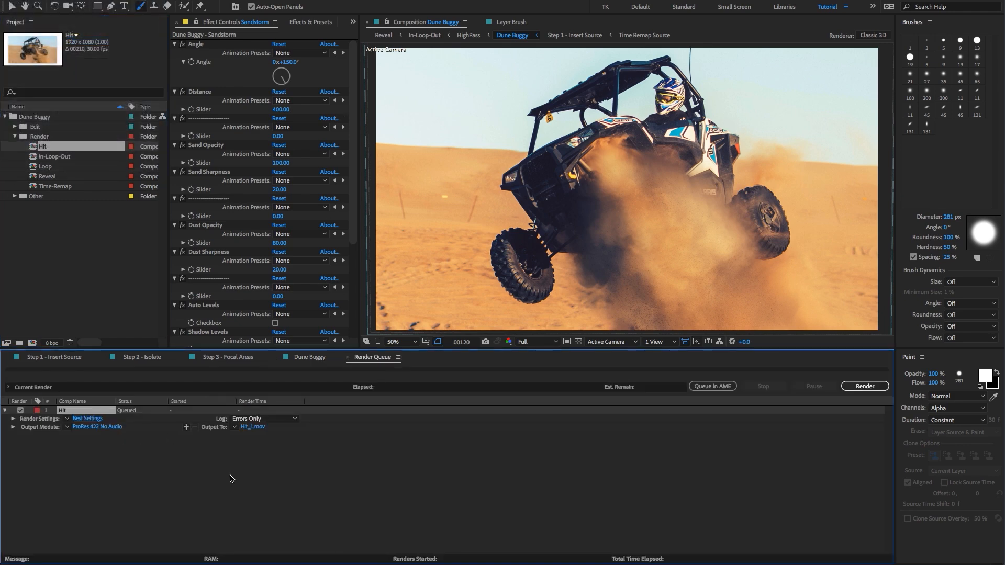
left_click(212, 474)
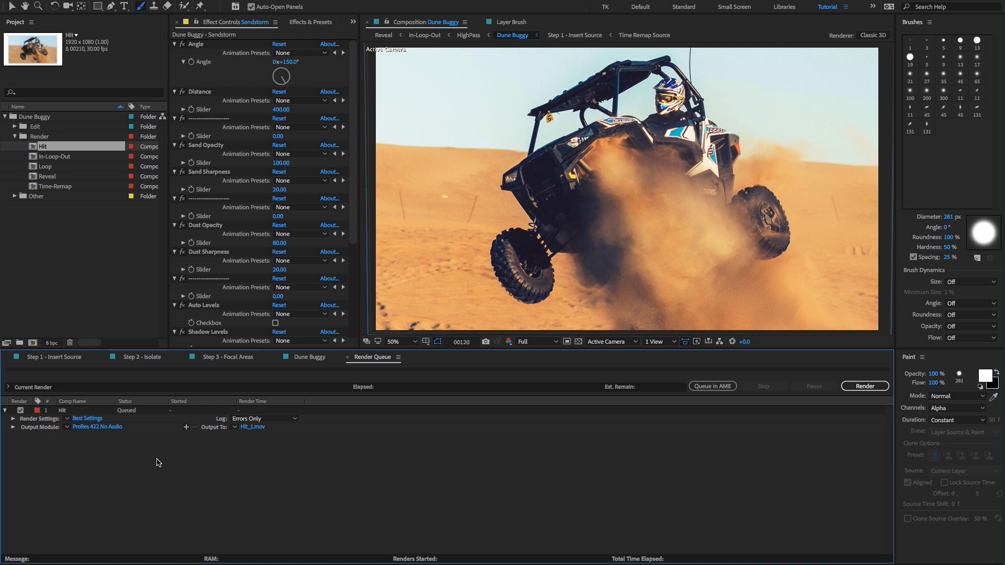
Configure Hit's output module as QuickTime with the Apple ProRes 422 codec, and check the output file's save location
left_click(89, 428)
left_click(455, 133)
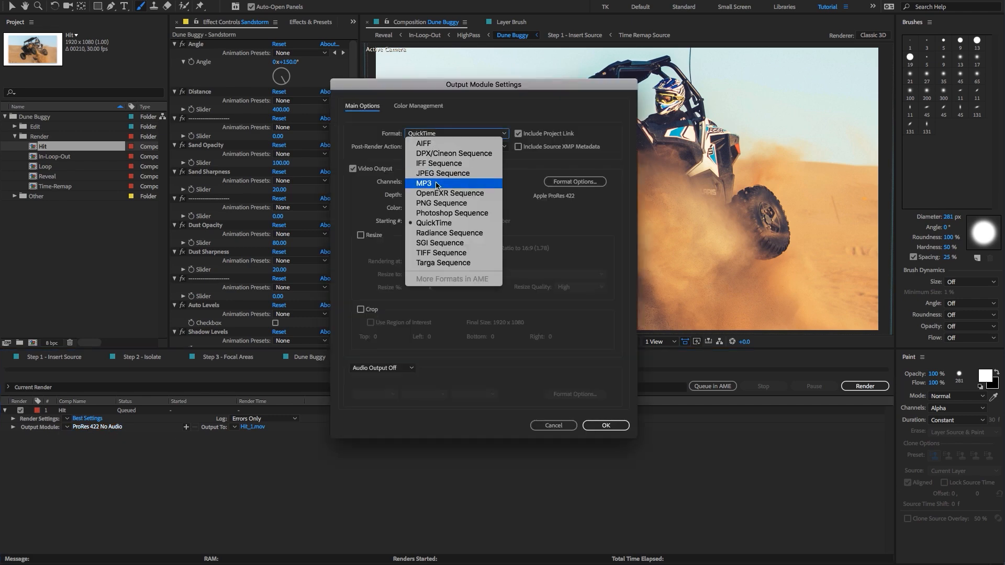
left_click(434, 222)
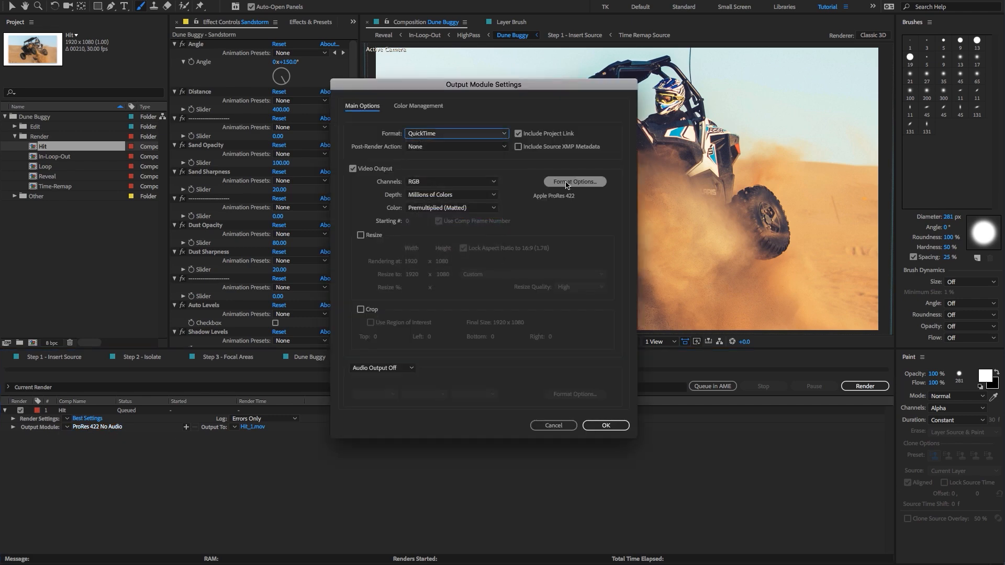
left_click(567, 182)
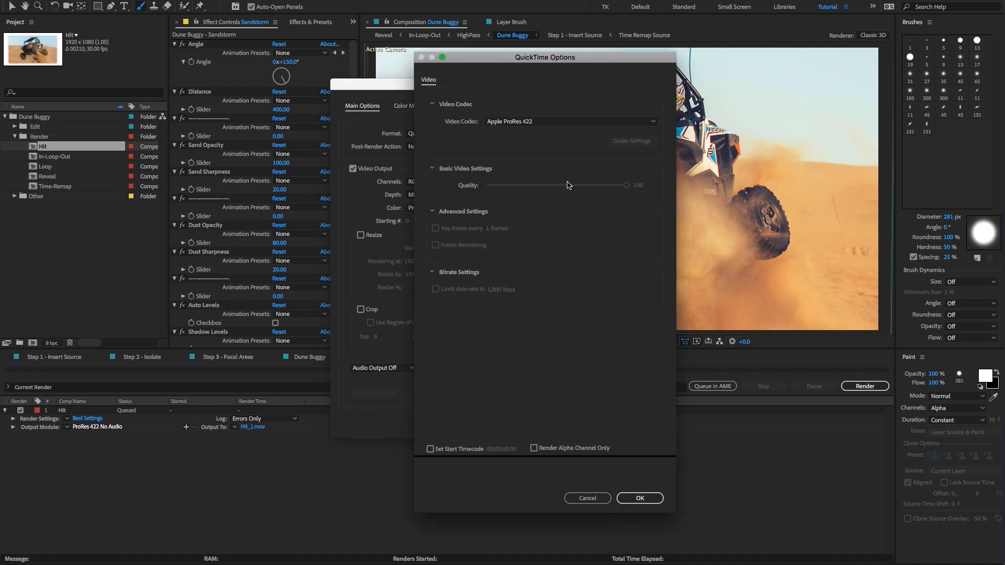
left_click(534, 123)
left_click(514, 100)
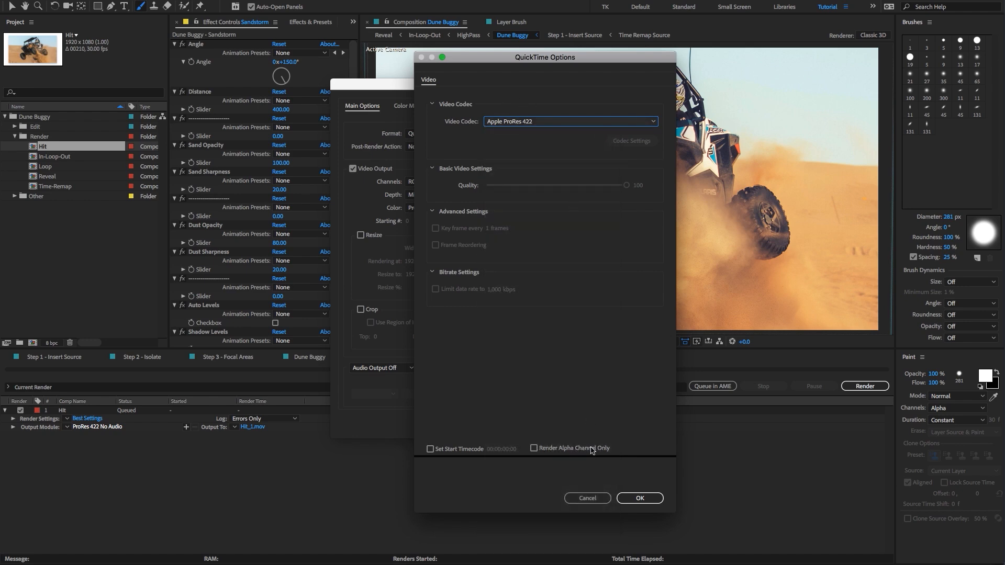
left_click(533, 118)
left_click(653, 392)
left_click(581, 500)
left_click(605, 425)
left_click(258, 427)
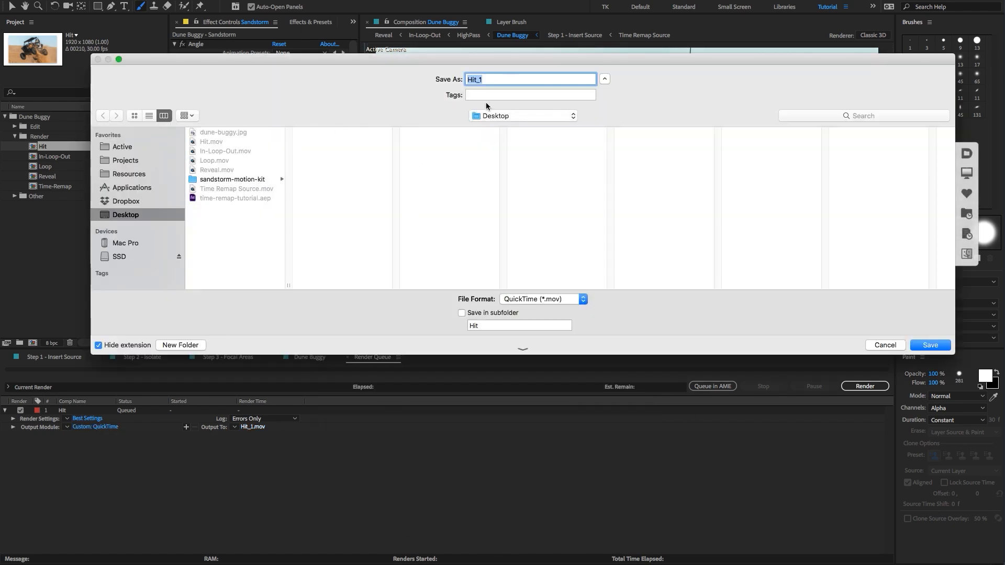
left_click(879, 340)
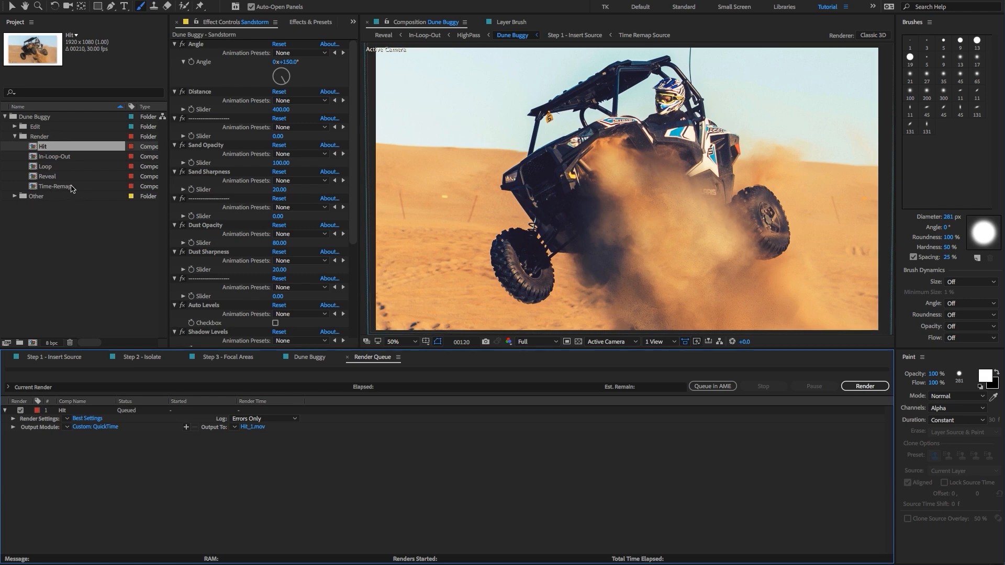
Switch to Premiere Pro and look through the rendered Hit, In-Loop-Out, Loop and Reveal clips in the Examples bin
left_click(23, 266)
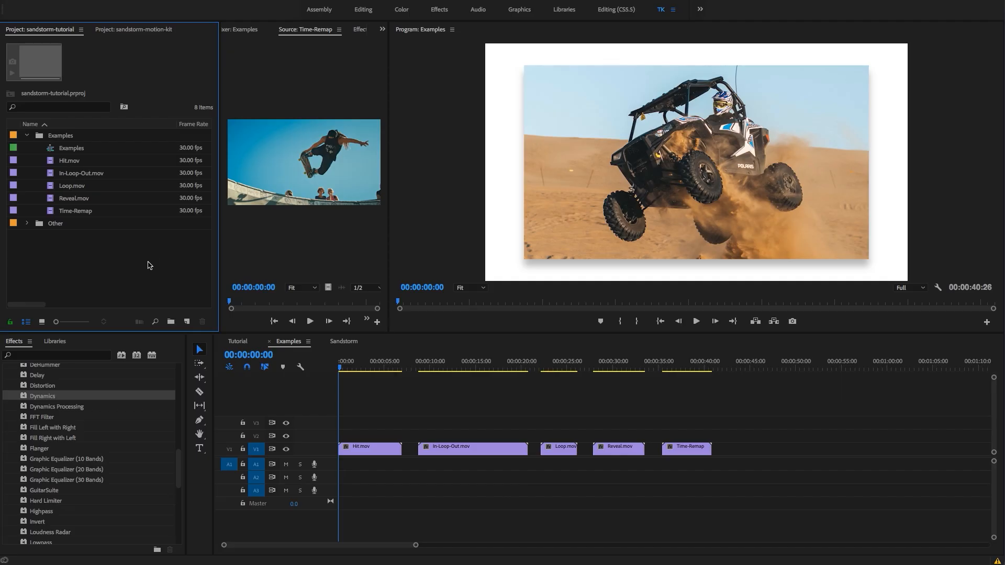
left_click(70, 160)
left_click(71, 172)
left_click(74, 185)
left_click(74, 197)
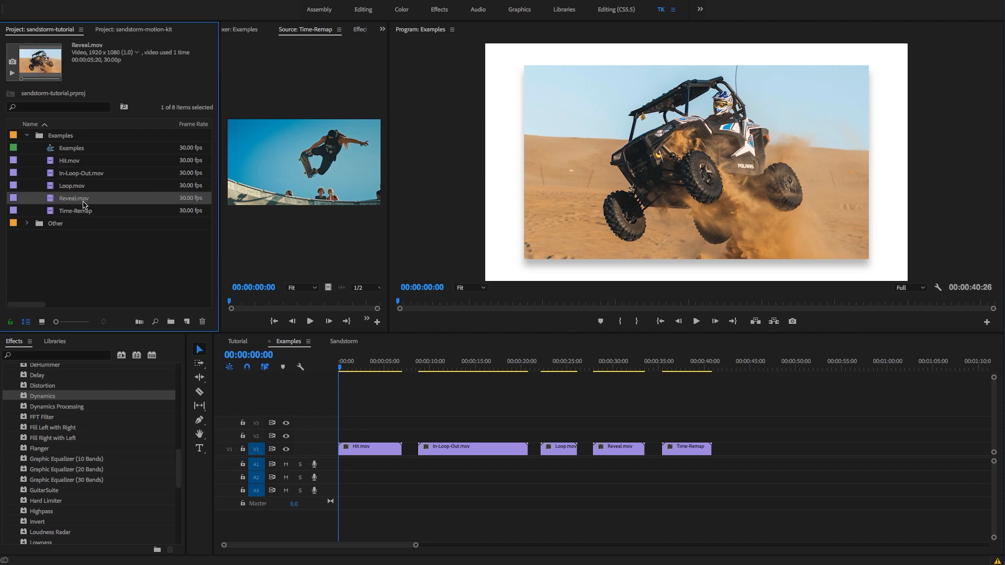
Play Hit.mov in the Examples sequence, and continue playback from the start of In-Loop-Out.mov
left_click(337, 368)
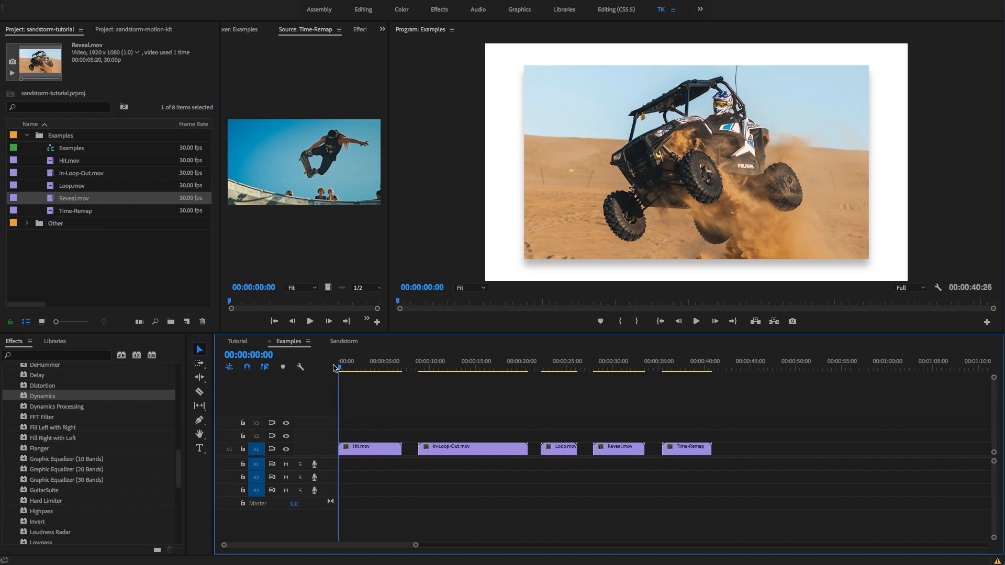
key("space")
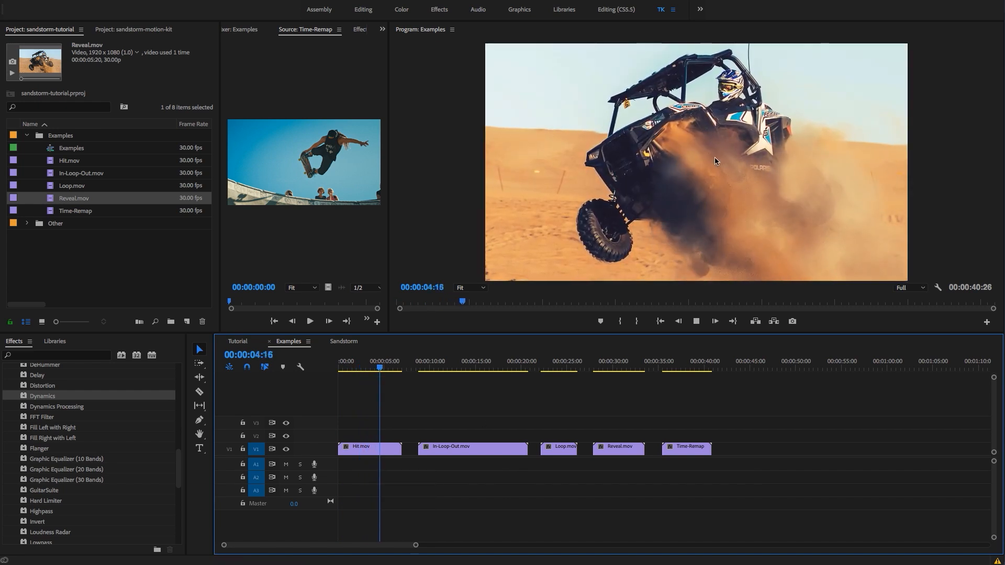
key("space")
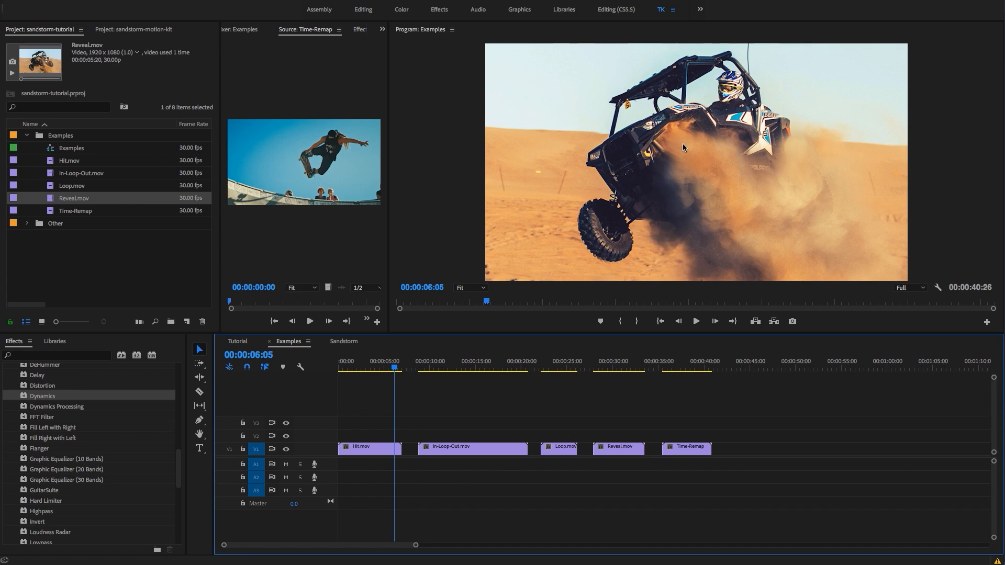
left_click(362, 355)
key("space")
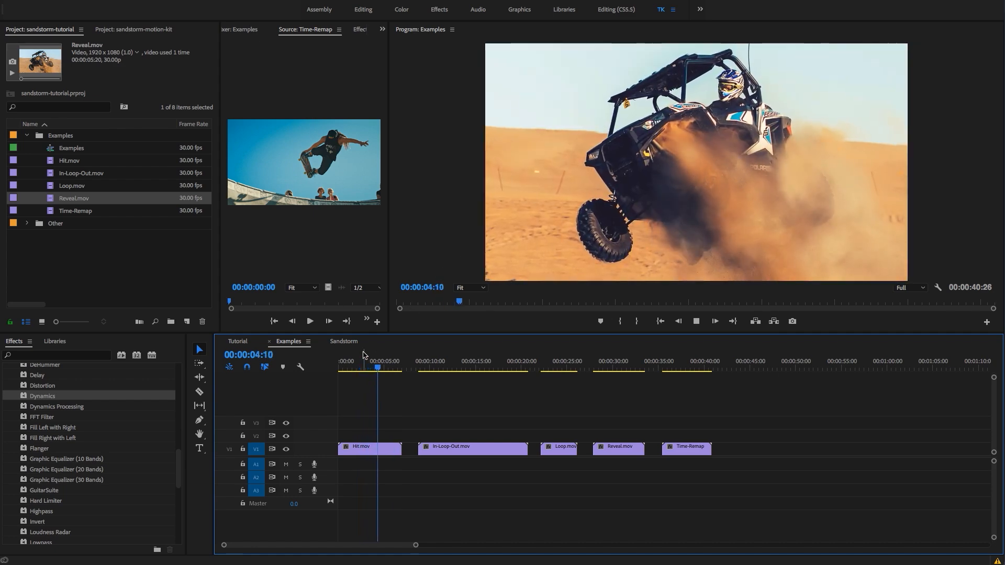
left_click(418, 365)
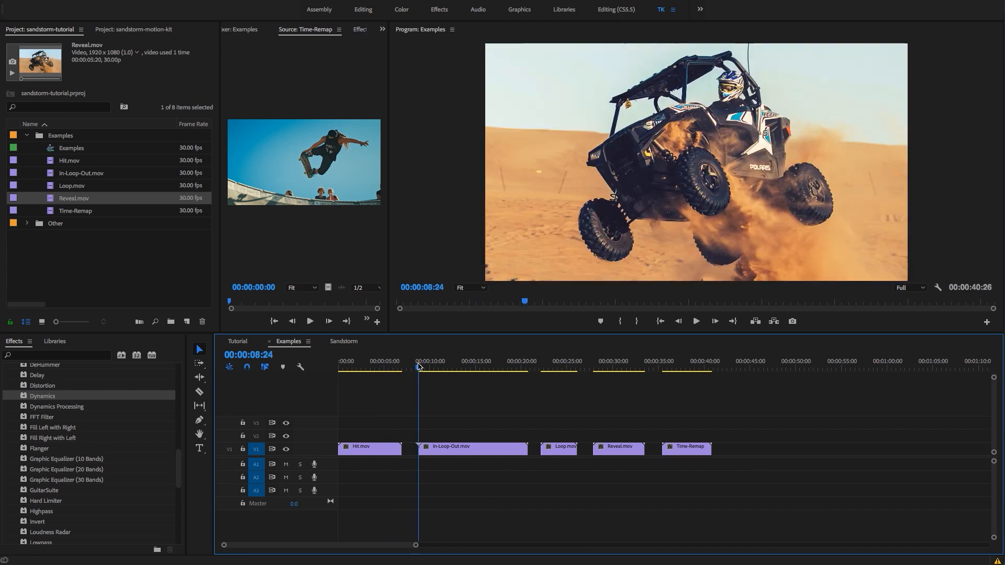
key("space")
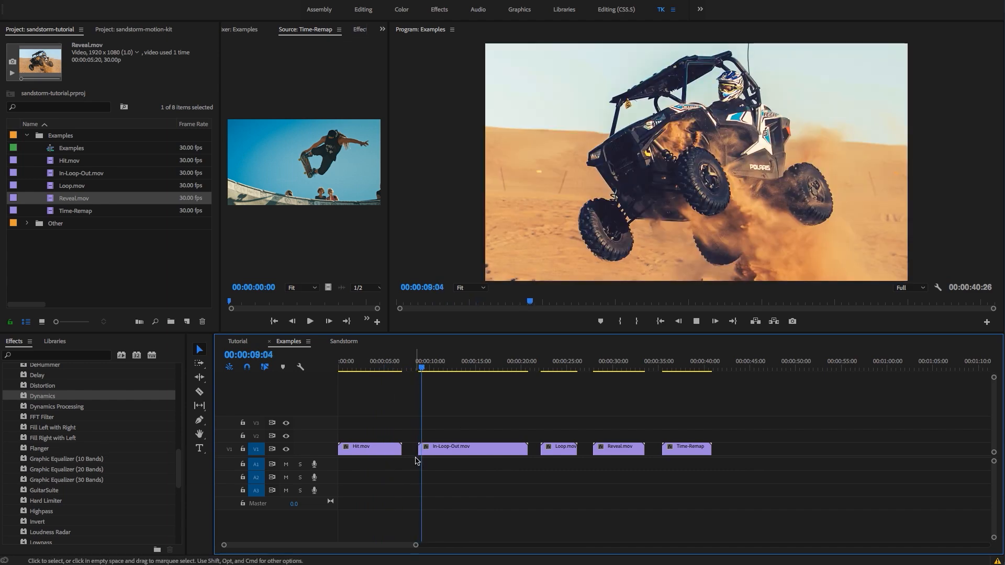
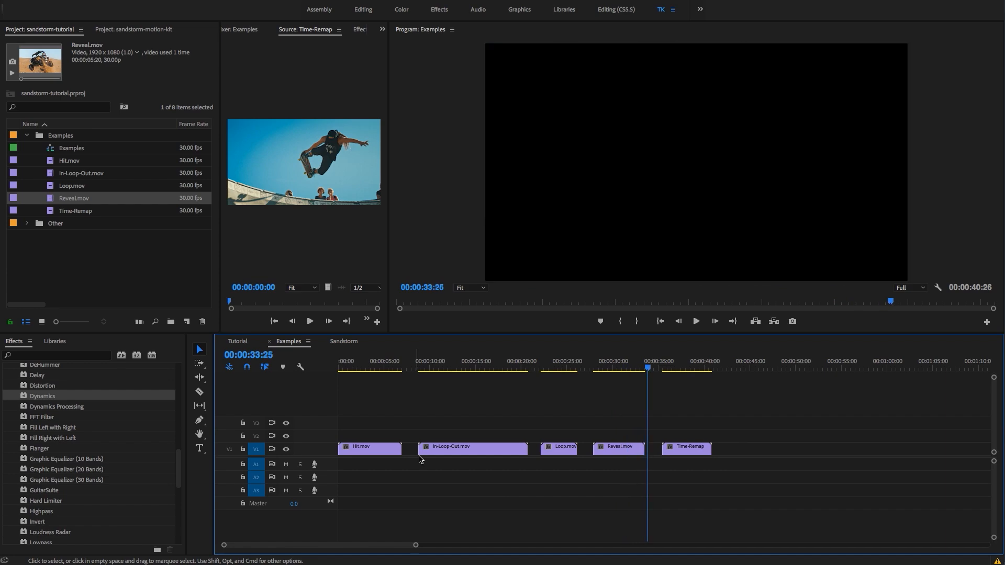
Play the Reveal.mov clip in the Examples sequence from its beginning
left_click(592, 366)
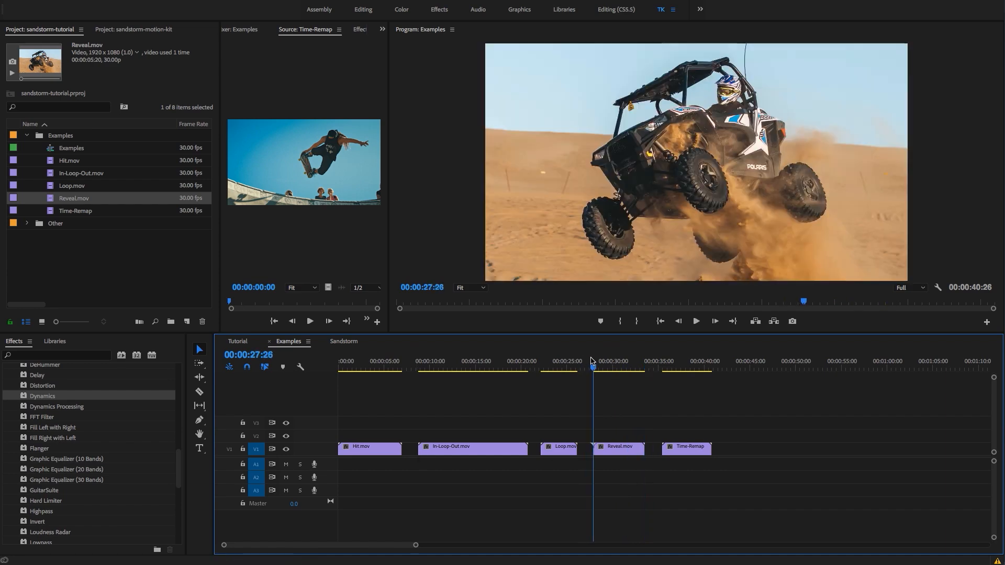
scroll(603, 485, "up", 3)
scroll(602, 483, "down", 2)
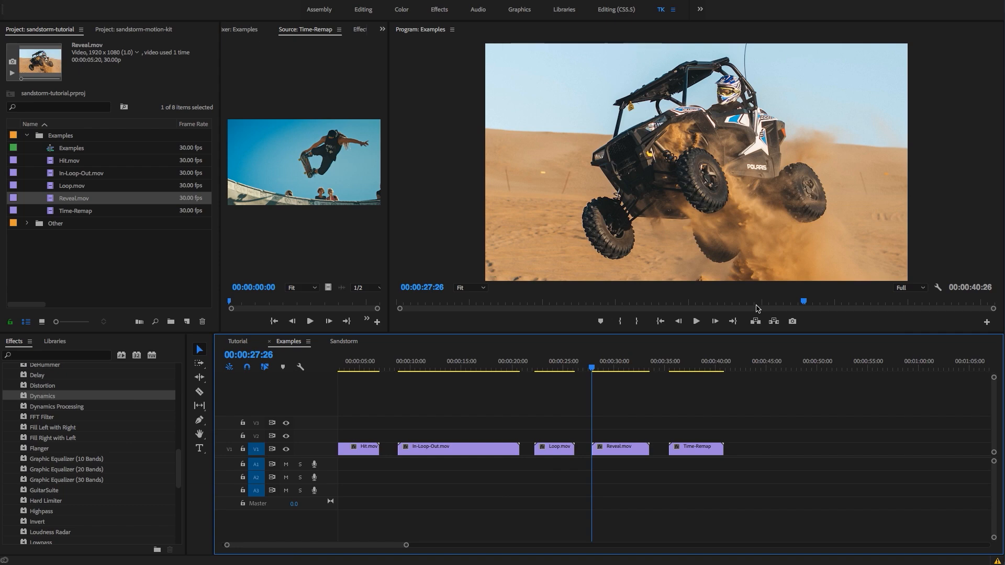
left_click_drag(619, 418, 623, 467)
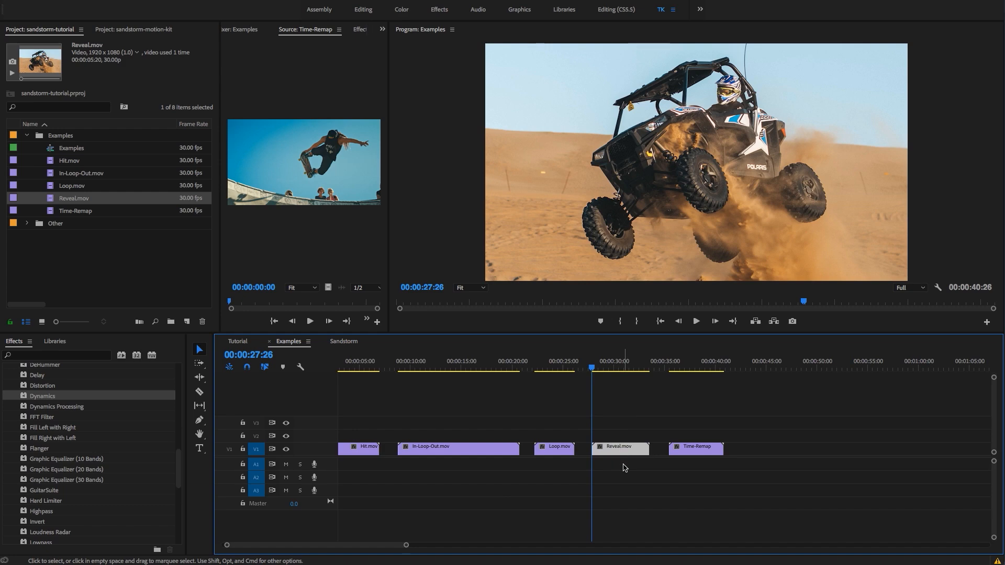
left_click_drag(596, 368, 592, 368)
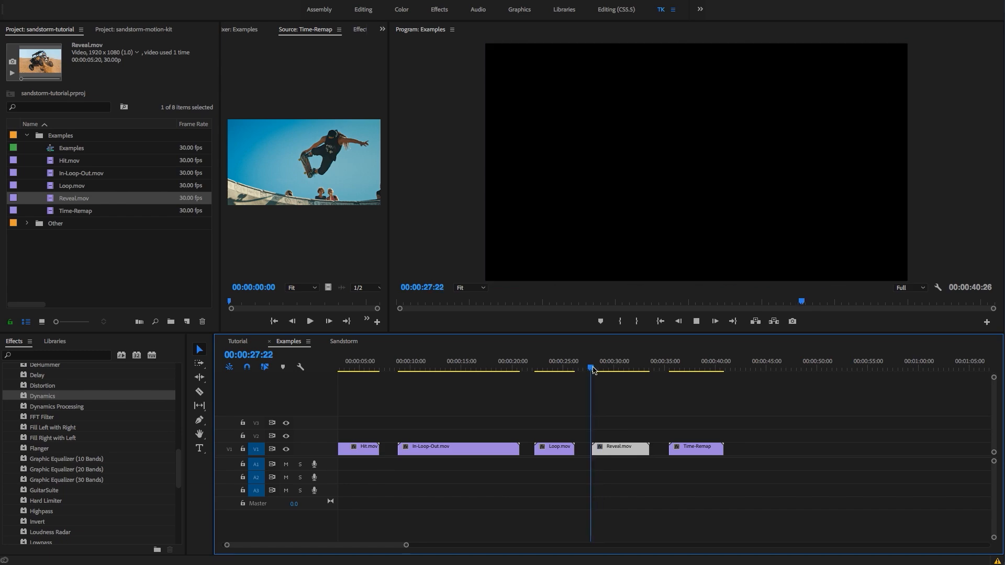
key("space")
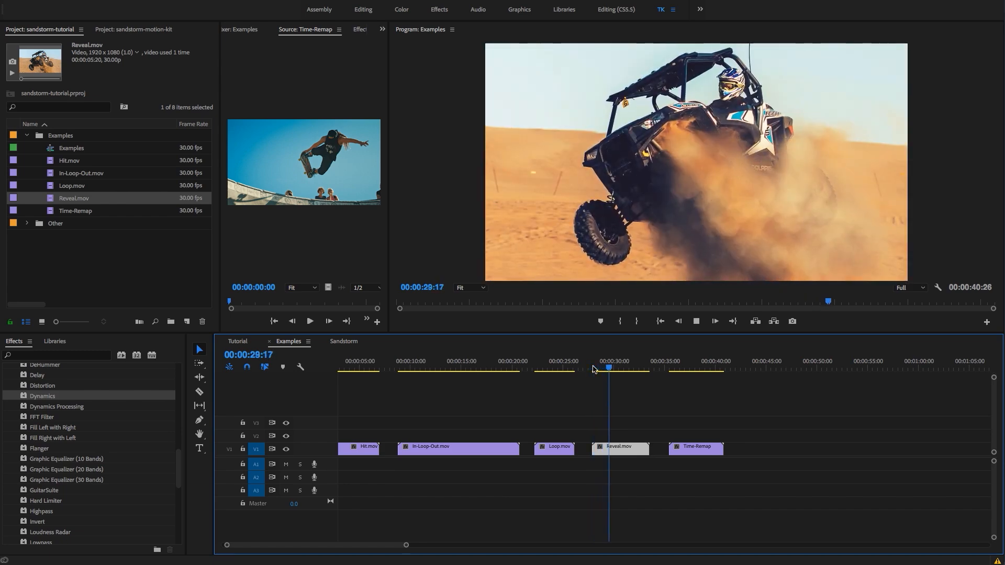
left_click(600, 416)
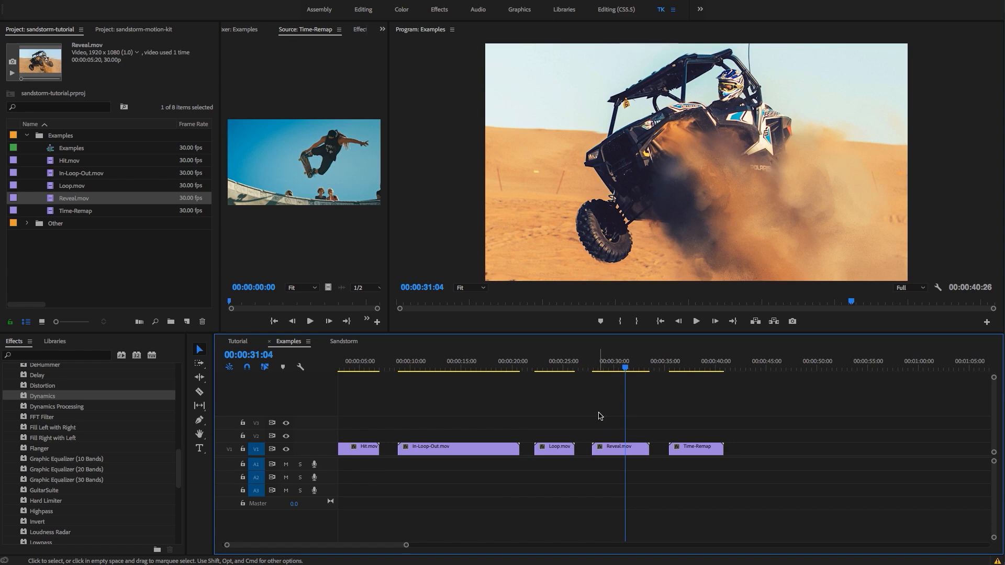
Set the Reveal.mov clip's speed to 200% in the Examples sequence
left_click_drag(589, 411, 617, 452)
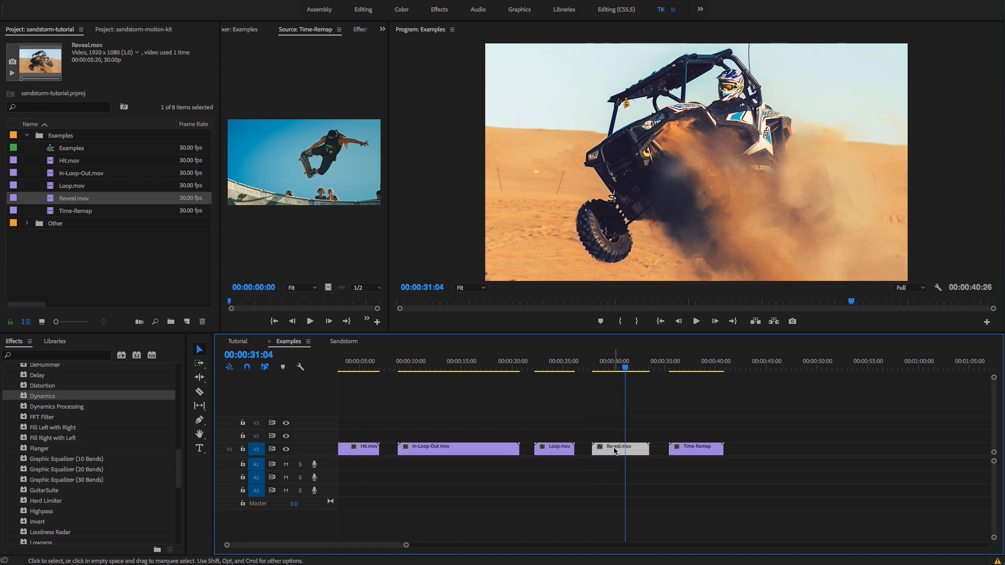
right_click(614, 450)
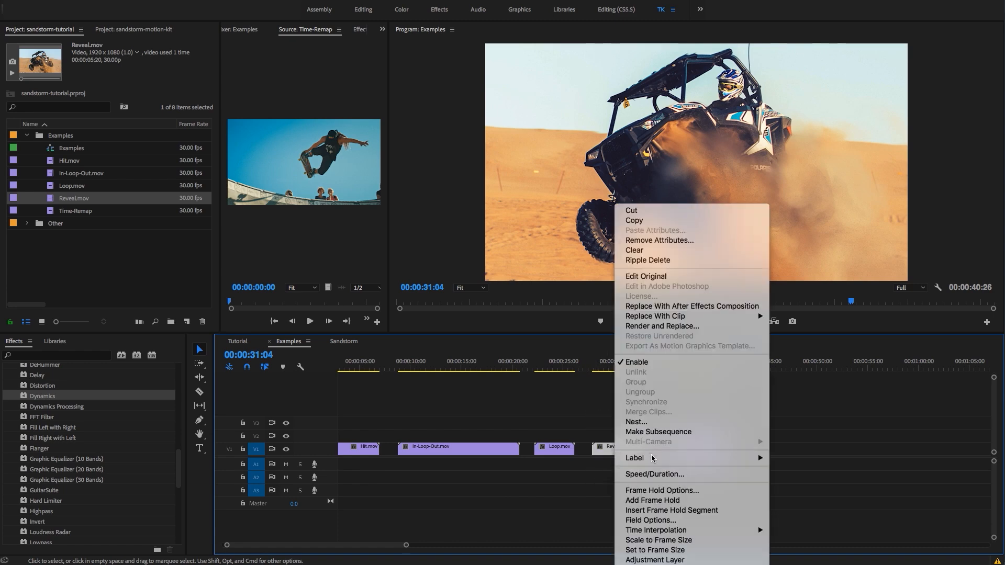
left_click(655, 480)
type("200")
key("Return")
Play the sped-up Reveal.mov clip from its start to review the faster dust reveal
left_click(579, 361)
left_click_drag(580, 359, 591, 361)
key("space")
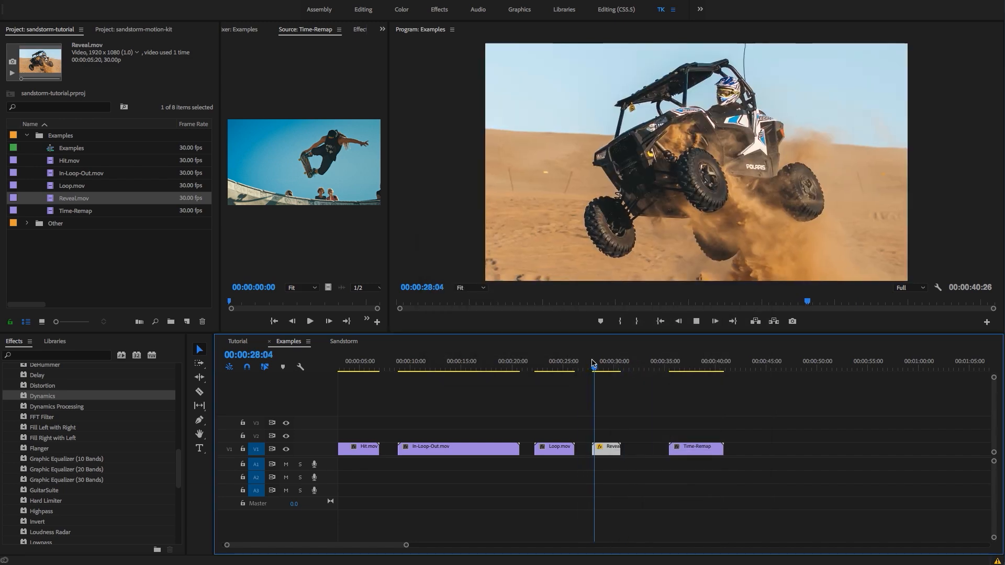
key("space")
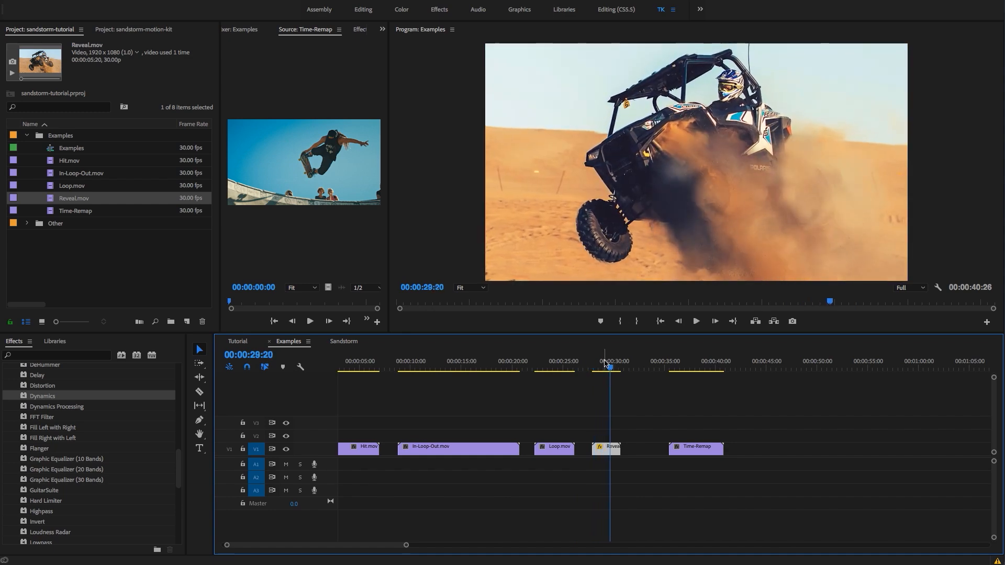
left_click_drag(606, 362, 595, 363)
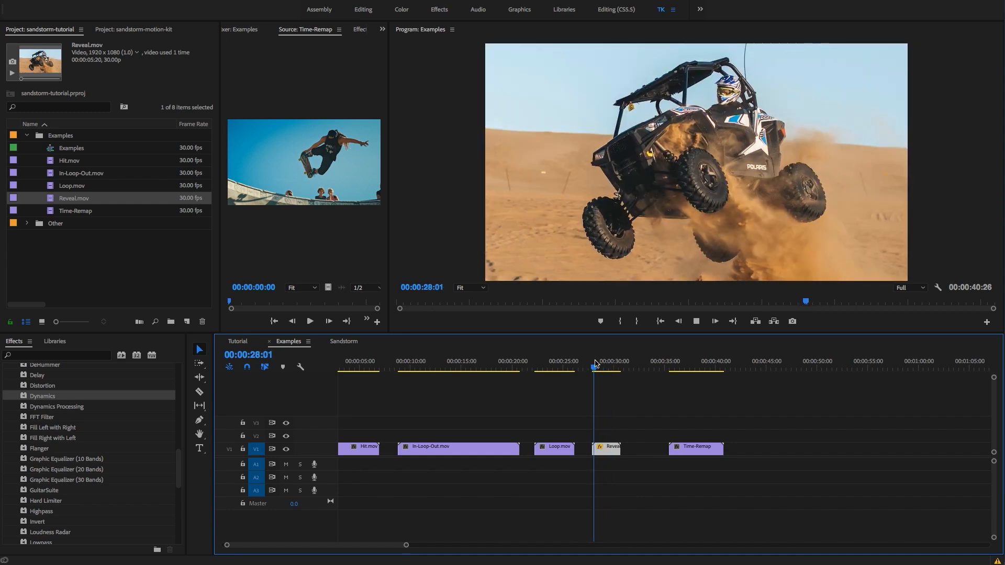
key("space")
key("space")
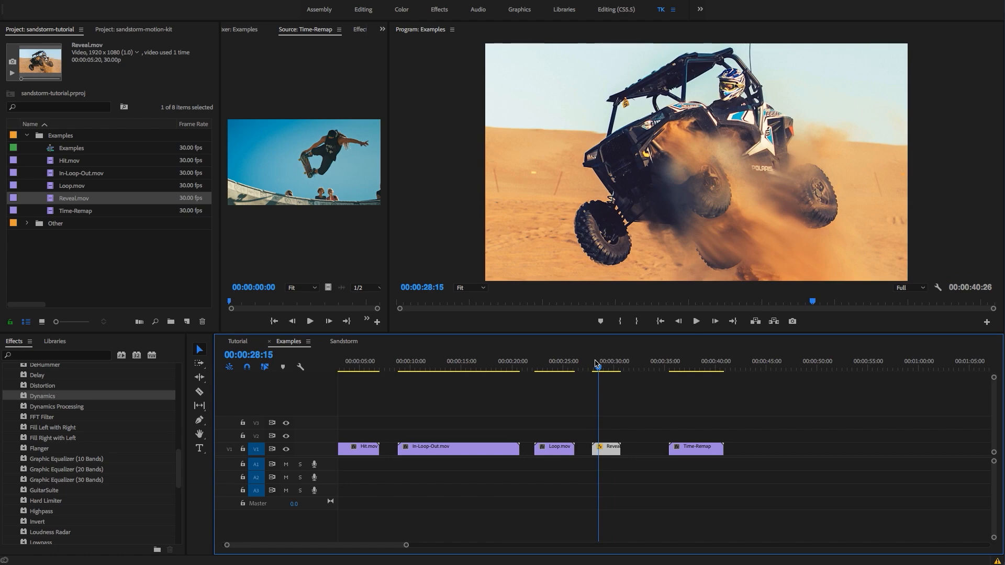
Open the Sandstorm sequence and play it from about frame 1275
left_click(344, 341)
left_click_drag(697, 370, 690, 370)
key("space")
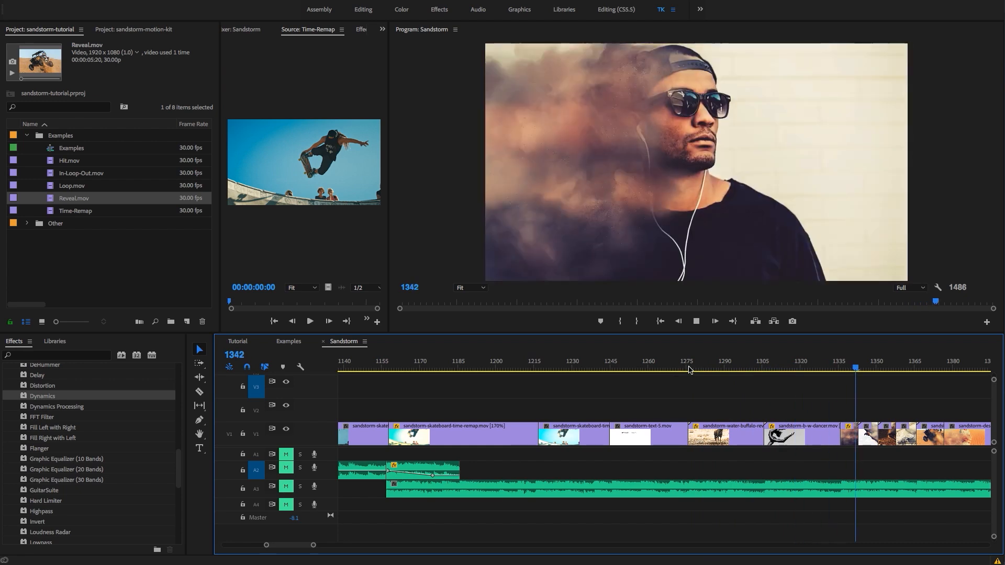
Replay the Sandstorm sequence from the start of the water buffalo clip and return to the Examples sequence
left_click_drag(889, 362, 799, 372)
key("minus")
left_click_drag(717, 366, 689, 357)
key("space")
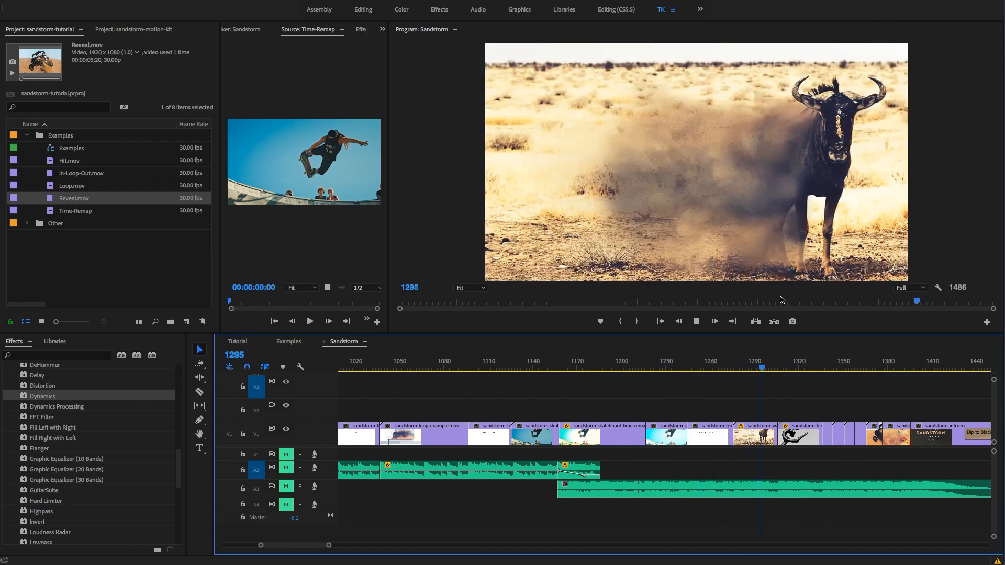
key("space")
left_click(289, 341)
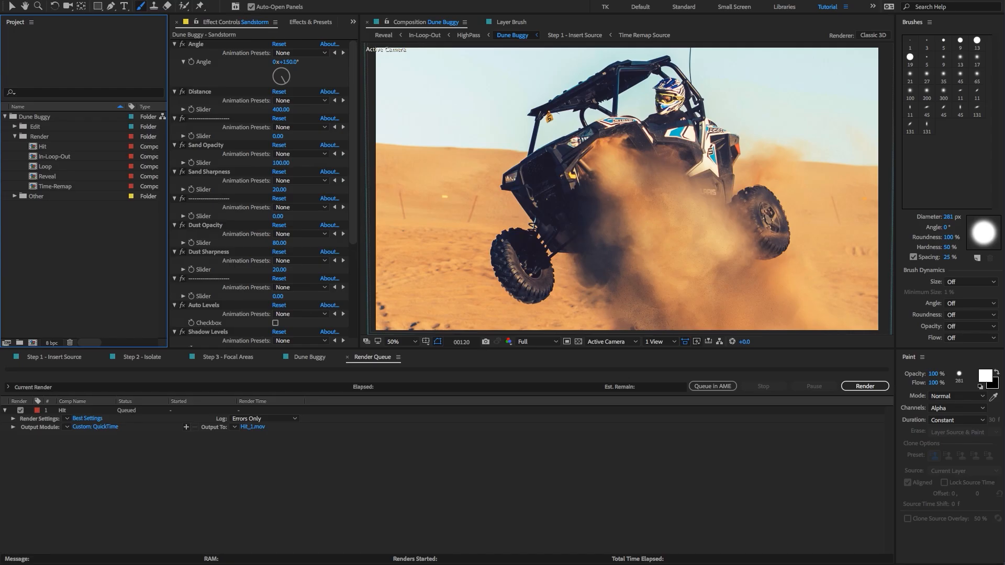
Switch to After Effects, remove the queued Hit render and open the Hit composition
left_click(66, 411)
key("Delete")
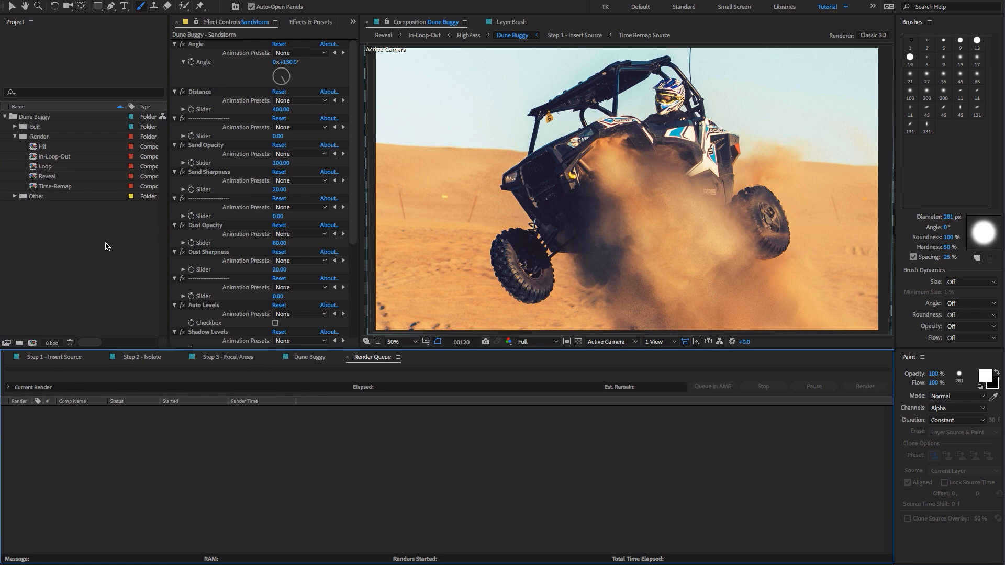
left_click(53, 160)
left_click(46, 149)
double_click(46, 149)
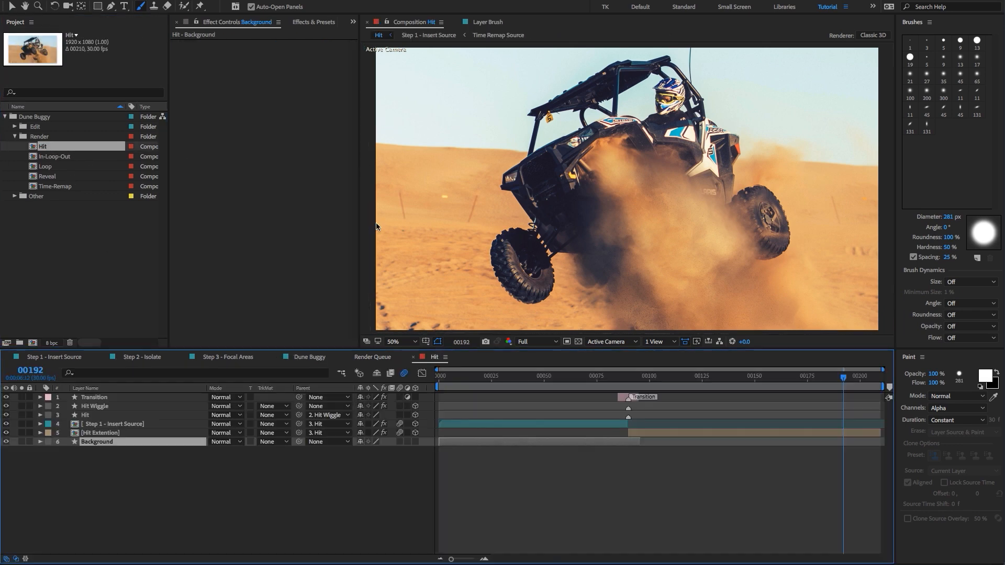
Try a red fill color on the Background layer of the Hit composition at frame 50
left_click(544, 386)
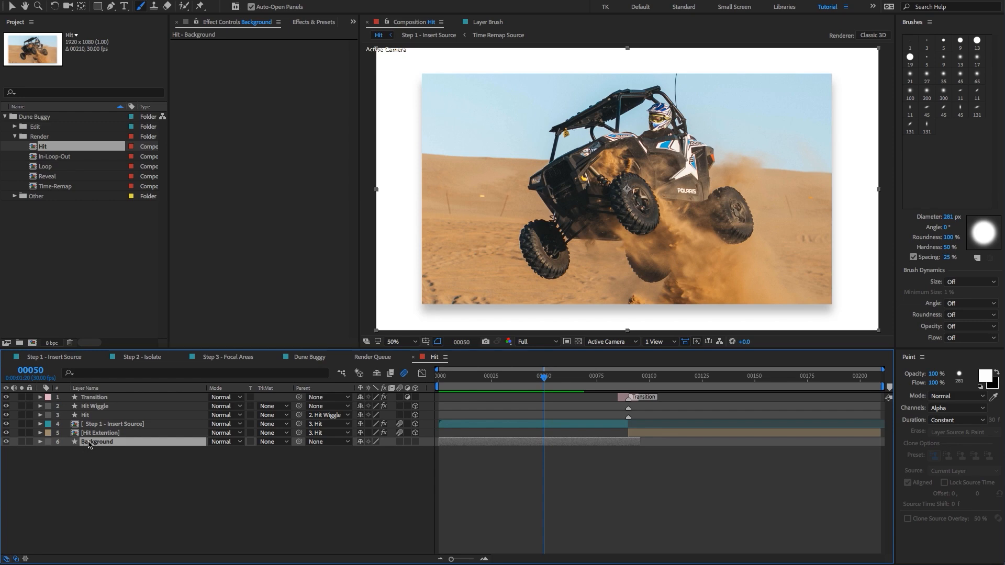
key("u")
key("u")
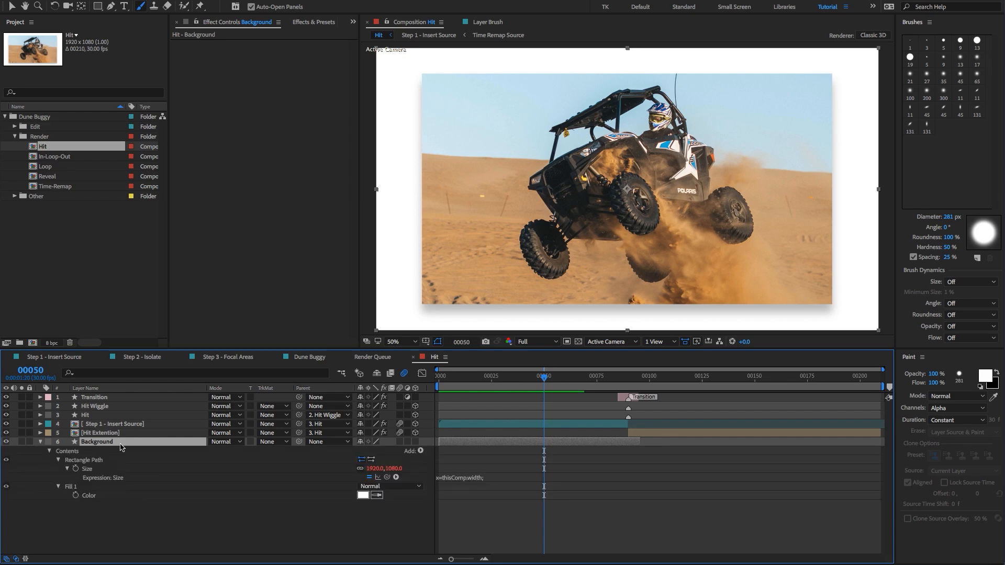
left_click(363, 495)
left_click(269, 285)
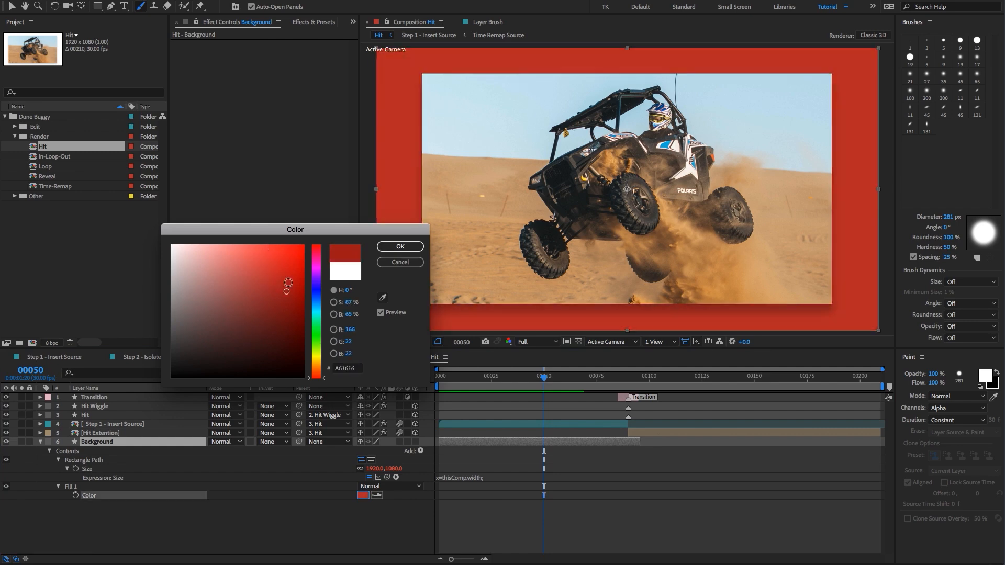
left_click(401, 262)
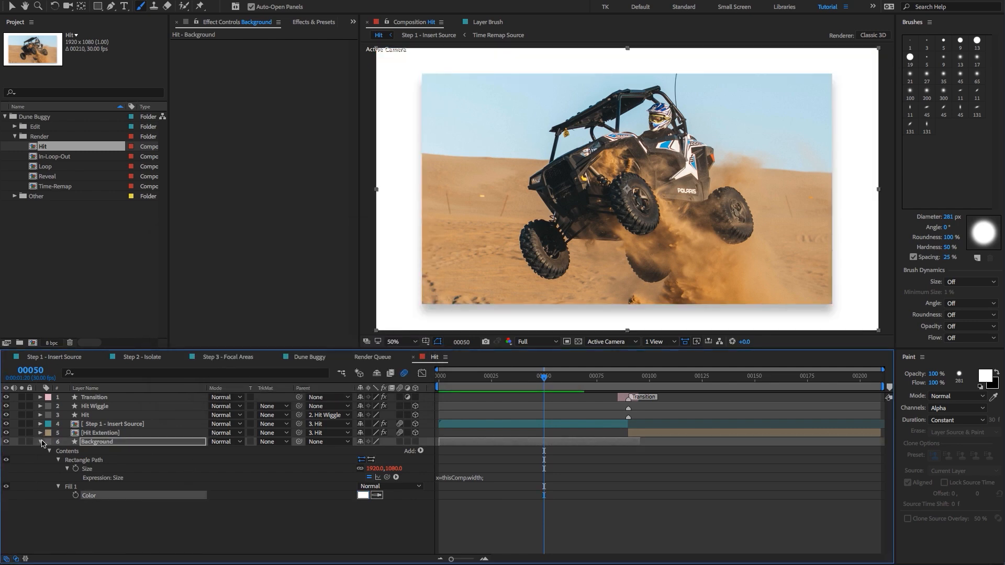
left_click(40, 442)
left_click(152, 516)
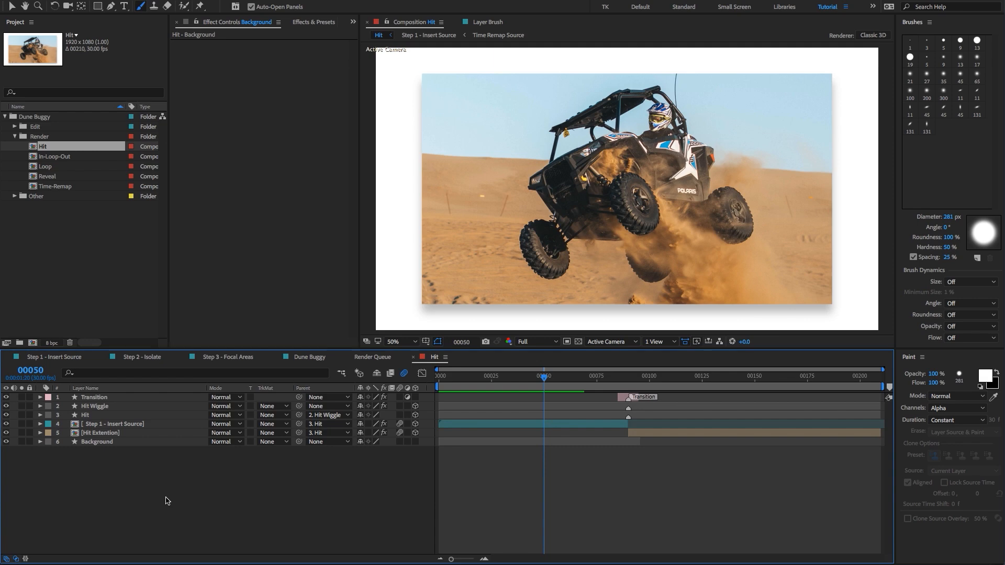
Start a new project, saving the changes to the dune buggy project
left_click(53, 196)
left_click(58, 188)
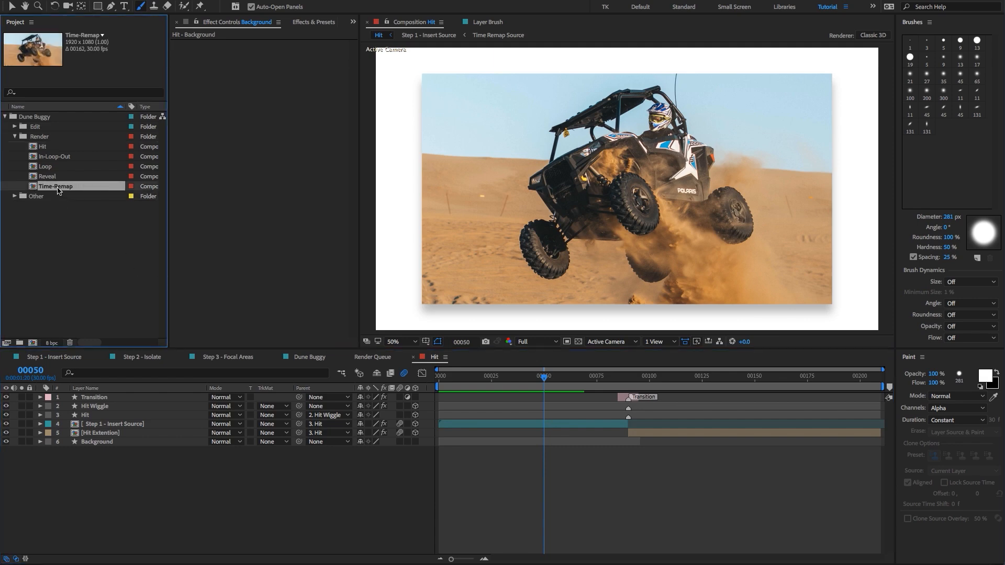
left_click(80, 247)
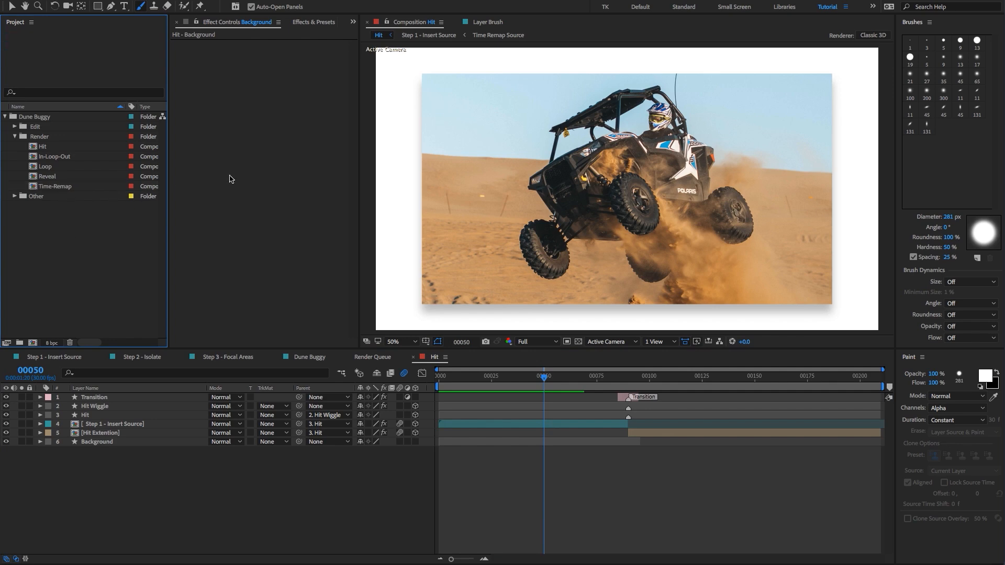
key("super+alt+n")
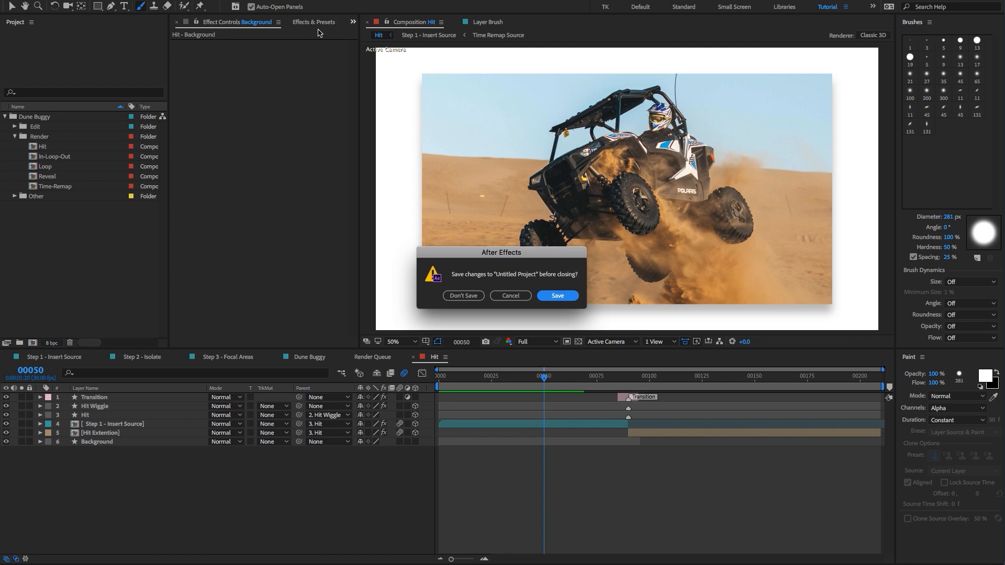
left_click(556, 295)
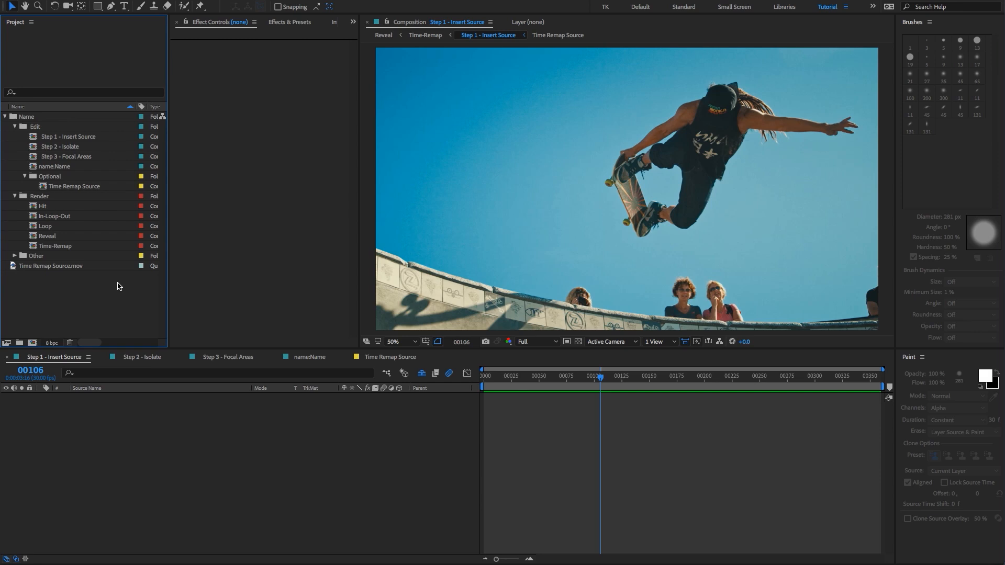
Show the hidden shy Time Remap Source layer in the Step 1 - Insert Source composition
left_click(38, 178)
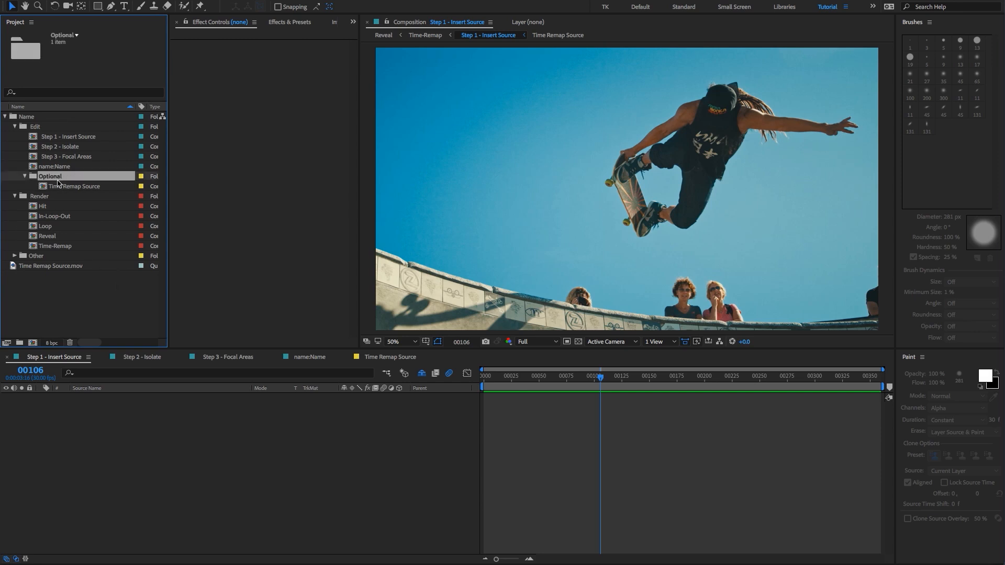
left_click(162, 453)
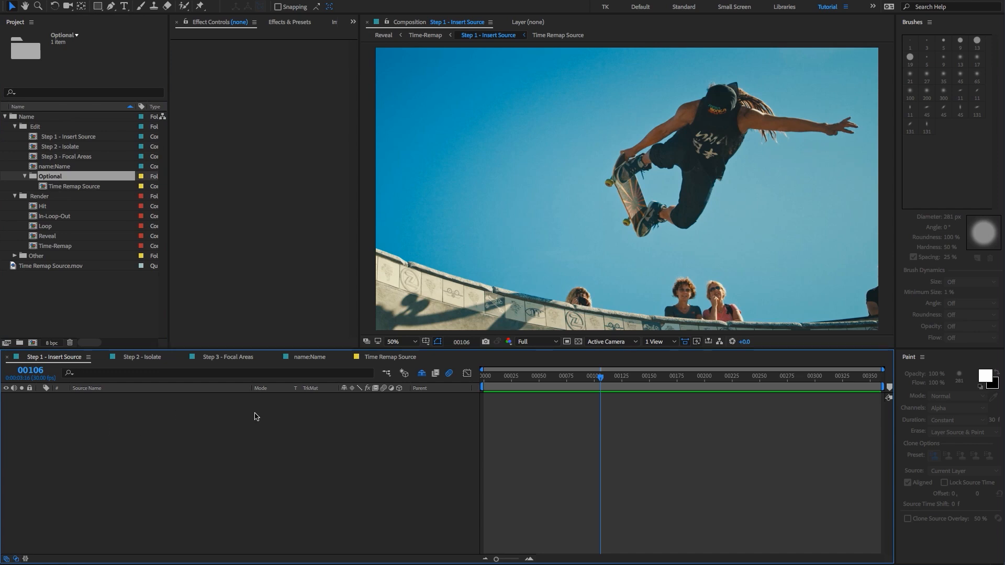
left_click(422, 374)
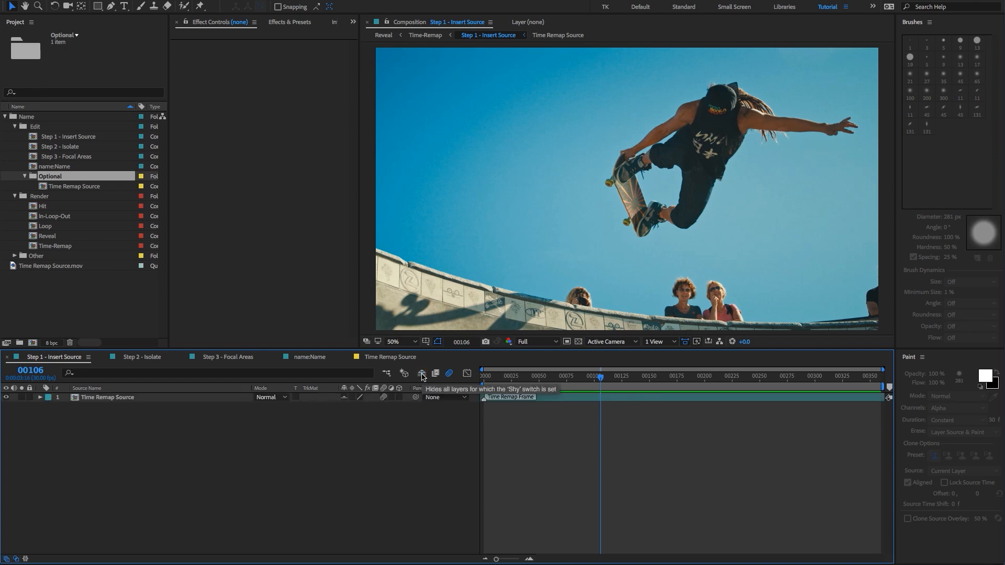
left_click(103, 399)
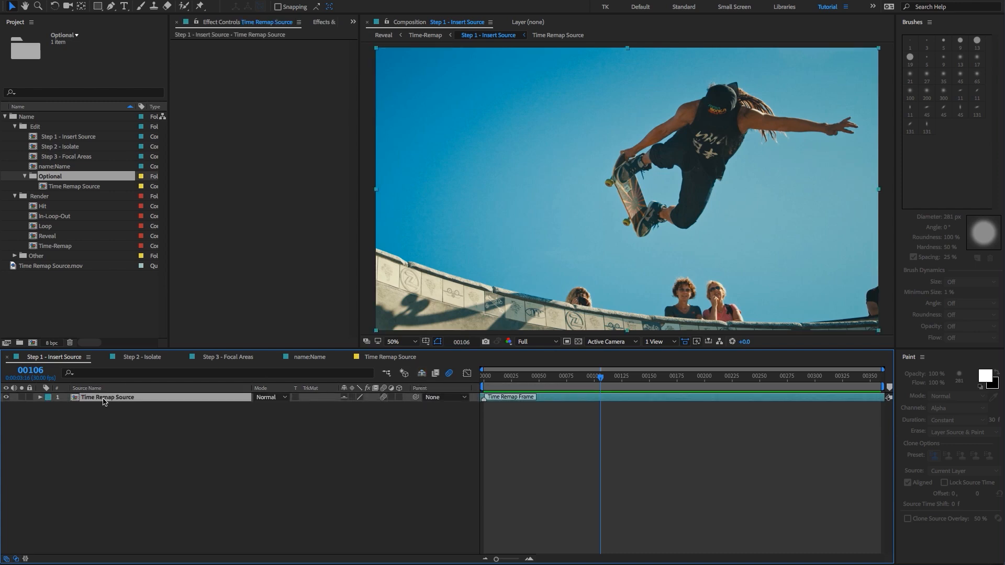
left_click(66, 187)
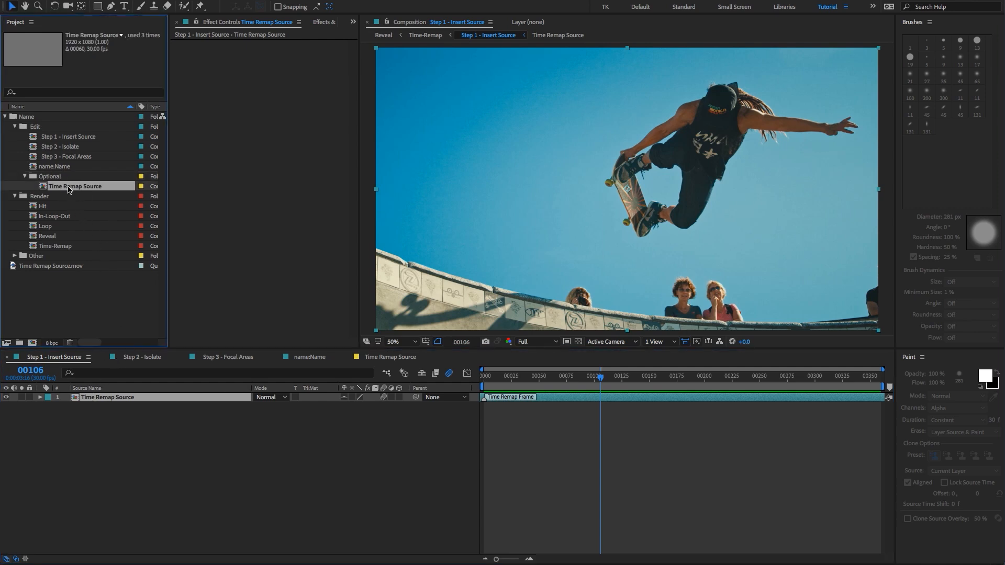
left_click(120, 457)
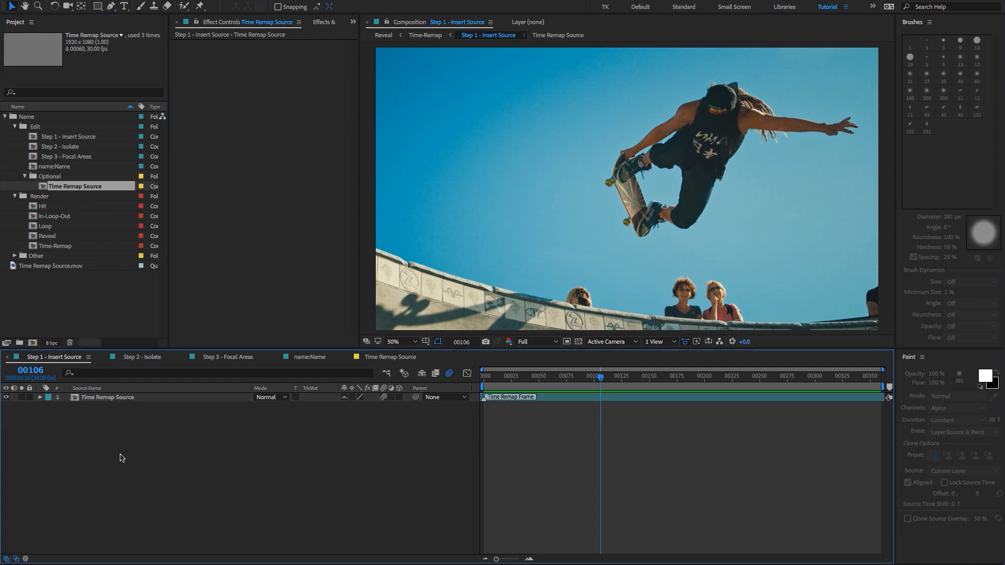
left_click(423, 374)
left_click(422, 374)
Open the Time Remap Source composition and play its Time Remap Source.mov layer from frame 0
left_click(58, 187)
double_click(76, 187)
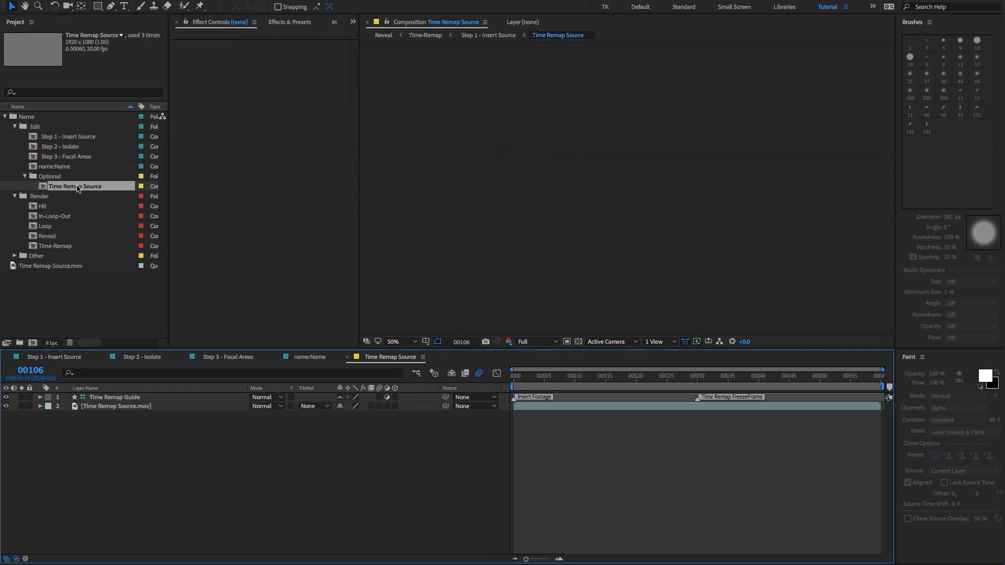
left_click_drag(571, 373, 496, 382)
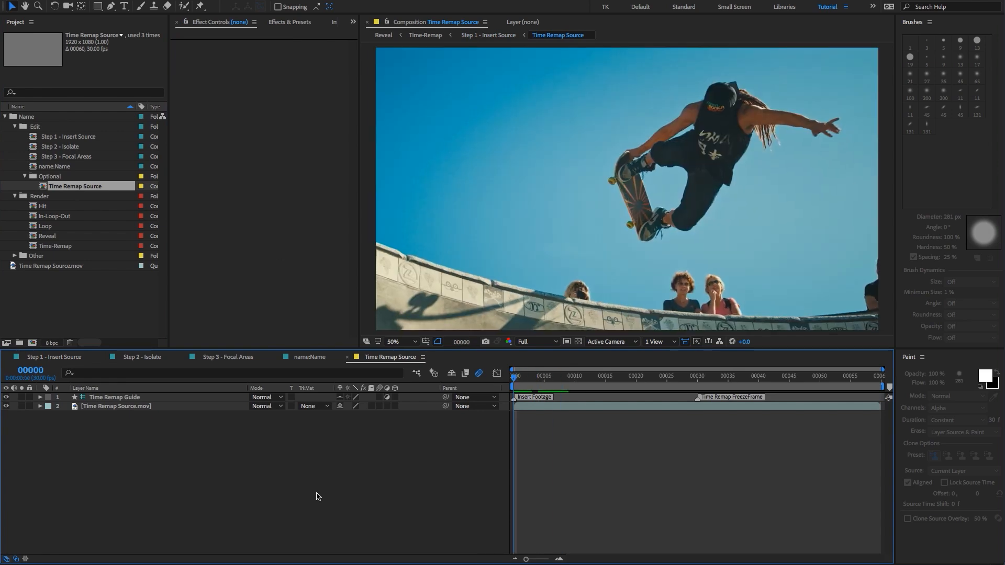
double_click(75, 408)
key("space")
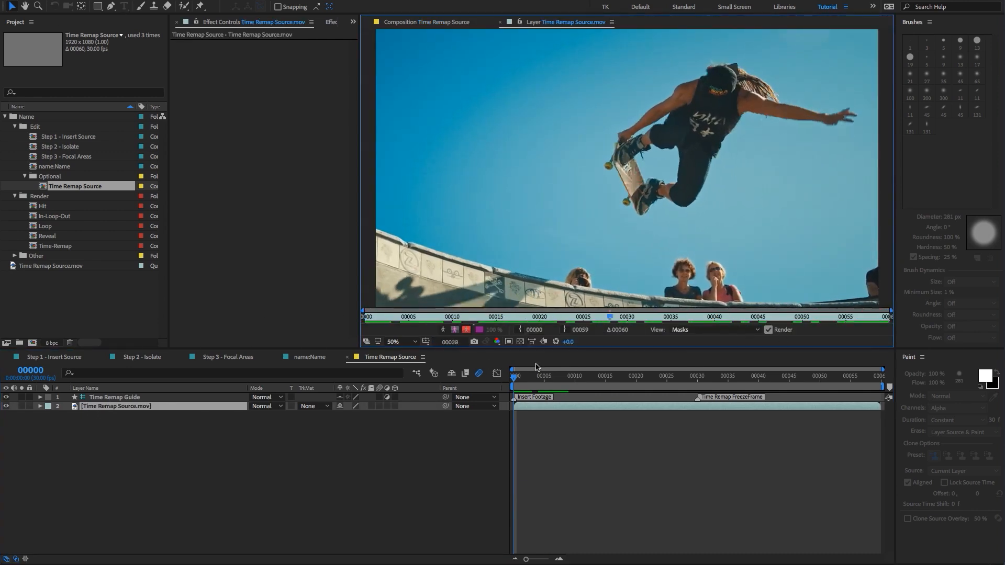
left_click(150, 217)
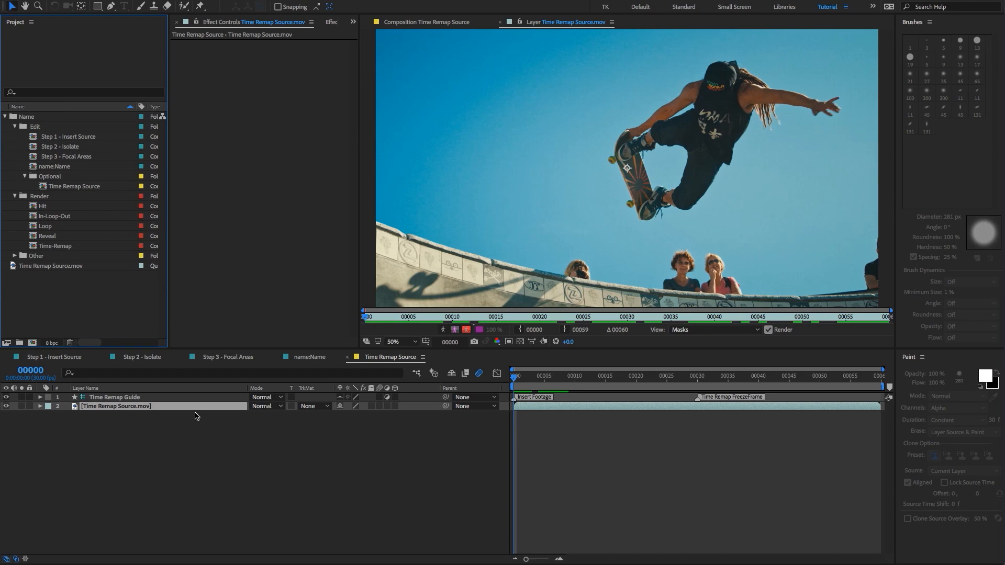
left_click_drag(665, 391, 514, 400)
left_click(316, 501)
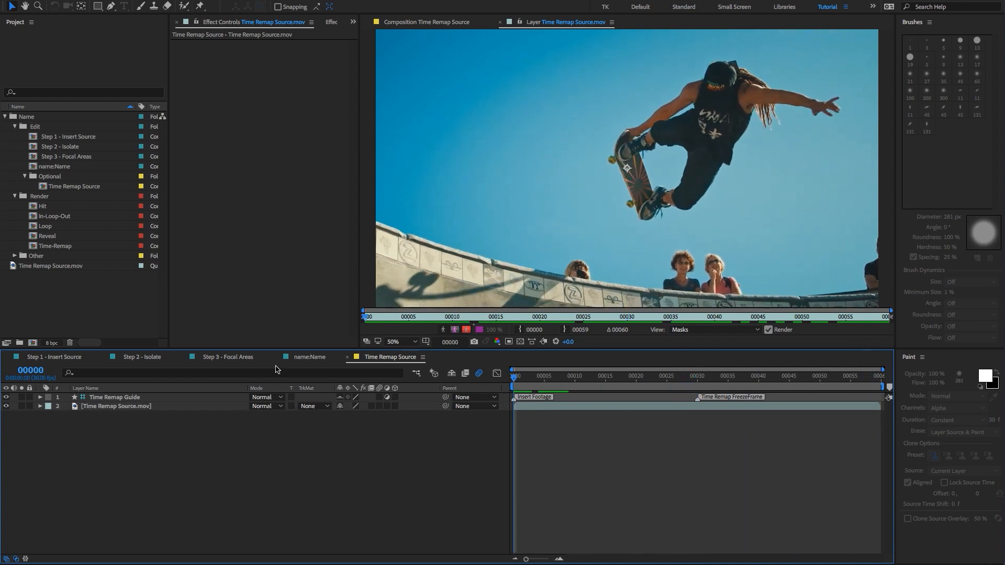
Review the Step 1 - Insert Source, Step 2 - Isolate and name:Name compositions, viewing the last at its Edit Here marker
left_click(71, 359)
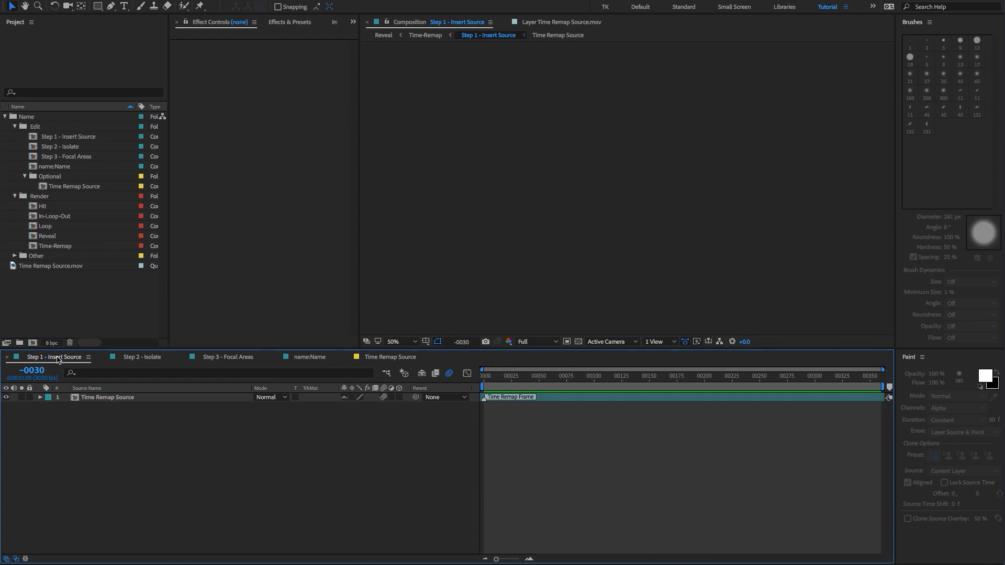
left_click_drag(530, 376, 488, 378)
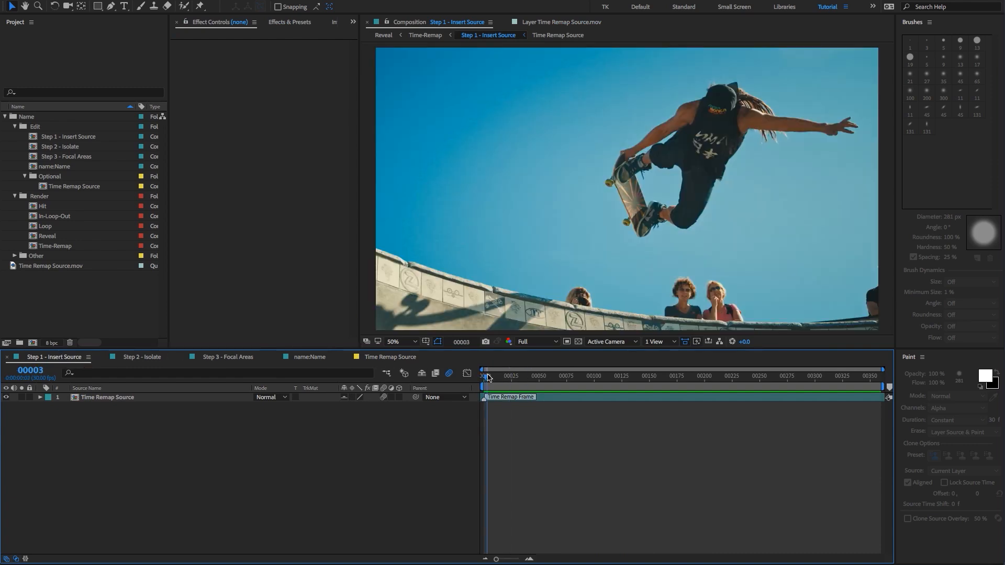
left_click(133, 357)
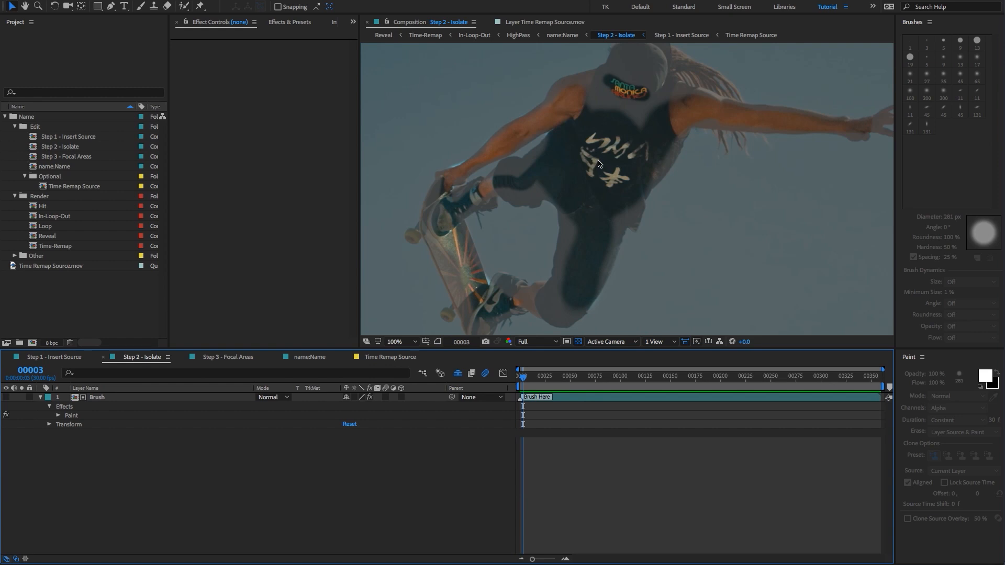
scroll(598, 163, "down", 4)
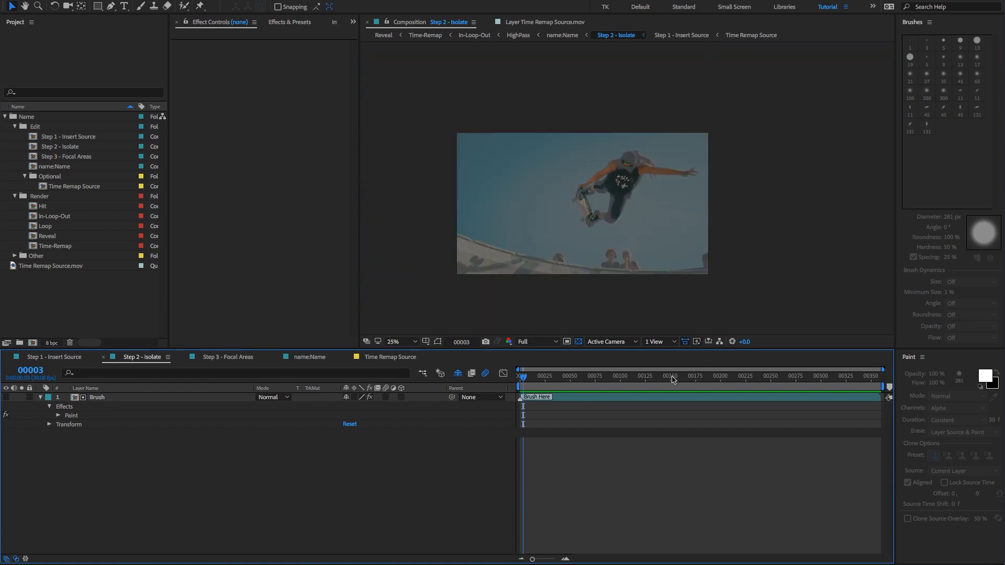
left_click(304, 357)
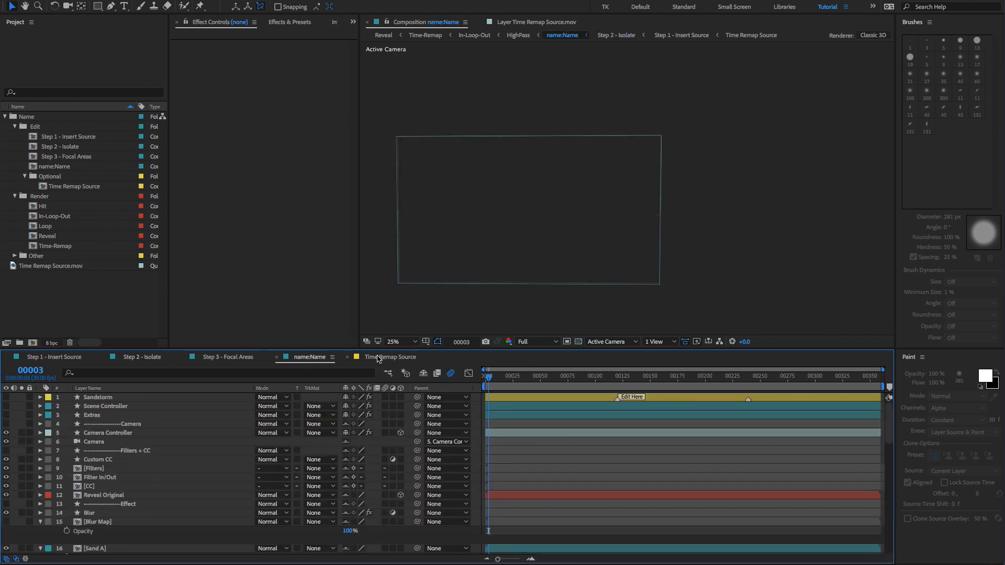
left_click(618, 380)
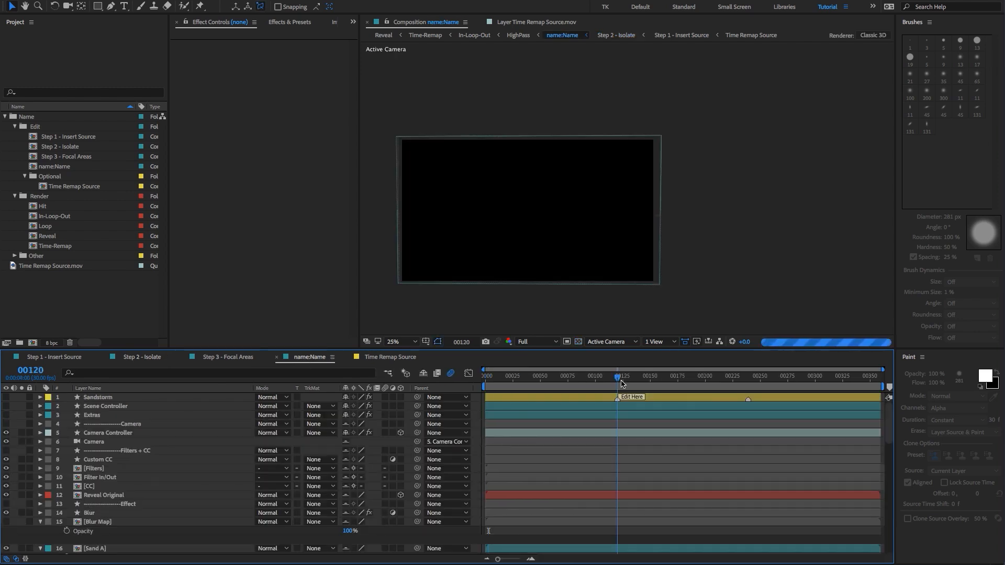
View the Time Remap Source composition, open the Time-Remap render composition and scrub through its first transition
left_click(372, 358)
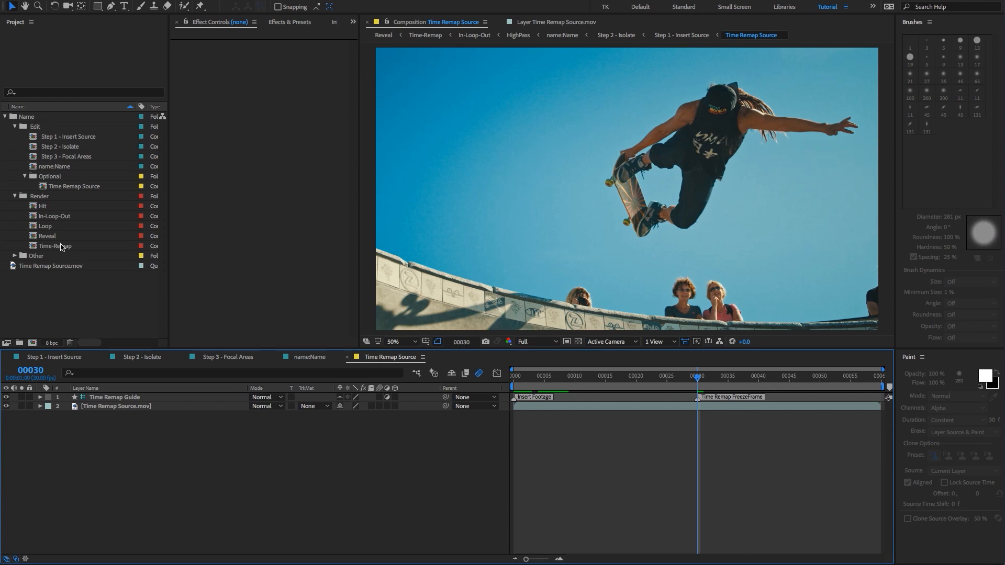
left_click(57, 246)
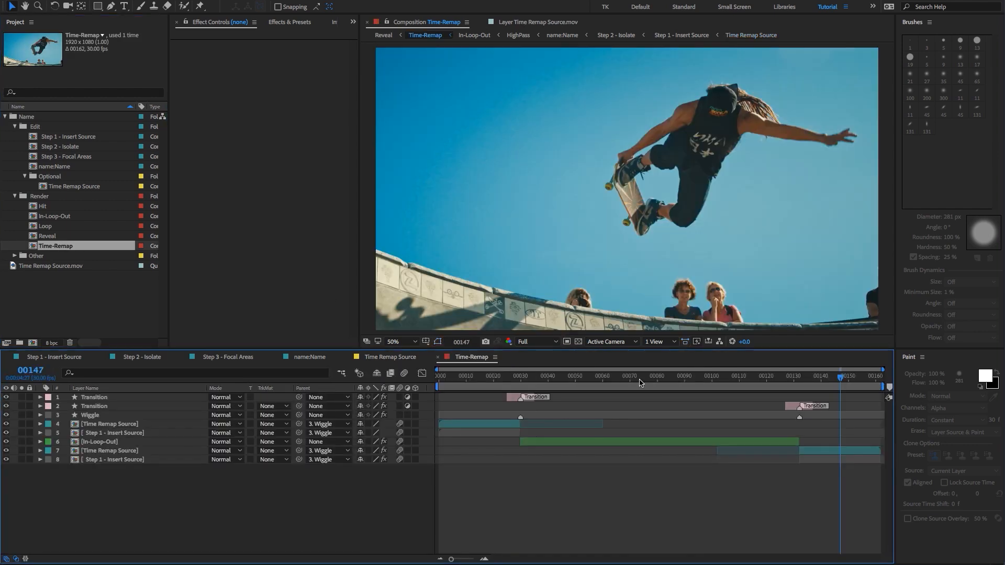
left_click_drag(489, 376, 601, 362)
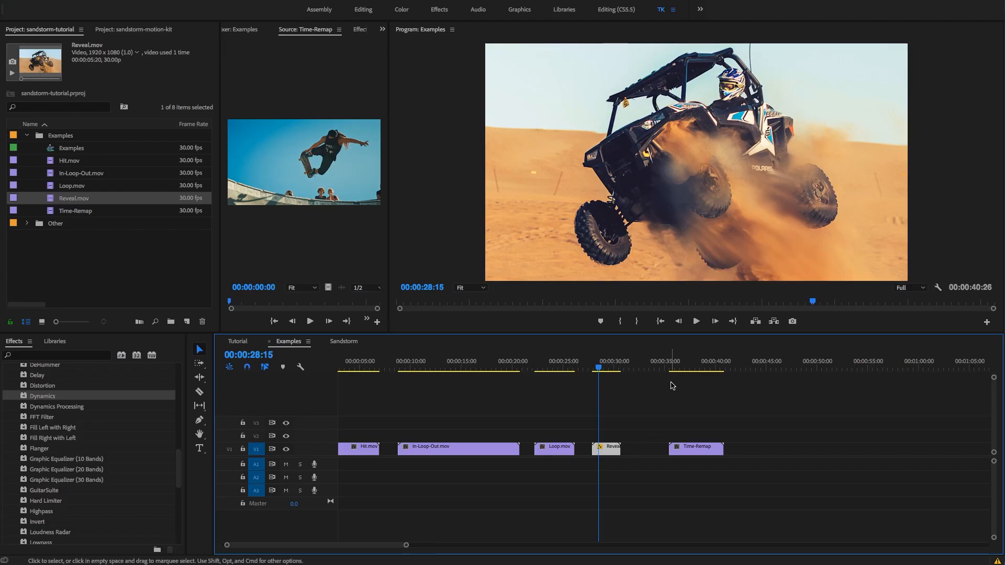
Switch to Premiere Pro and play the Time-Remap clip in the Examples sequence from its start
left_click(667, 363)
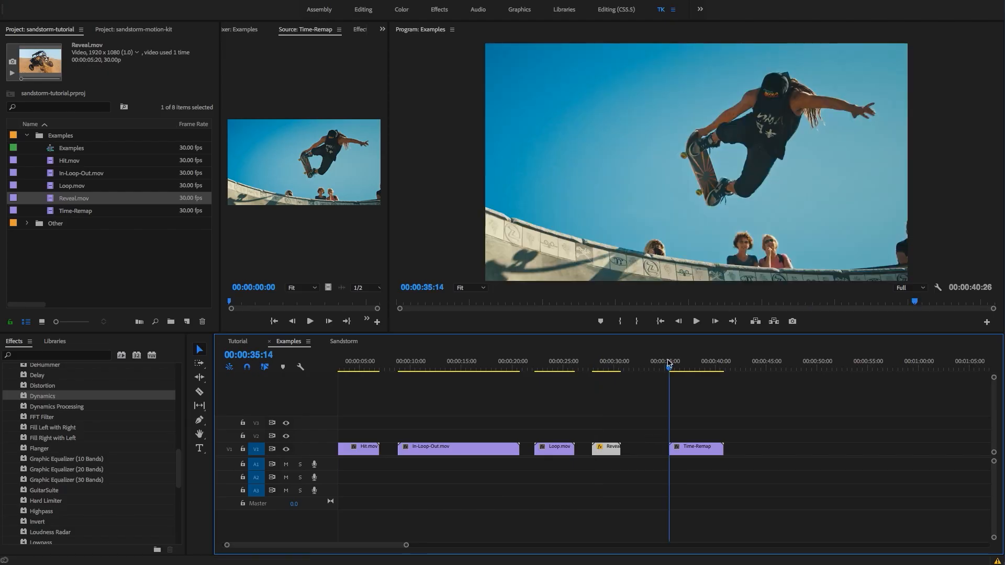
key("space")
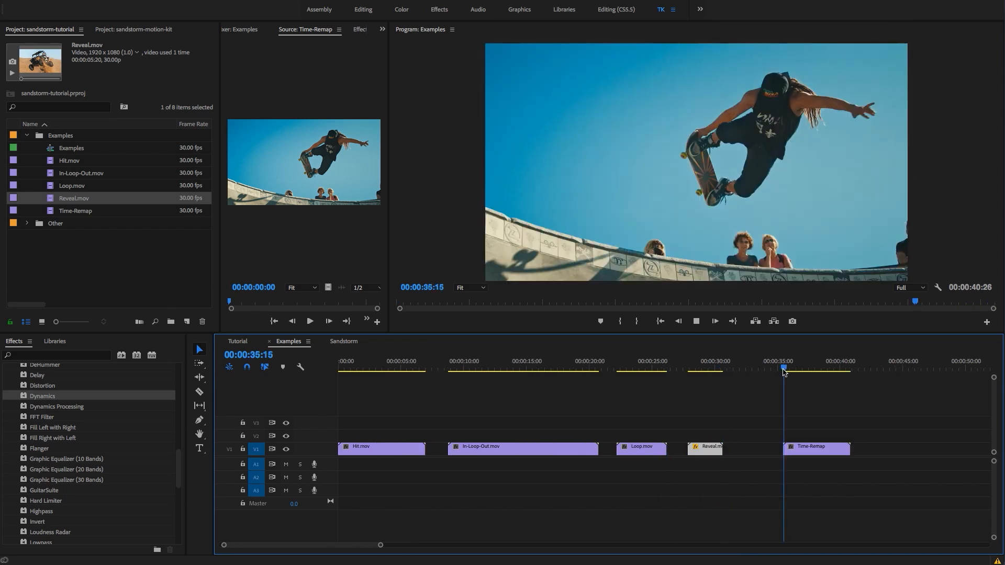
Set the Time-Remap clip's speed to 150% in the Examples sequence and play it back from the clip's start
key("space")
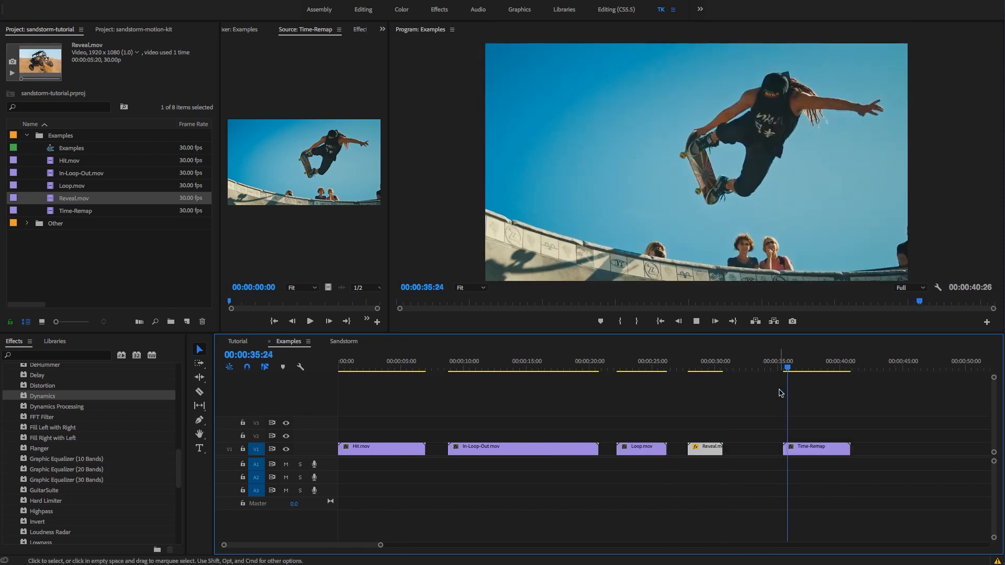
left_click(806, 450)
right_click(807, 451)
left_click(825, 474)
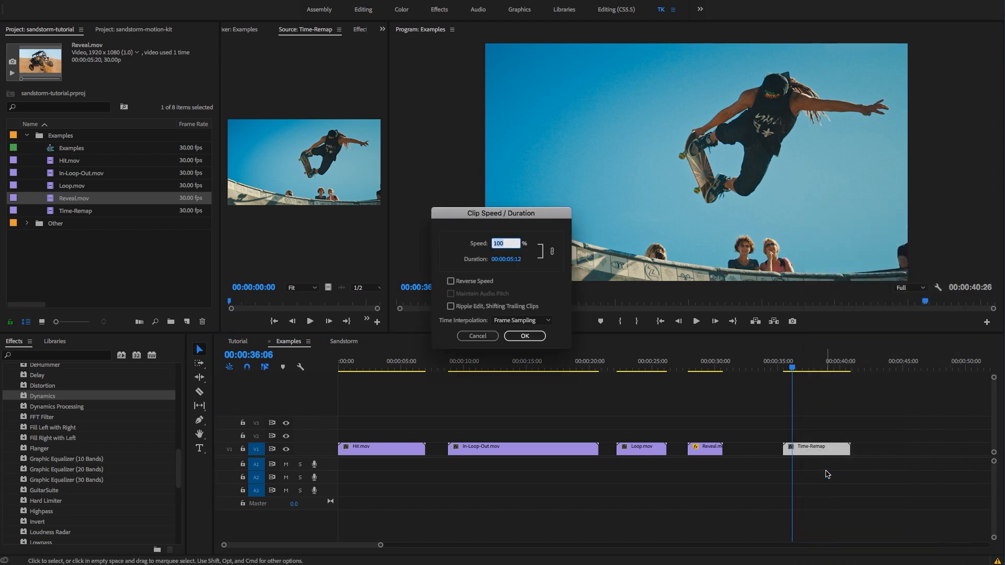
type("150")
key("Return")
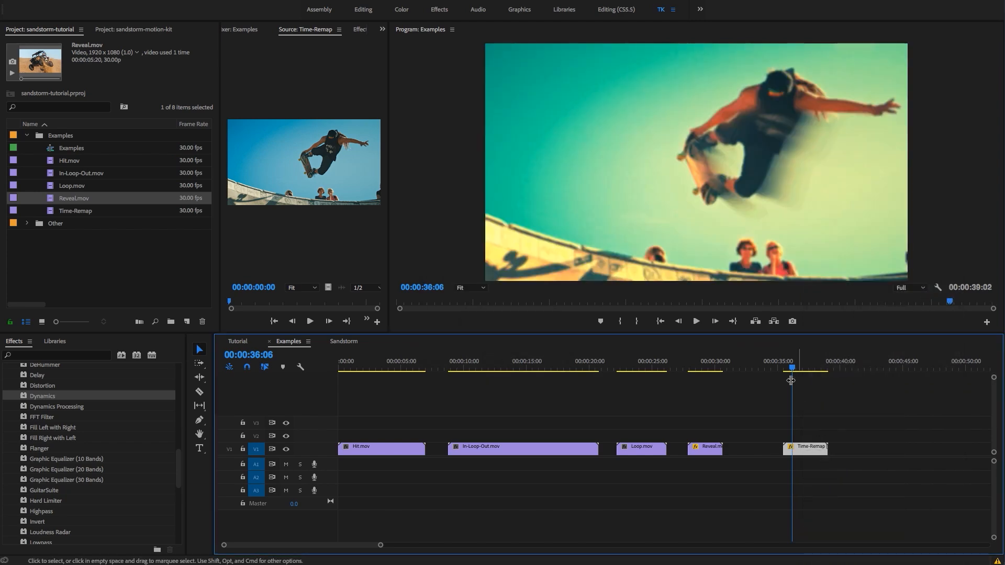
left_click_drag(787, 369, 783, 369)
key("space")
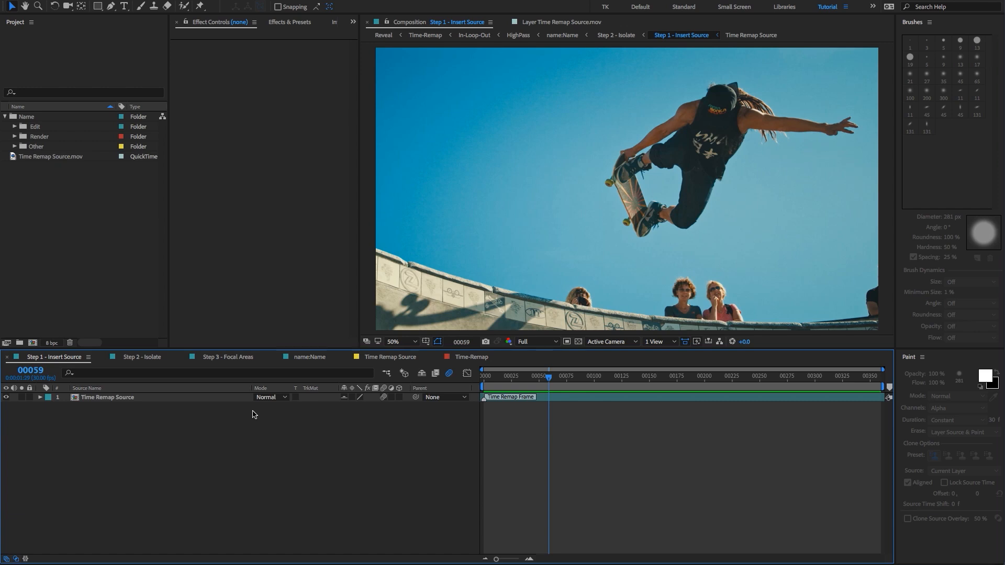
Switch to After Effects and purge all memory and disk cache, agreeing to delete the cached files
left_click(27, 243)
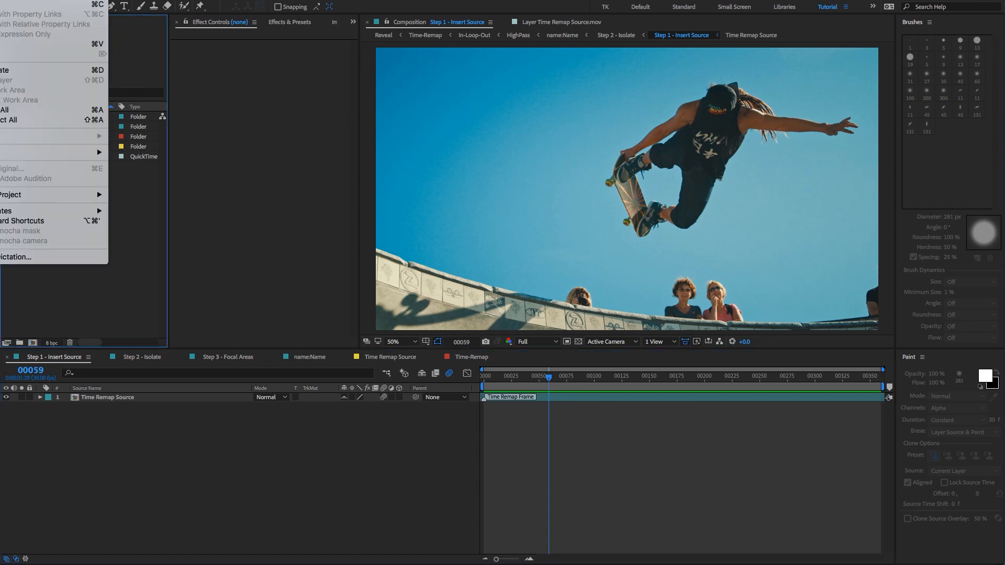
mouse_move(30, 153)
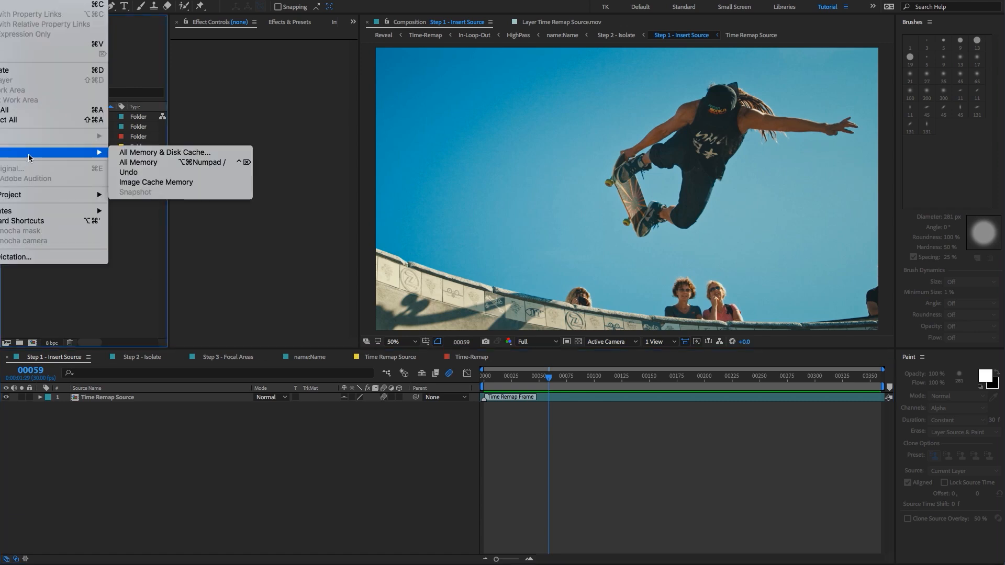
left_click(149, 153)
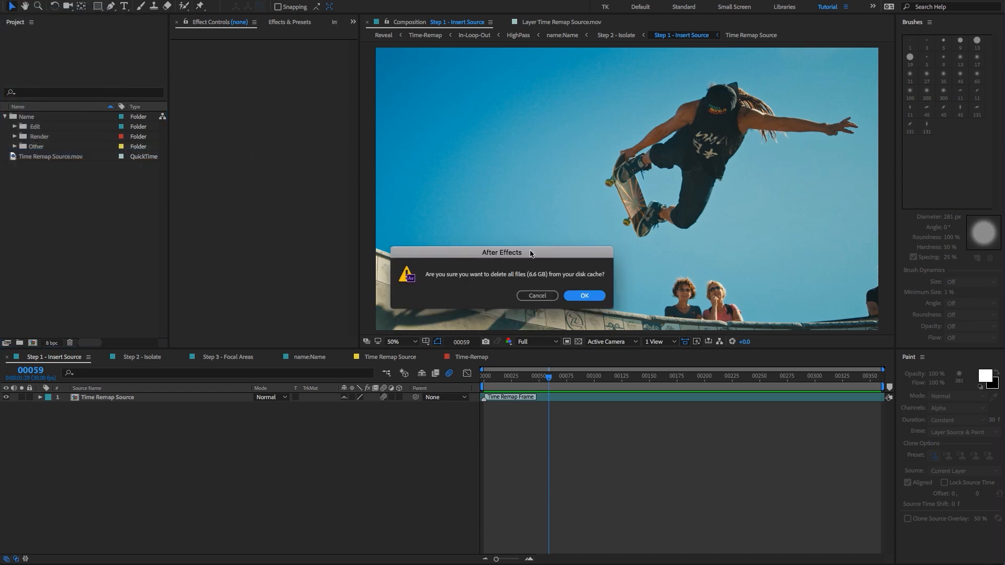
left_click(569, 296)
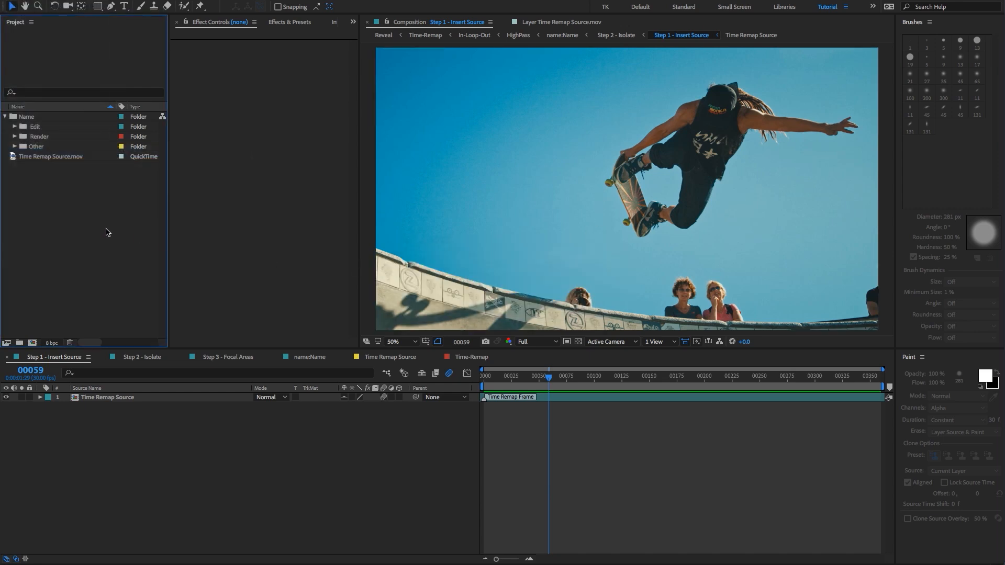